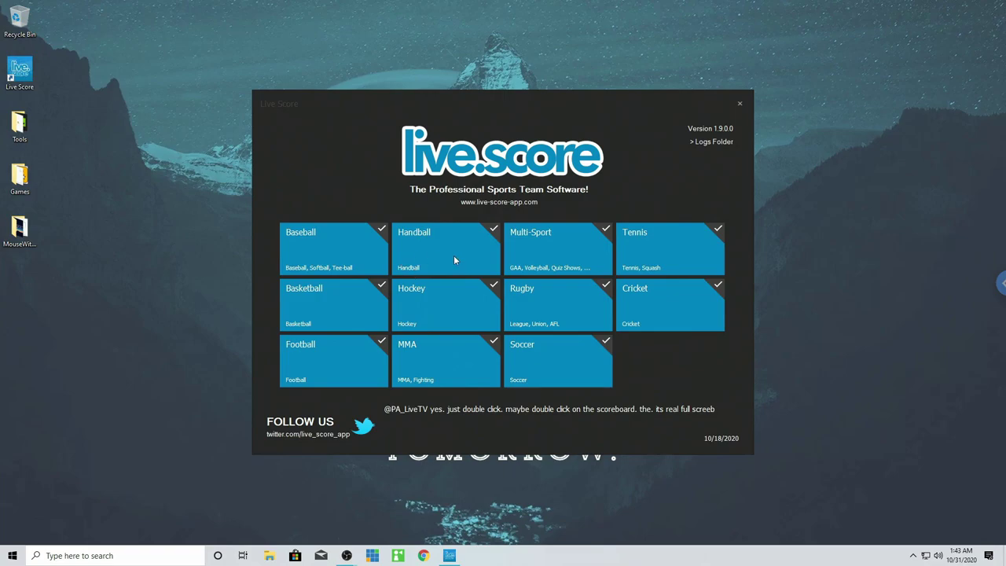
Step: Open the Football scoreboard workspace and remove the Scoreboard 3 layout from the active layouts
{"action": "left_click", "coordinate": [310, 367]}
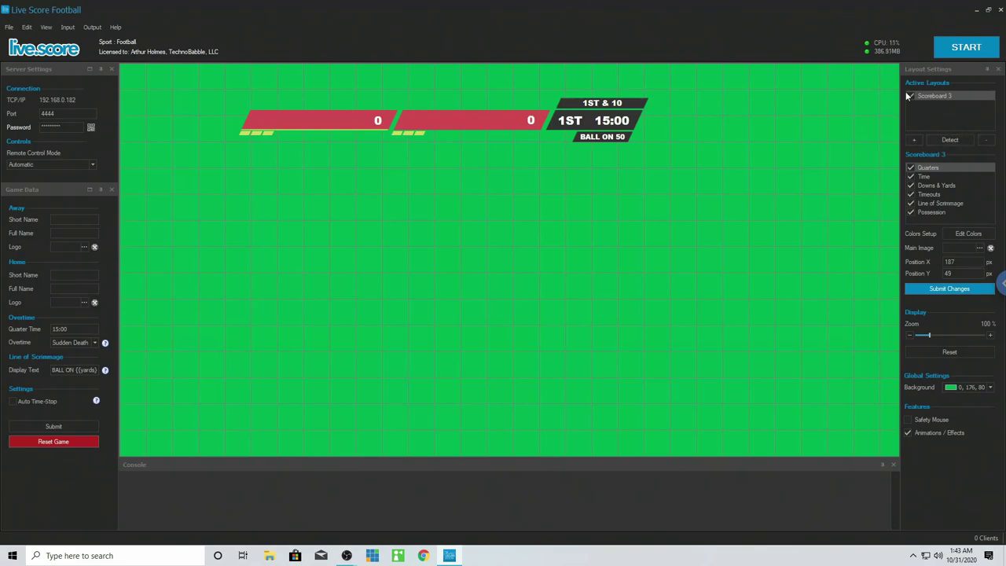
{"action": "left_click", "coordinate": [987, 140]}
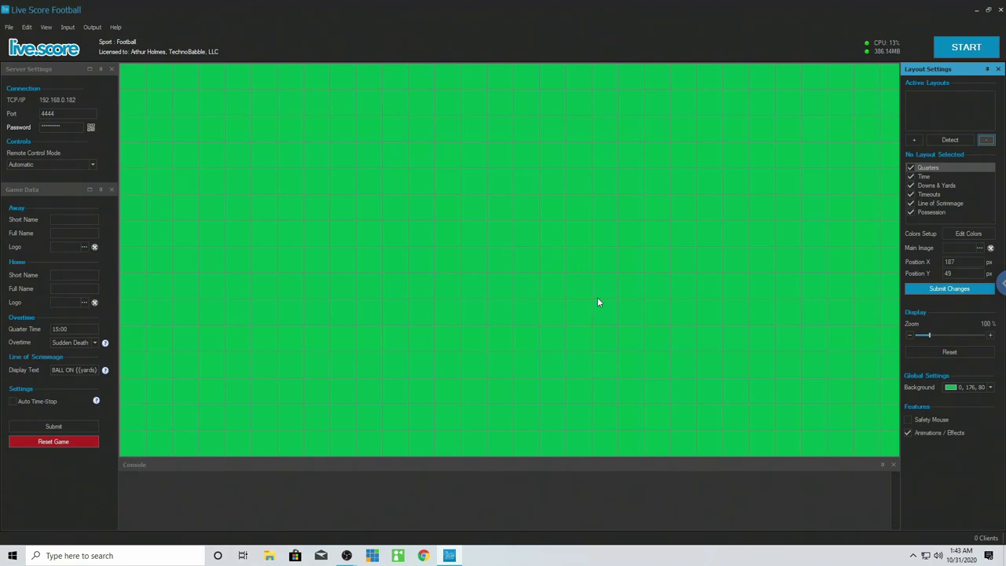
Step: Set the global scoreboard background color to the automatic black
{"action": "left_click", "coordinate": [958, 389]}
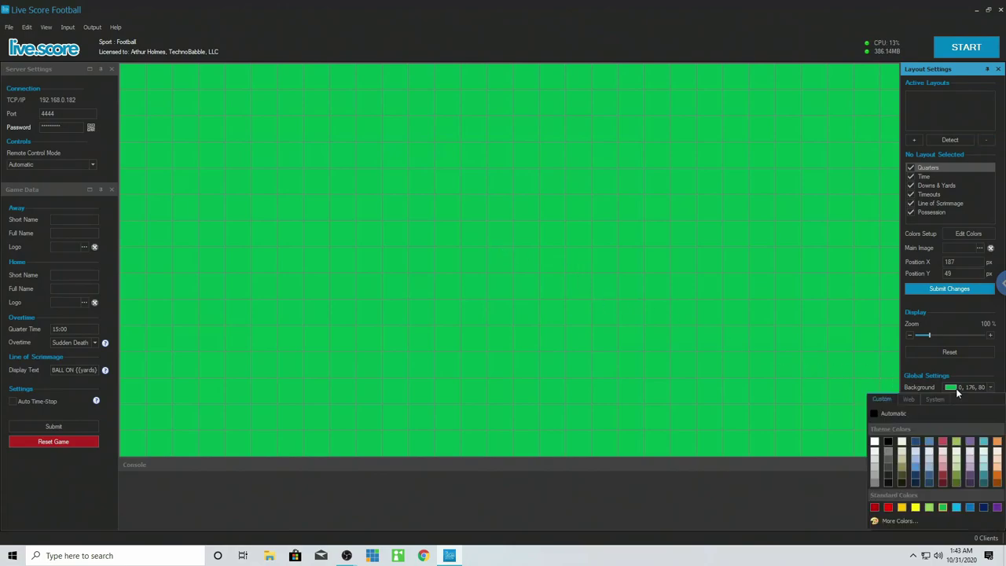
{"action": "left_click", "coordinate": [887, 414]}
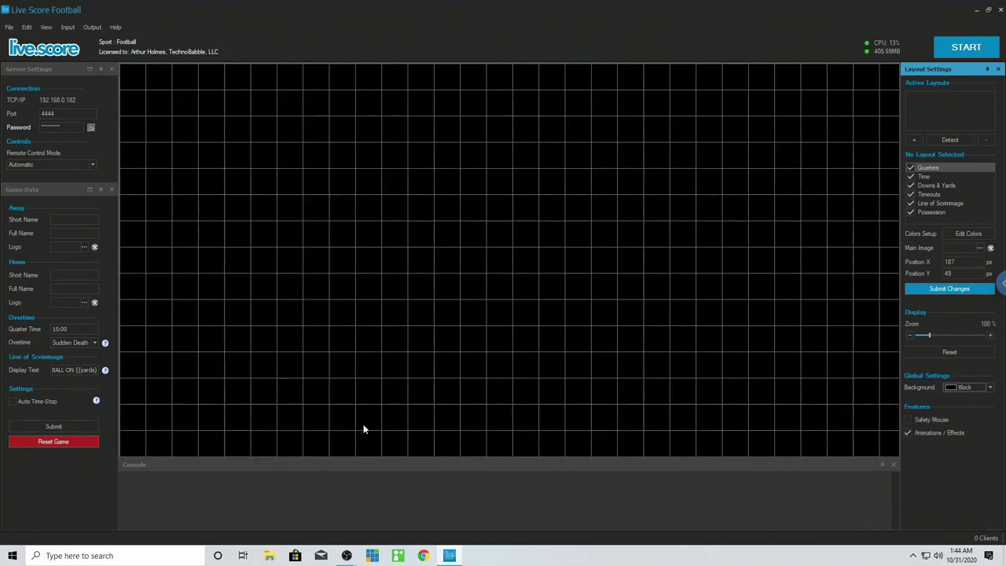
Step: View the sport selection for a new game and close it without choosing a sport
{"action": "left_click", "coordinate": [10, 27]}
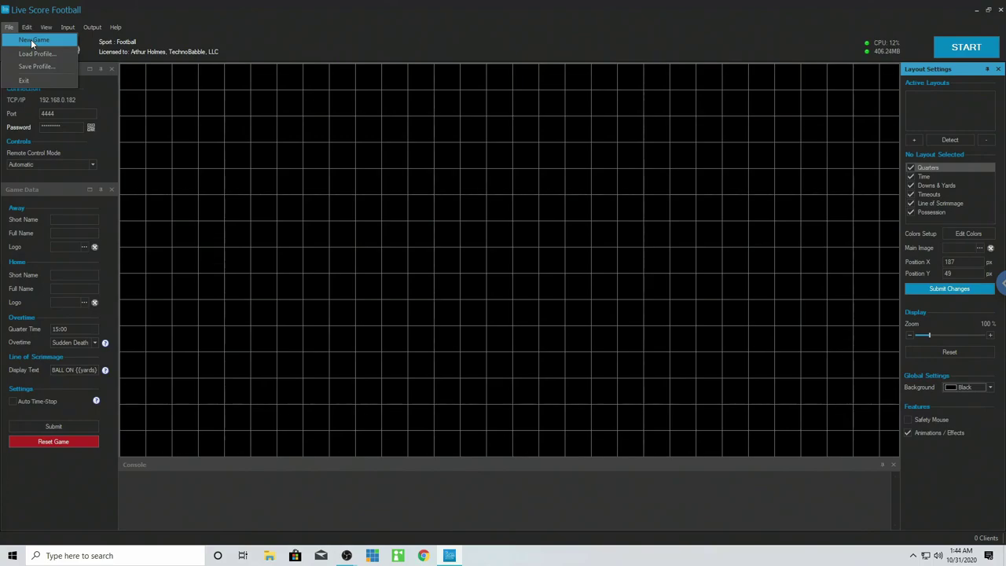
{"action": "left_click", "coordinate": [31, 39]}
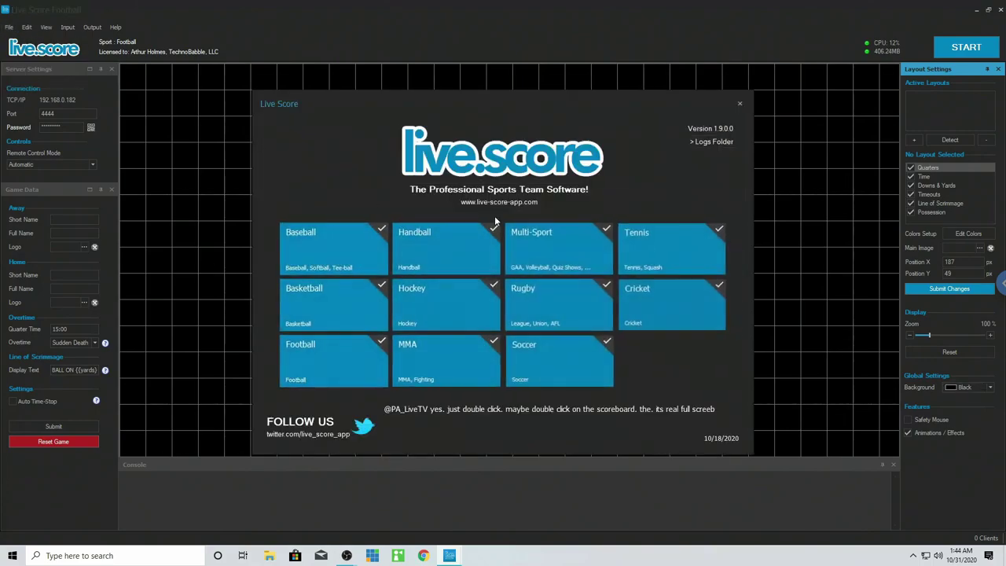
{"action": "left_click", "coordinate": [739, 104]}
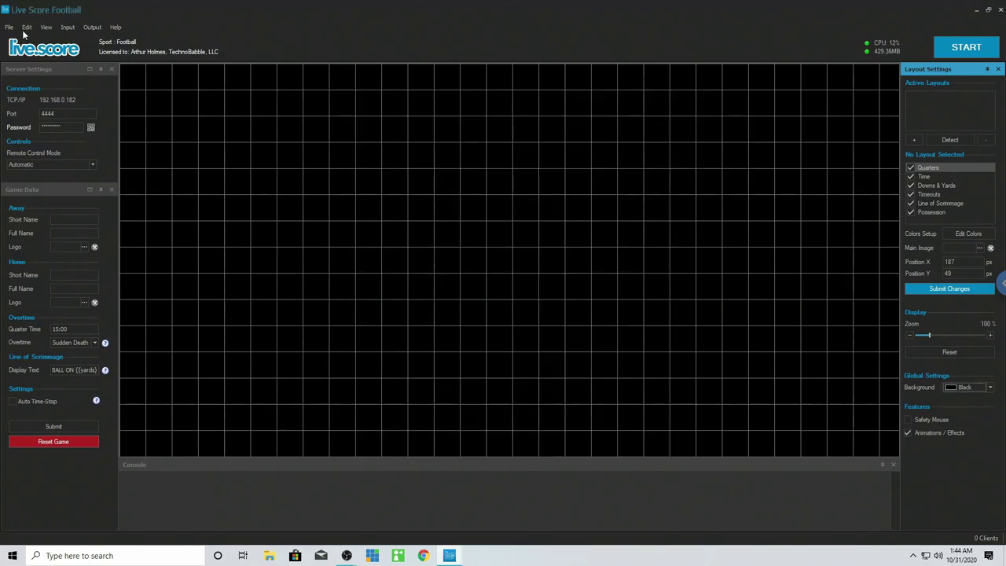
Step: Turn off Show Grid Layout in the general settings and save the change
{"action": "left_click", "coordinate": [26, 29]}
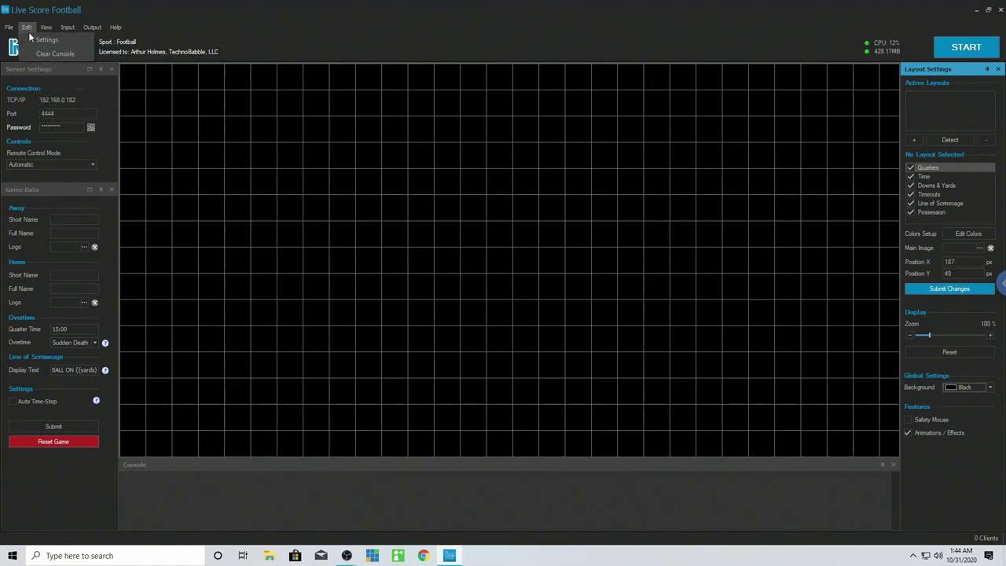
{"action": "left_click", "coordinate": [36, 41]}
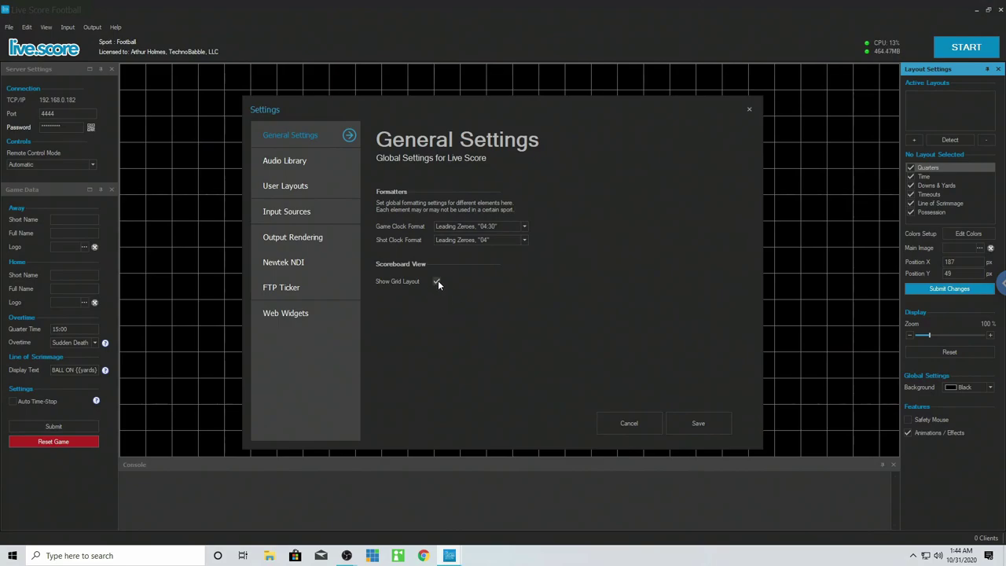
{"action": "left_click", "coordinate": [697, 425]}
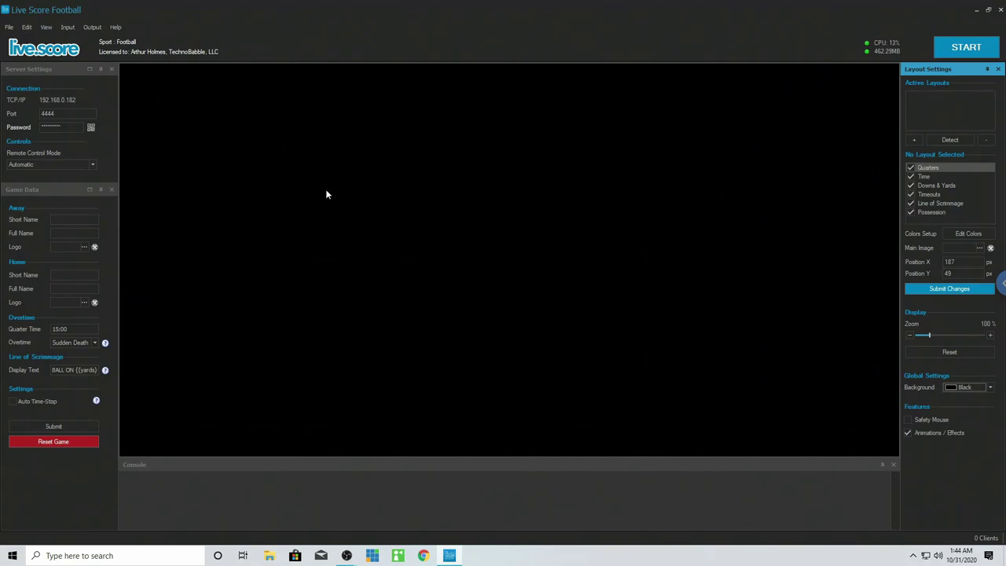
Step: Reopen the general settings and turn Show Grid Layout back on
{"action": "left_click", "coordinate": [24, 29]}
{"action": "left_click", "coordinate": [33, 41]}
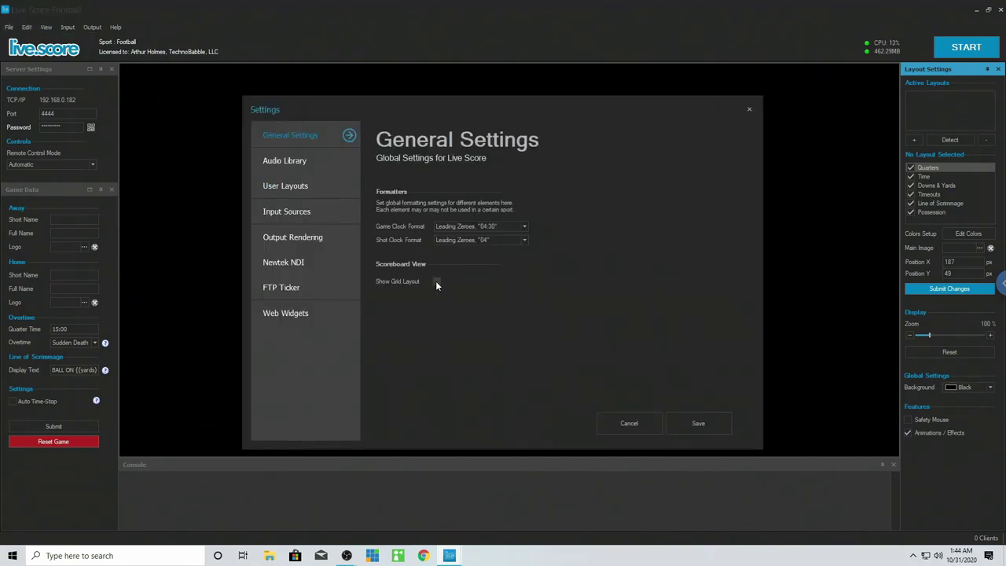
{"action": "left_click", "coordinate": [437, 282]}
Step: Review the Audio Library settings, including the available audio output devices
{"action": "left_click", "coordinate": [283, 160]}
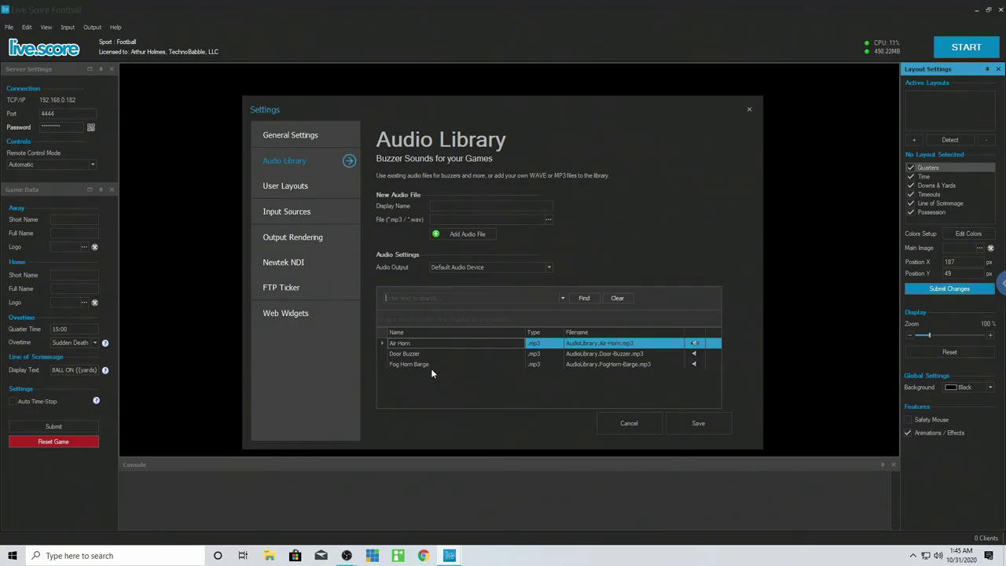
{"action": "left_click", "coordinate": [511, 269]}
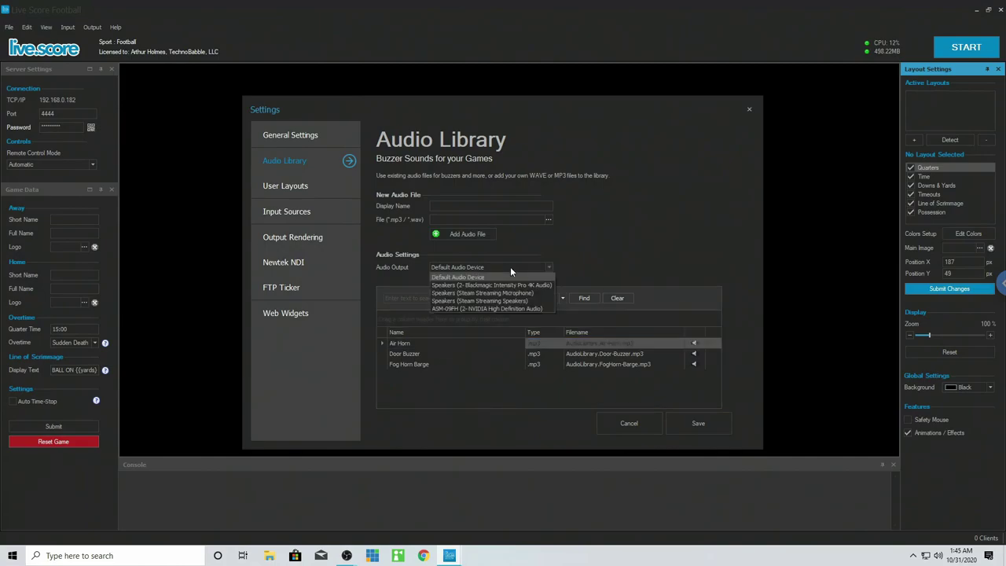
{"action": "left_click", "coordinate": [598, 262]}
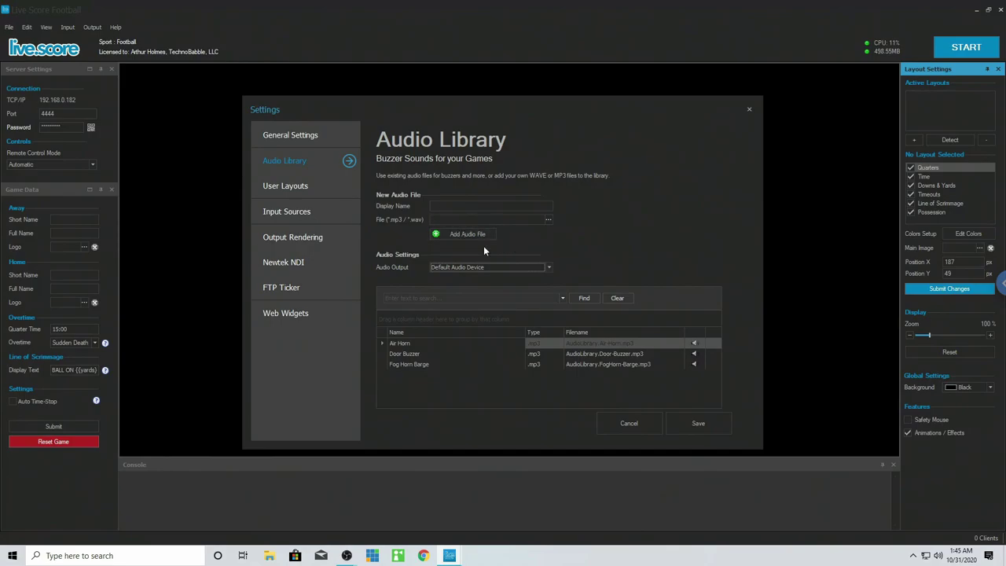
Step: Review the User Layouts settings, including the sport and type choices for a new layout
{"action": "left_click", "coordinate": [294, 185]}
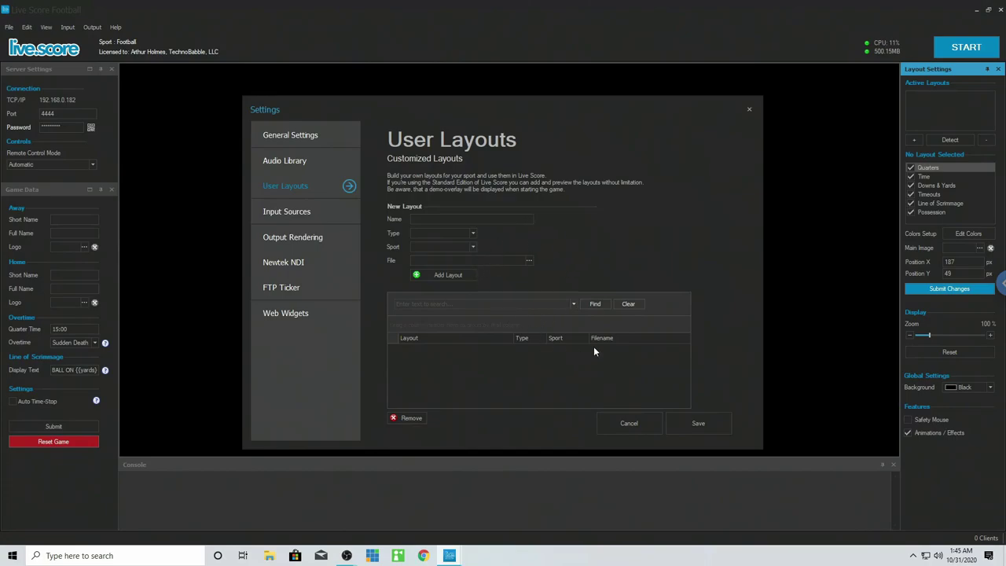
{"action": "left_click", "coordinate": [472, 247]}
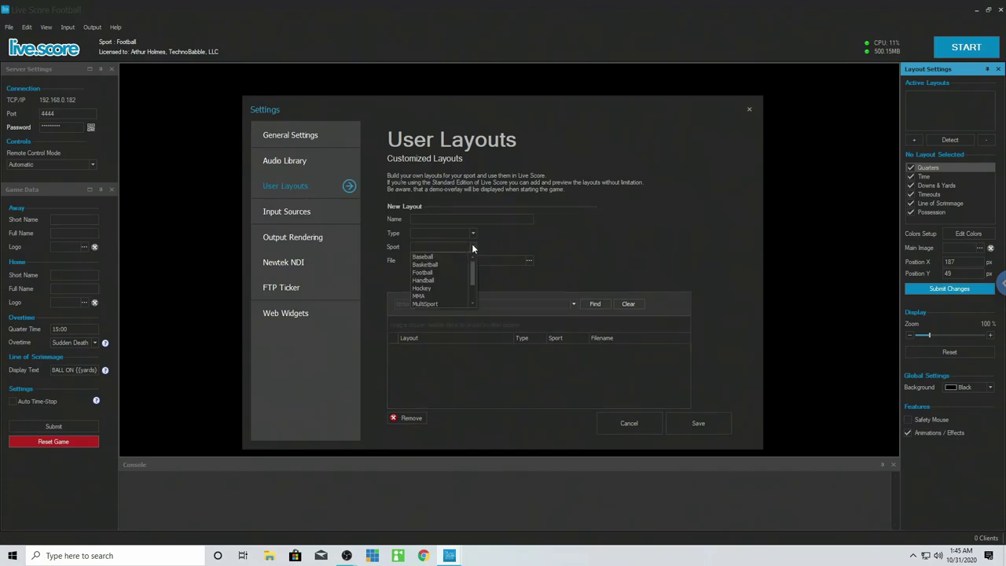
{"action": "left_click", "coordinate": [474, 234]}
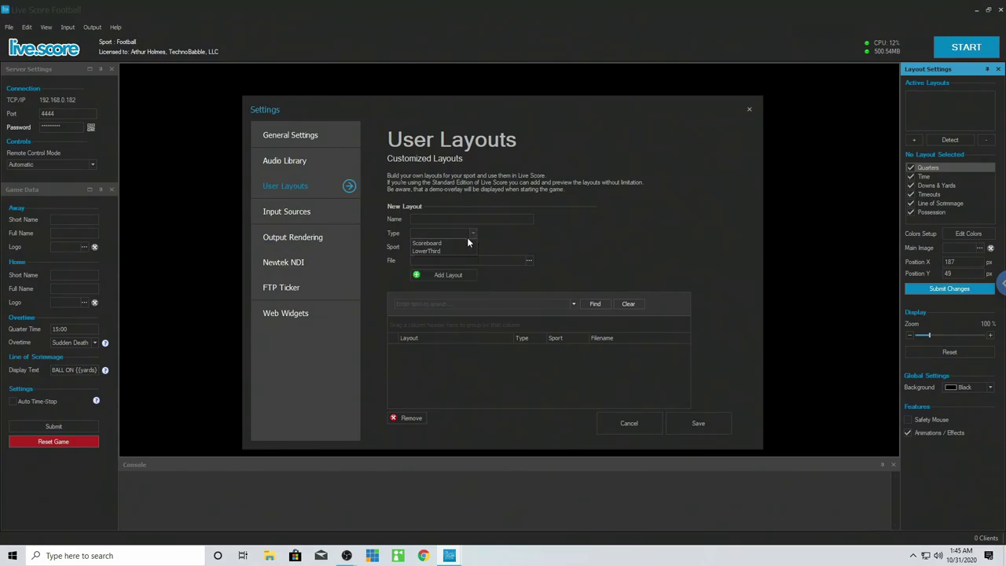
{"action": "left_click", "coordinate": [550, 249]}
Step: Examine the X-Keys input source setup and its list of mappable Baseball / Softball actions, and close it
{"action": "left_click", "coordinate": [292, 214]}
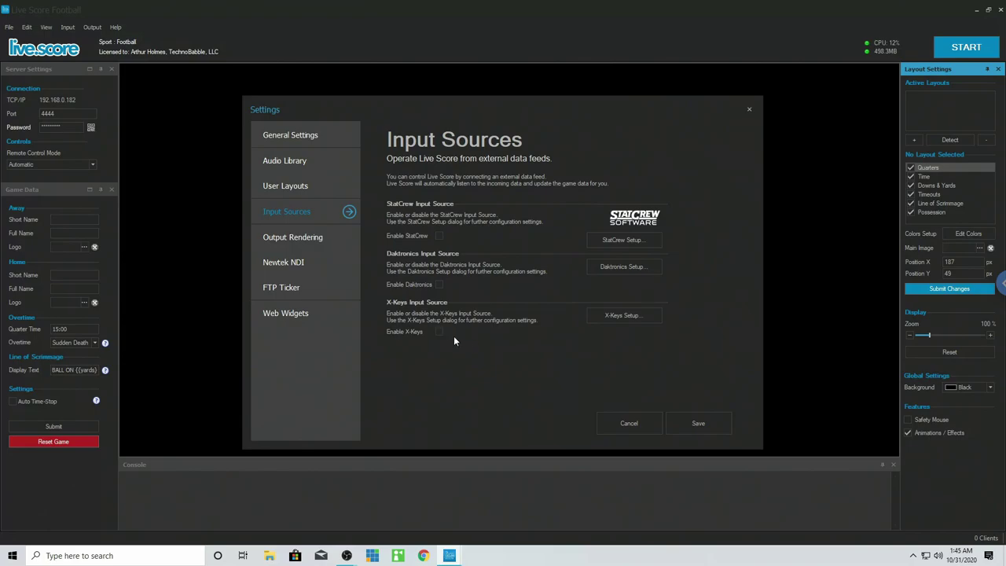
{"action": "left_click", "coordinate": [627, 316]}
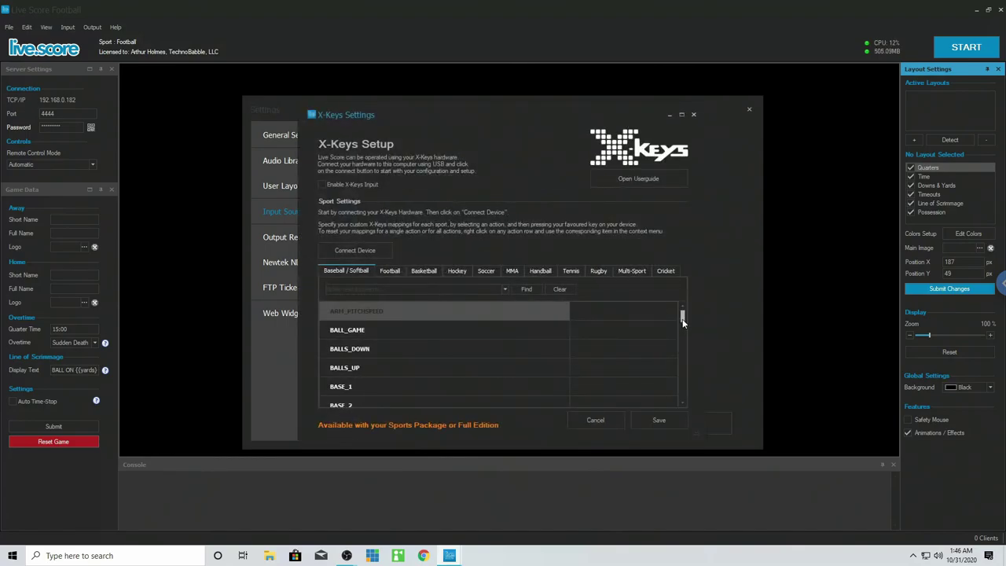
{"action": "left_click_drag", "start_coordinate": [682, 321], "coordinate": [682, 402]}
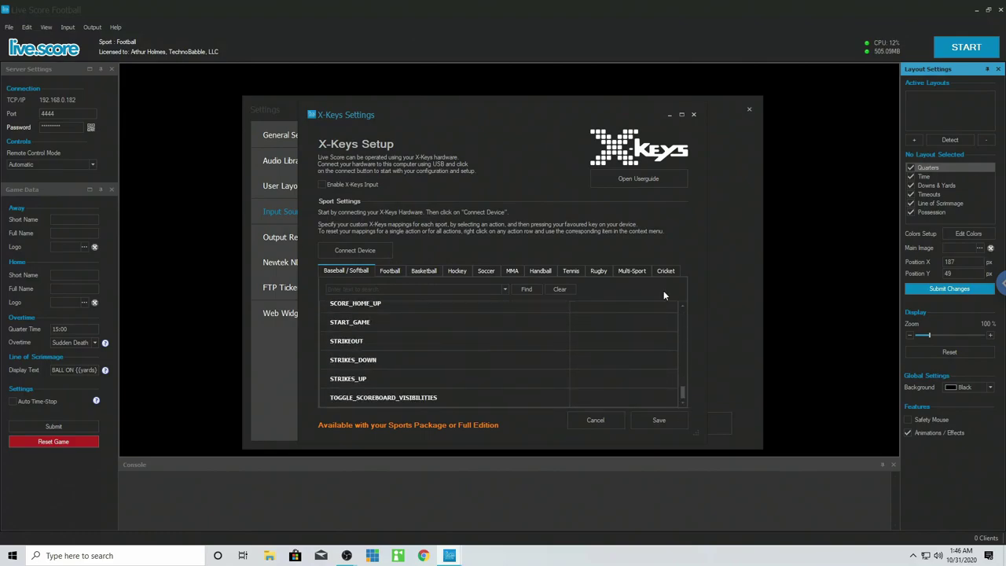
{"action": "left_click", "coordinate": [695, 115]}
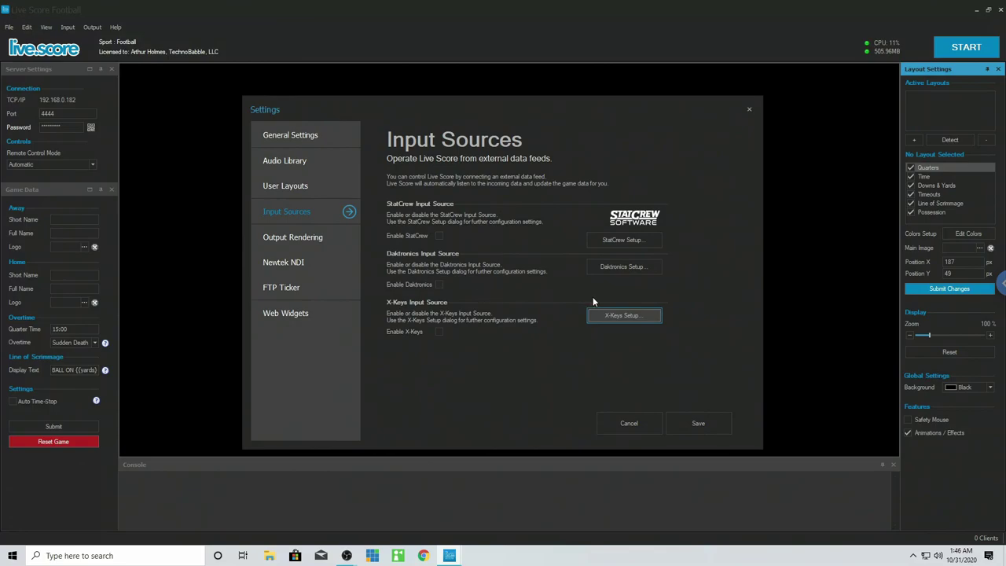
Step: Examine the Daktronics input source setup, moving its window off the settings behind it, and close it
{"action": "left_click", "coordinate": [615, 267]}
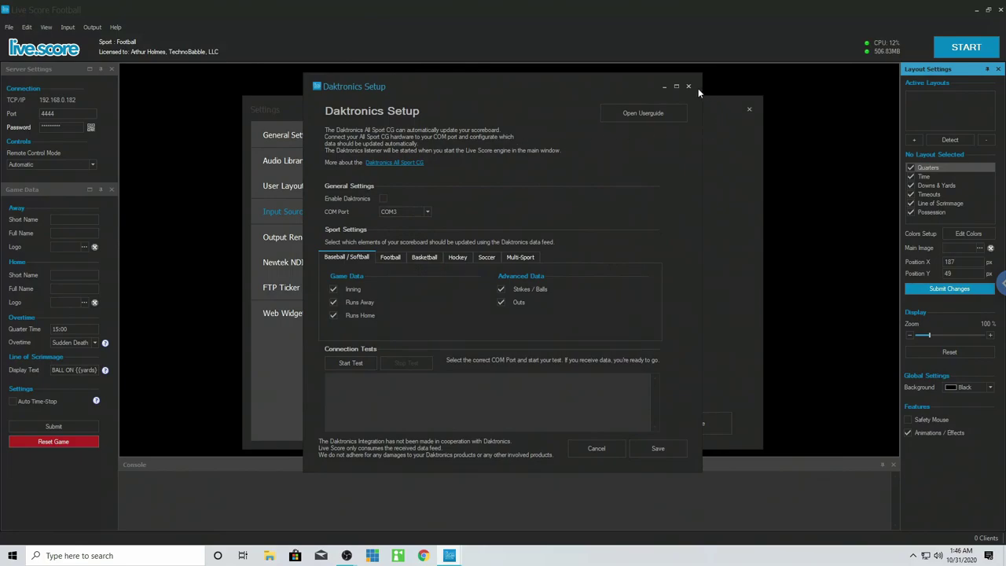
{"action": "left_click_drag", "start_coordinate": [616, 90], "coordinate": [733, 141]}
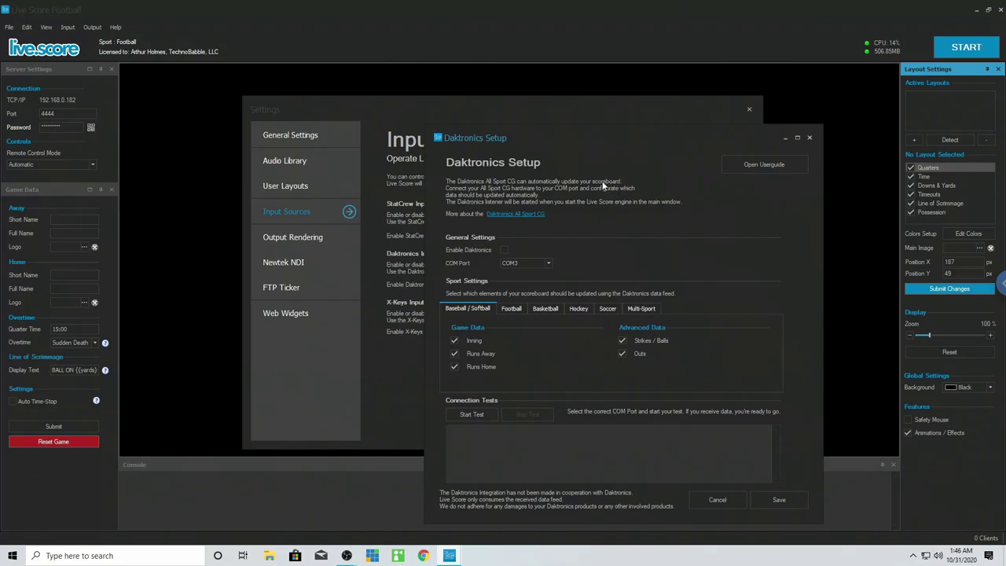
{"action": "left_click", "coordinate": [809, 137]}
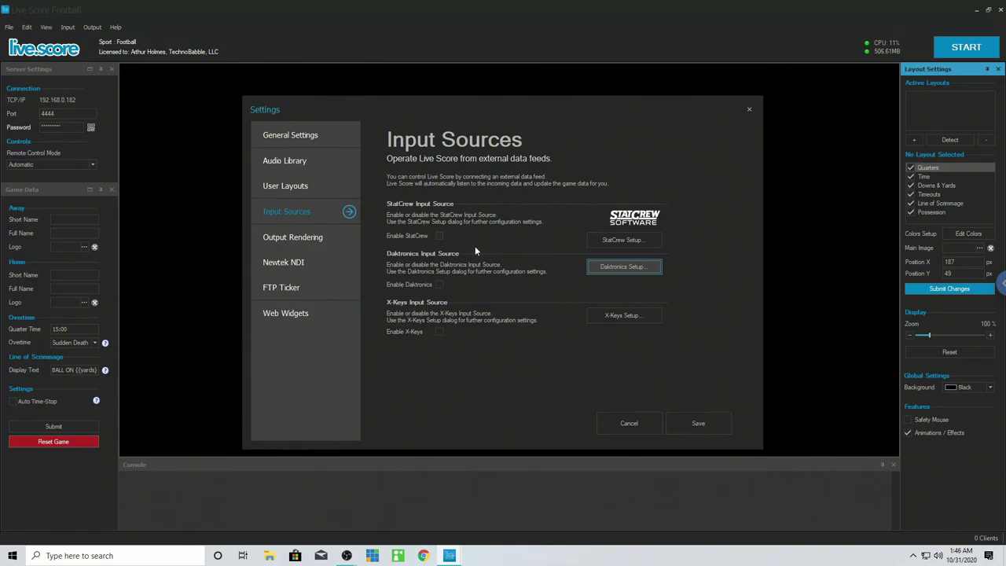
Step: Compare the StatCrew data feed elements for Football, Basketball and Baseball / Softball, and cancel the setup
{"action": "left_click", "coordinate": [616, 243]}
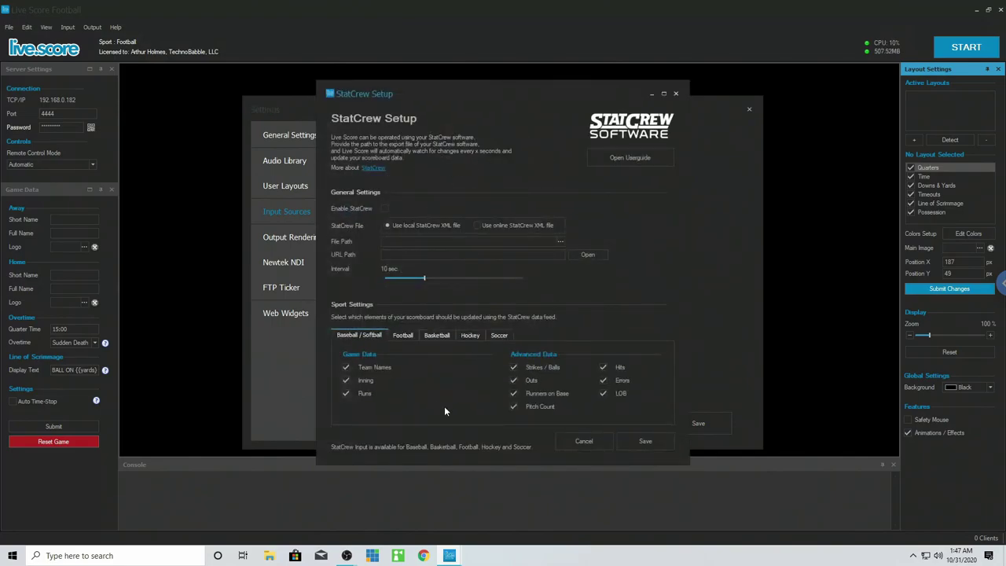
{"action": "left_click", "coordinate": [403, 336]}
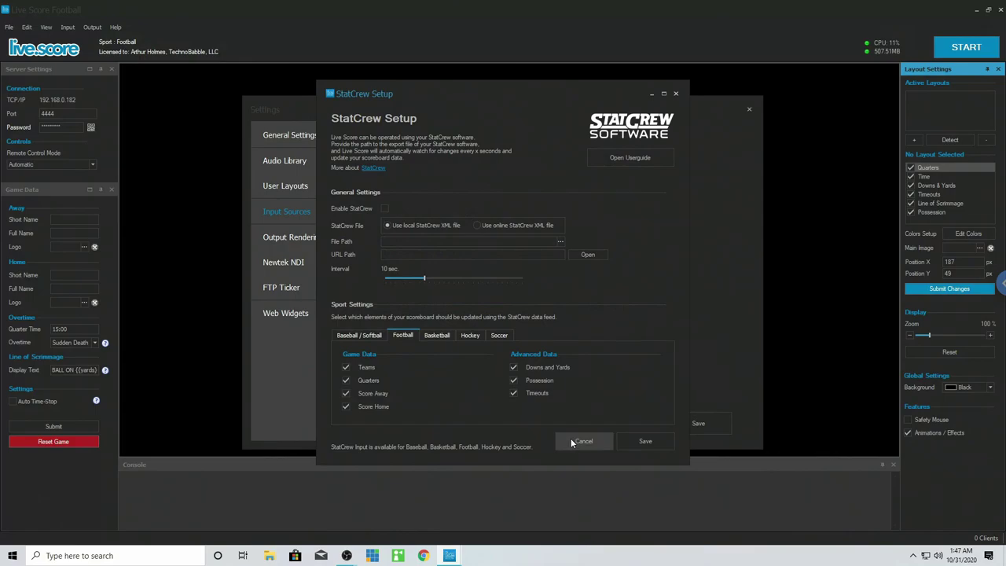
{"action": "left_click", "coordinate": [442, 339]}
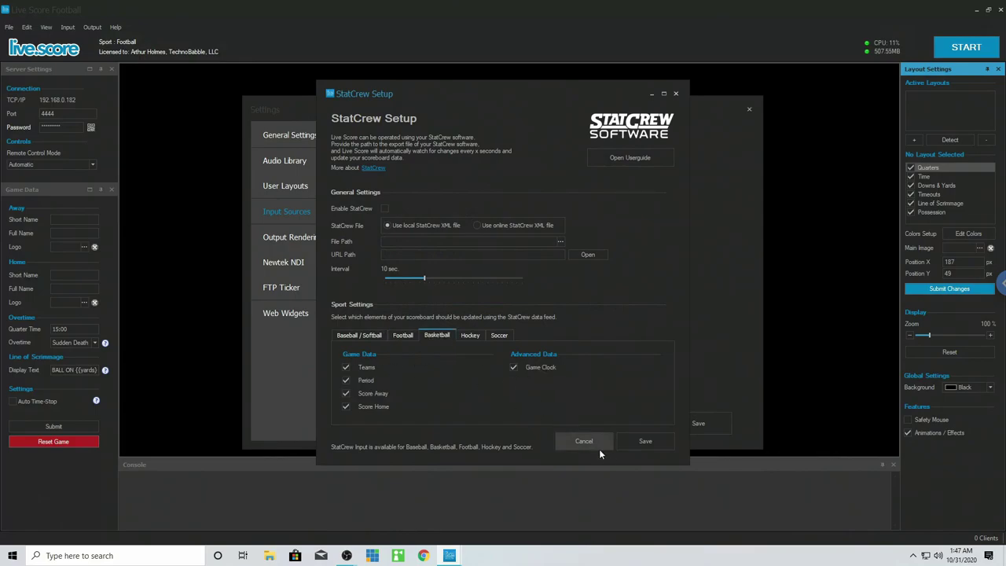
{"action": "left_click", "coordinate": [352, 335]}
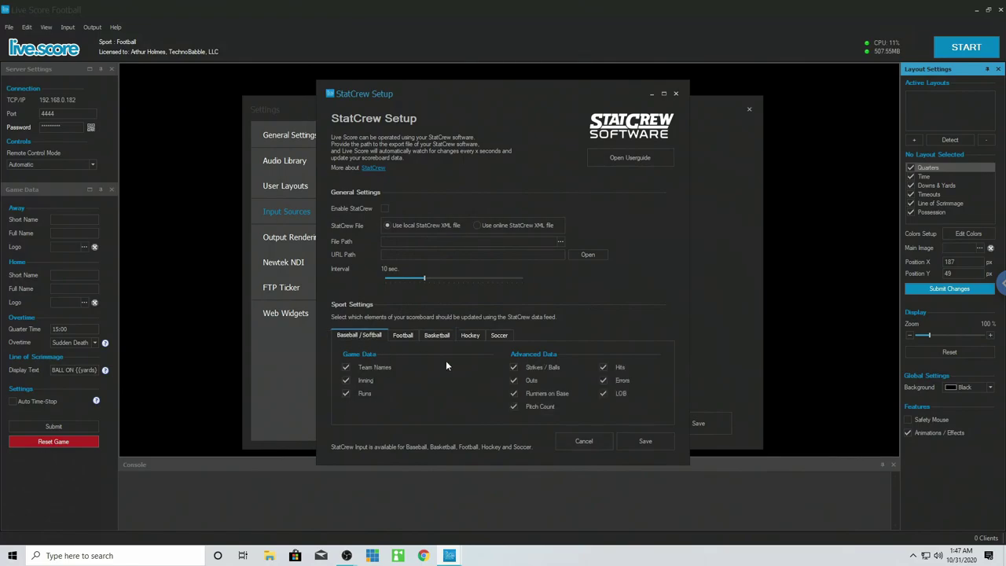
{"action": "left_click", "coordinate": [584, 442]}
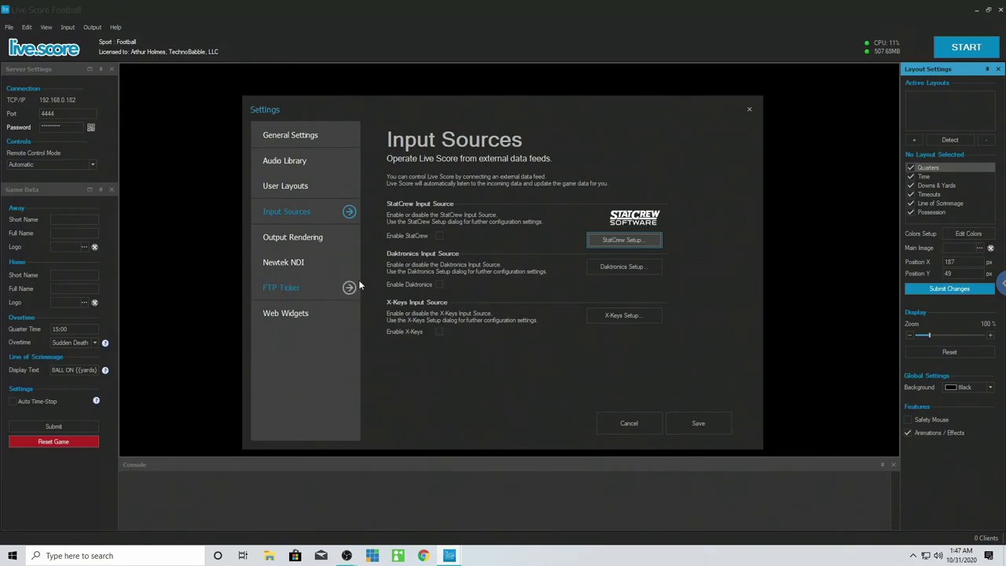
Step: Review the Output Rendering options and enable Newtek NDI output, checking the available resolutions and keeping 1080p59.94
{"action": "left_click", "coordinate": [317, 244]}
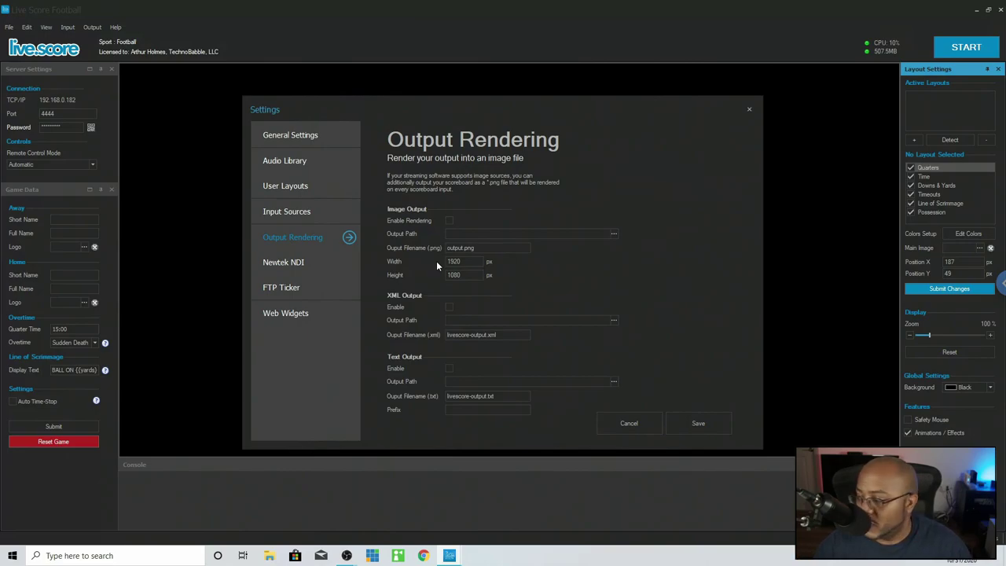
{"action": "left_click", "coordinate": [298, 267]}
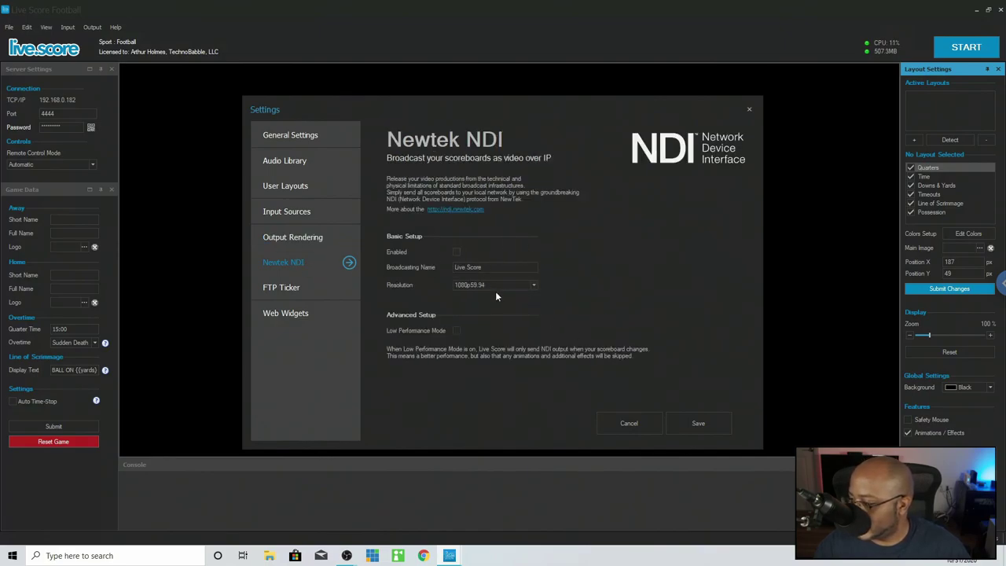
{"action": "left_click", "coordinate": [534, 286]}
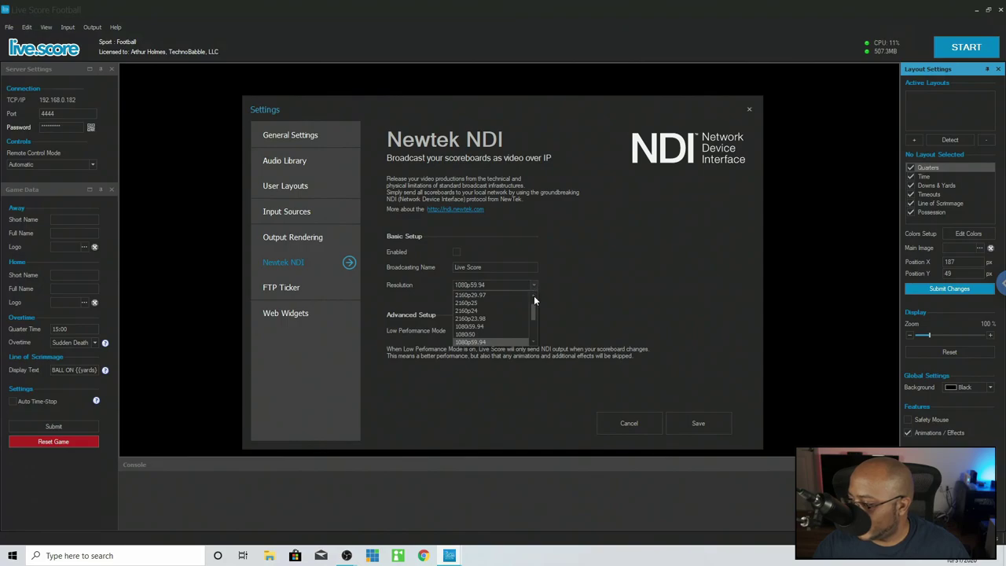
{"action": "left_click", "coordinate": [534, 342]}
{"action": "scroll", "coordinate": [535, 343], "scroll_direction": "down", "scroll_amount": 6}
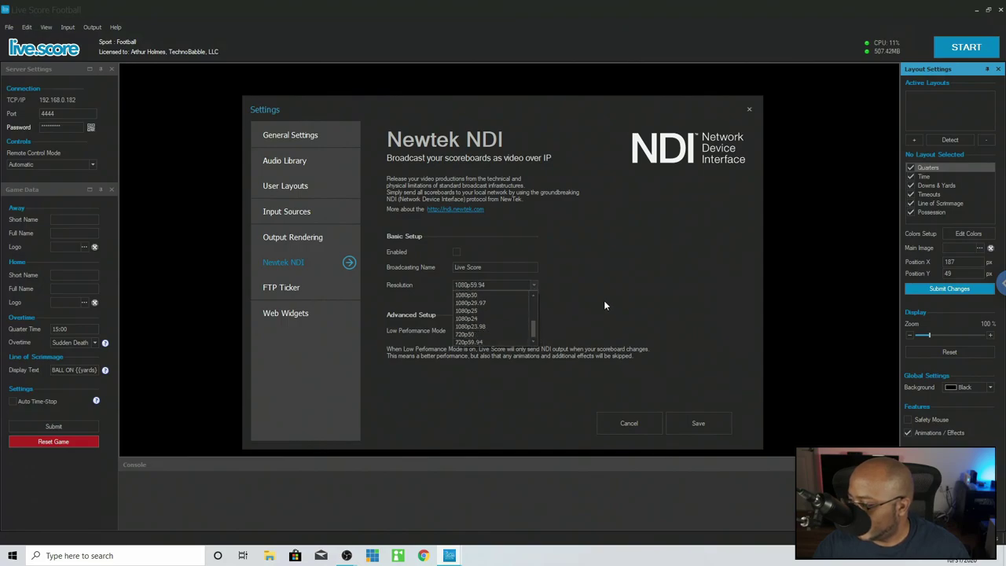
{"action": "left_click", "coordinate": [493, 283]}
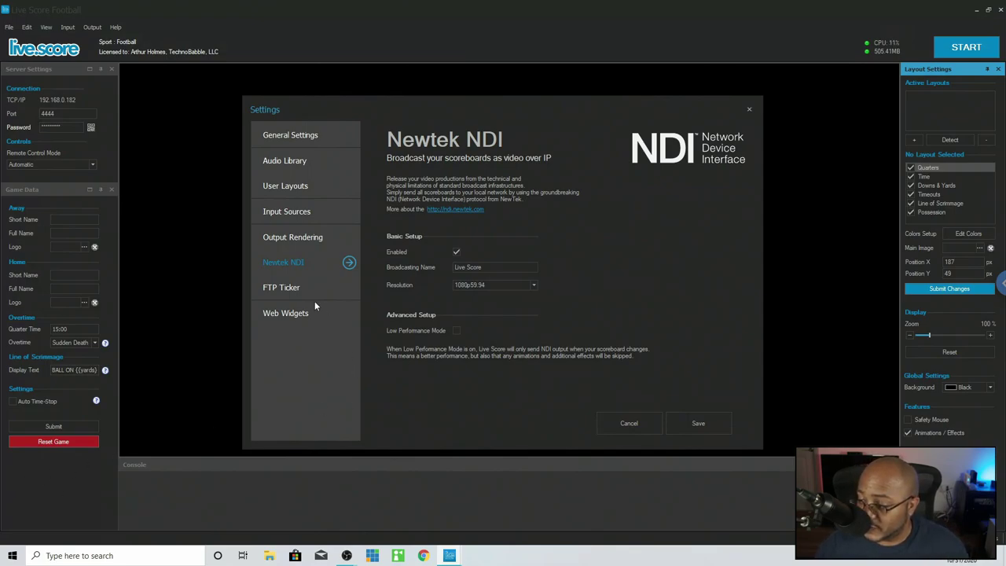
Step: Review the FTP Ticker and Web Widgets settings, return to General Settings, and save the settings
{"action": "left_click", "coordinate": [288, 289]}
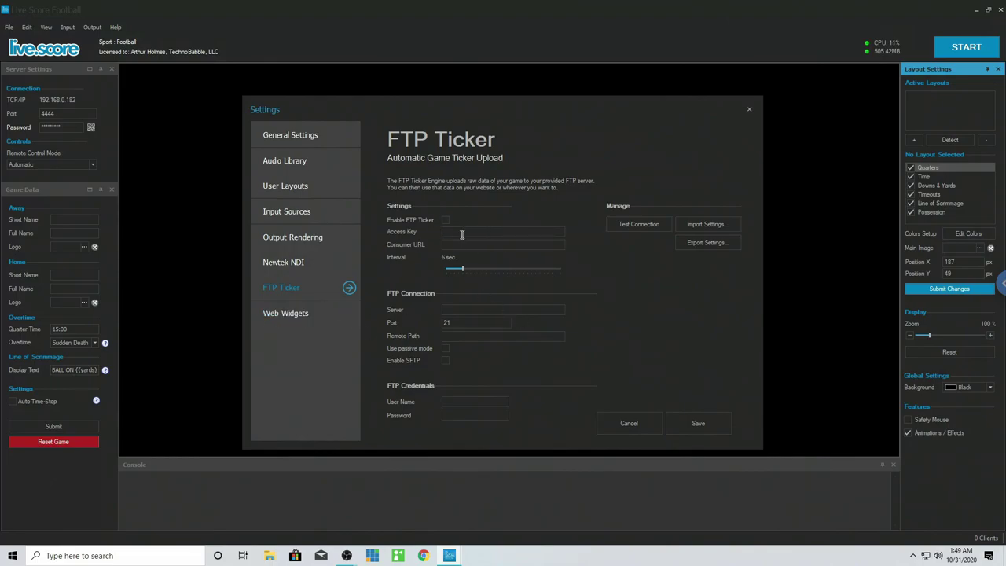
{"action": "left_click", "coordinate": [285, 313]}
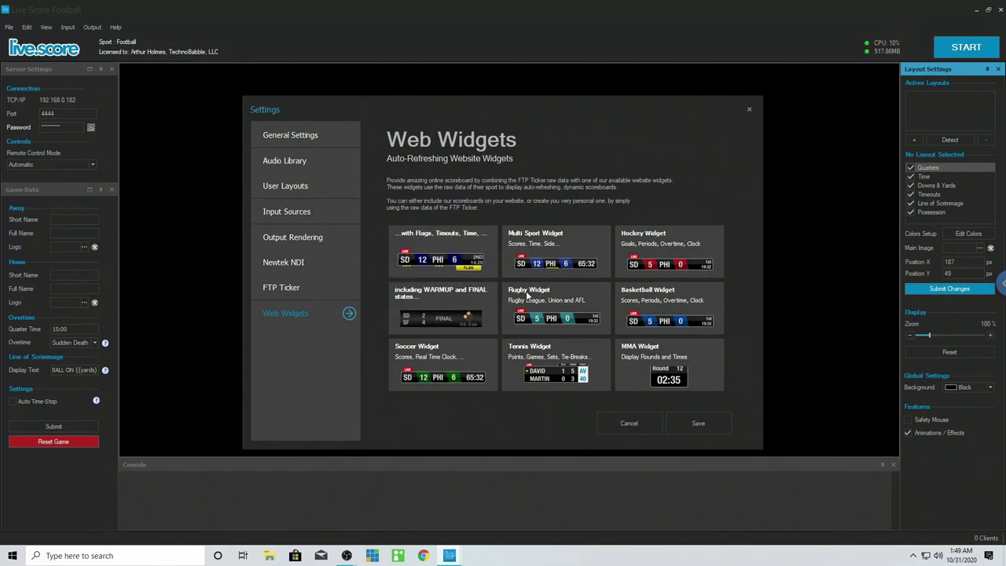
{"action": "left_click", "coordinate": [303, 140]}
{"action": "left_click", "coordinate": [715, 427]}
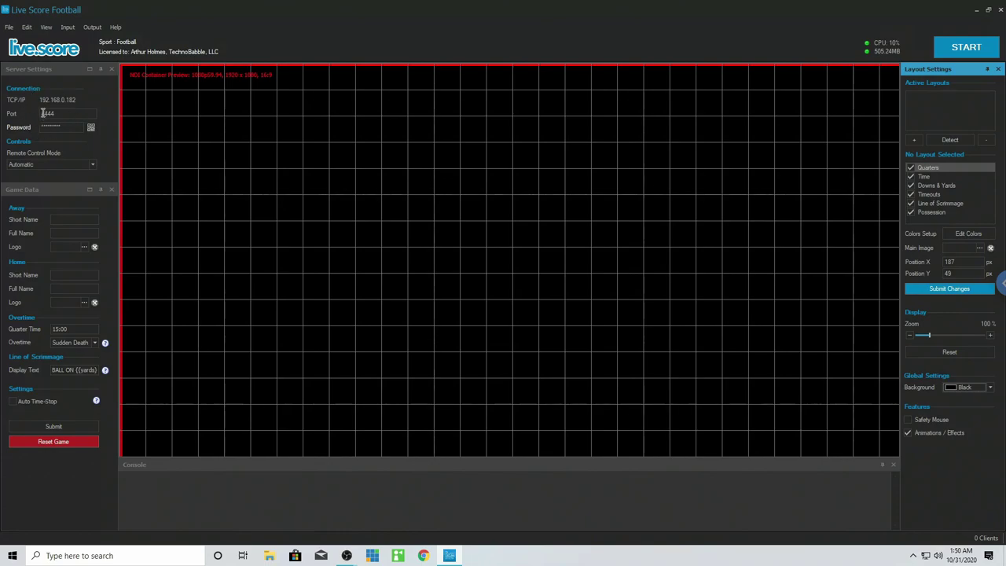
Step: View the scoreboard canvas in the External Display window, move that window aside, and close it
{"action": "left_click", "coordinate": [36, 29]}
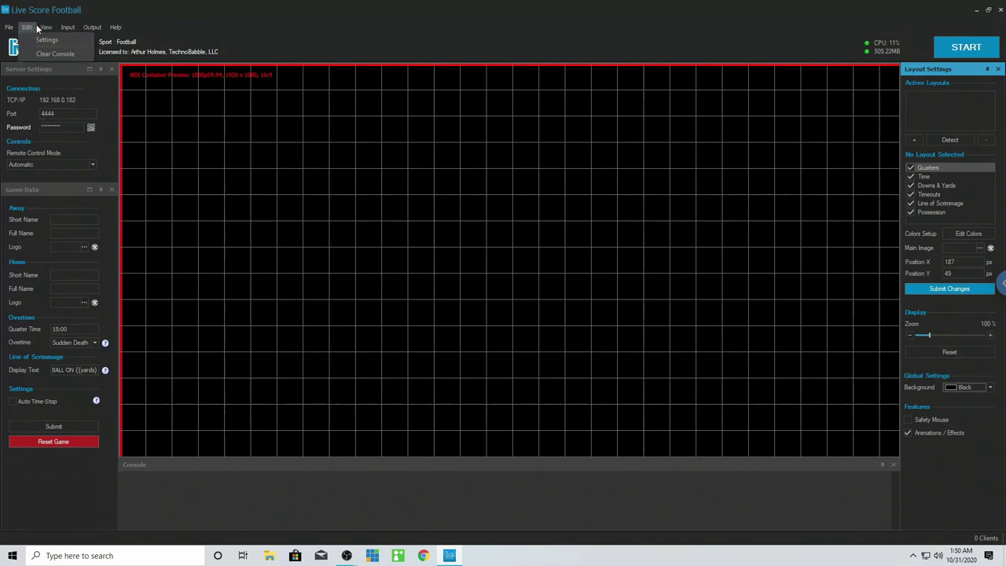
{"action": "left_click", "coordinate": [46, 28]}
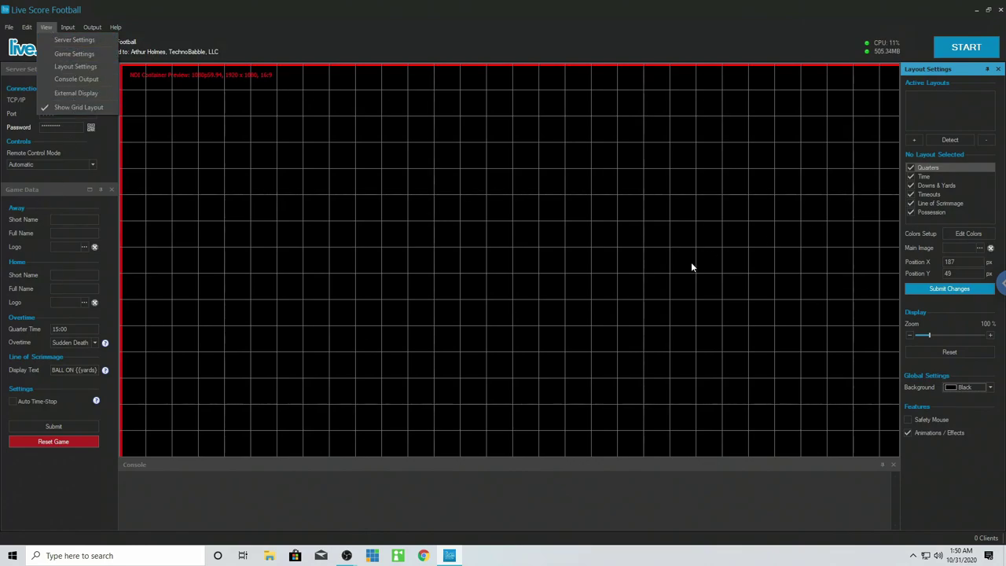
{"action": "left_click", "coordinate": [82, 94]}
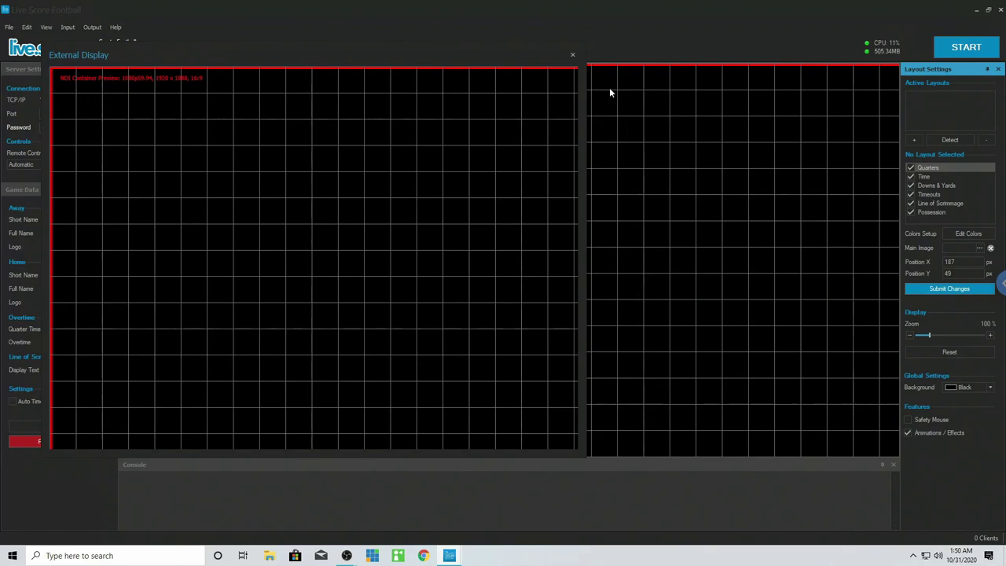
{"action": "left_click_drag", "start_coordinate": [469, 57], "coordinate": [562, 45]}
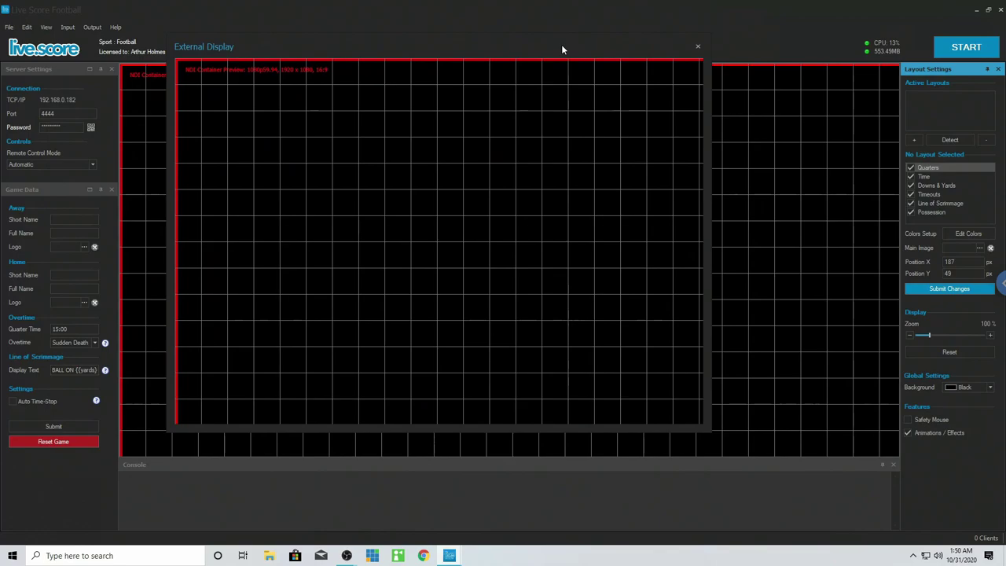
{"action": "left_click", "coordinate": [700, 50]}
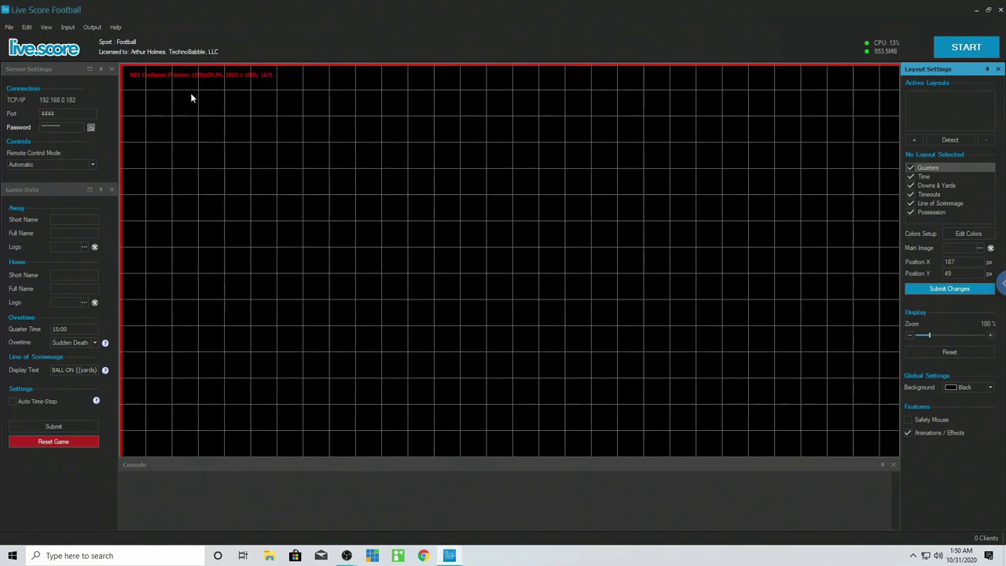
Step: Dock the Game Data pane in one tabbed group with Server Settings, and reset the game
{"action": "left_click", "coordinate": [44, 29]}
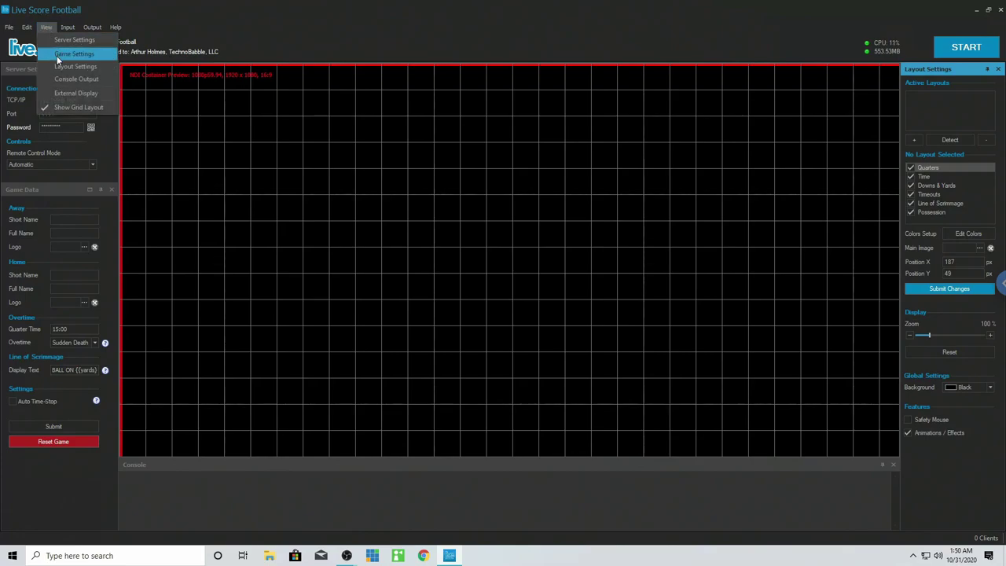
{"action": "left_click", "coordinate": [57, 56]}
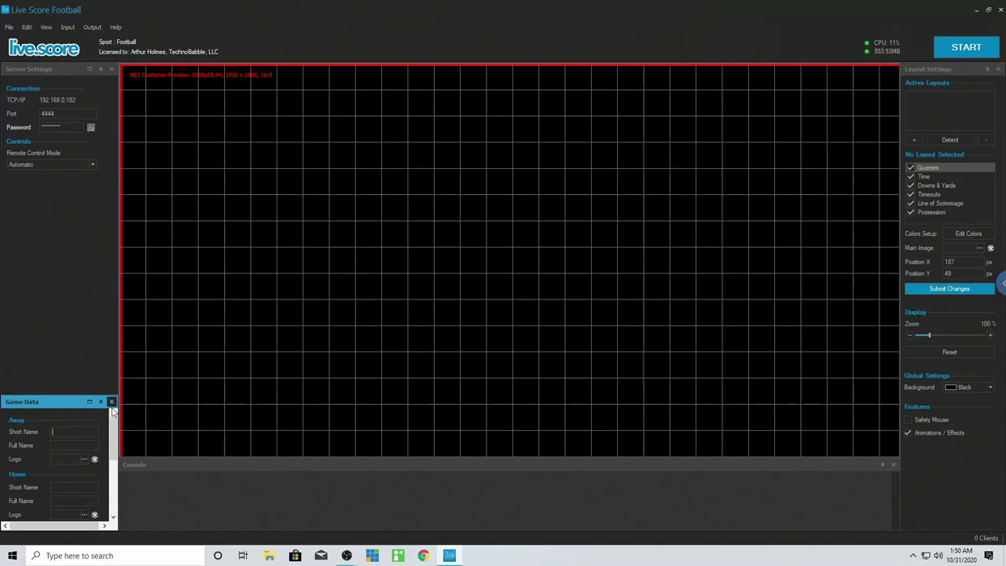
{"action": "left_click_drag", "start_coordinate": [68, 401], "coordinate": [23, 302]}
{"action": "left_click", "coordinate": [45, 26]}
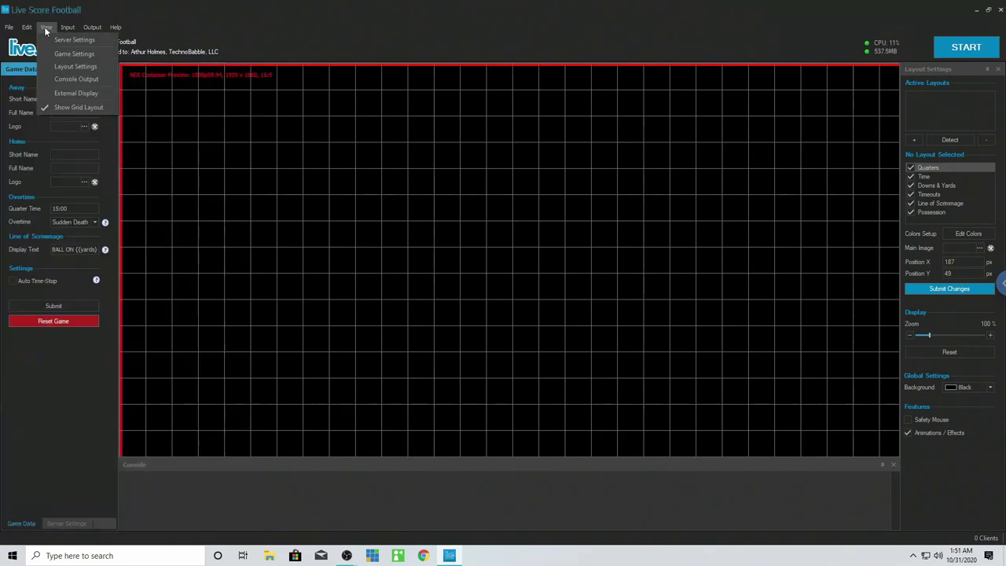
{"action": "left_click", "coordinate": [69, 57]}
{"action": "left_click", "coordinate": [68, 524]}
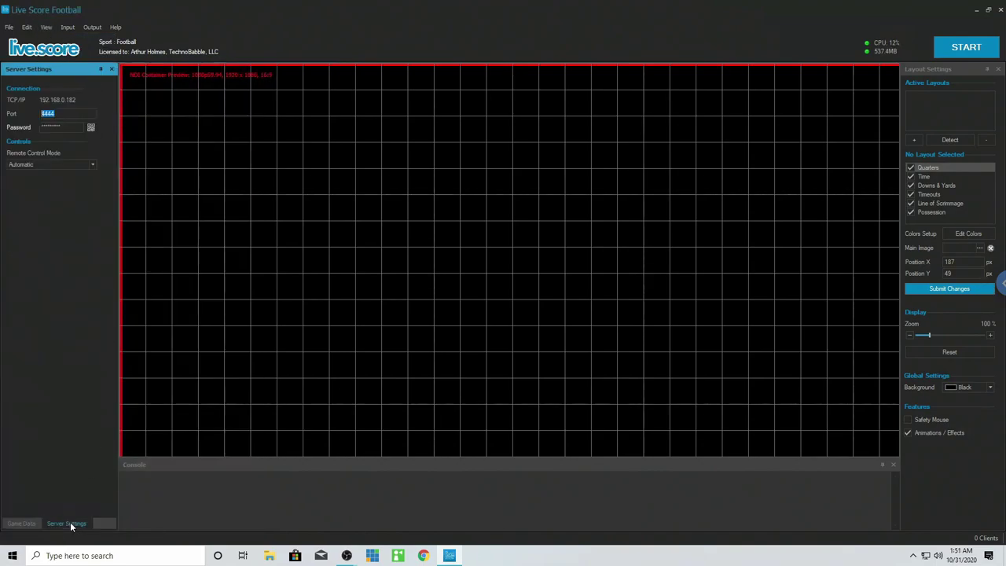
{"action": "left_click", "coordinate": [19, 525]}
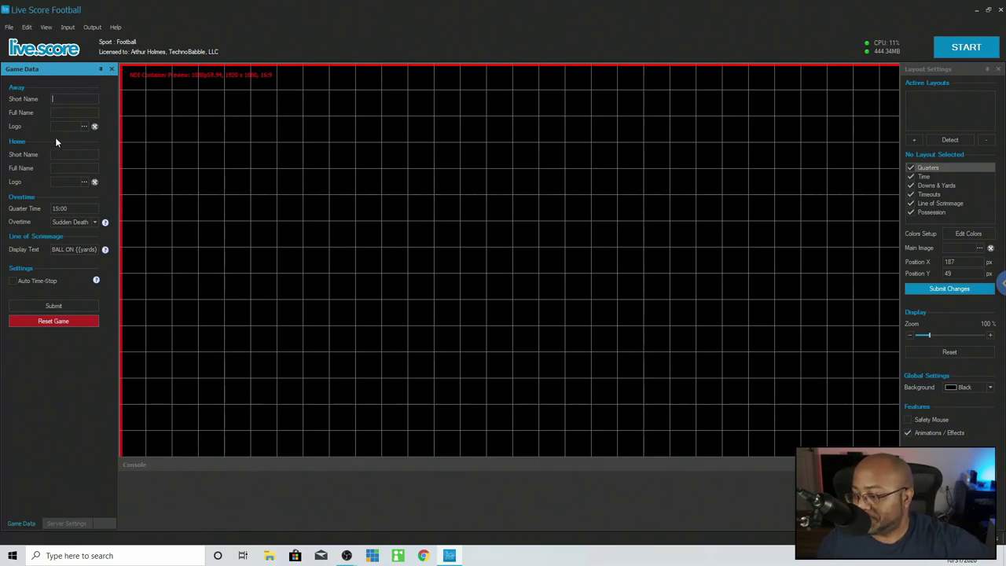
{"action": "left_click", "coordinate": [48, 325]}
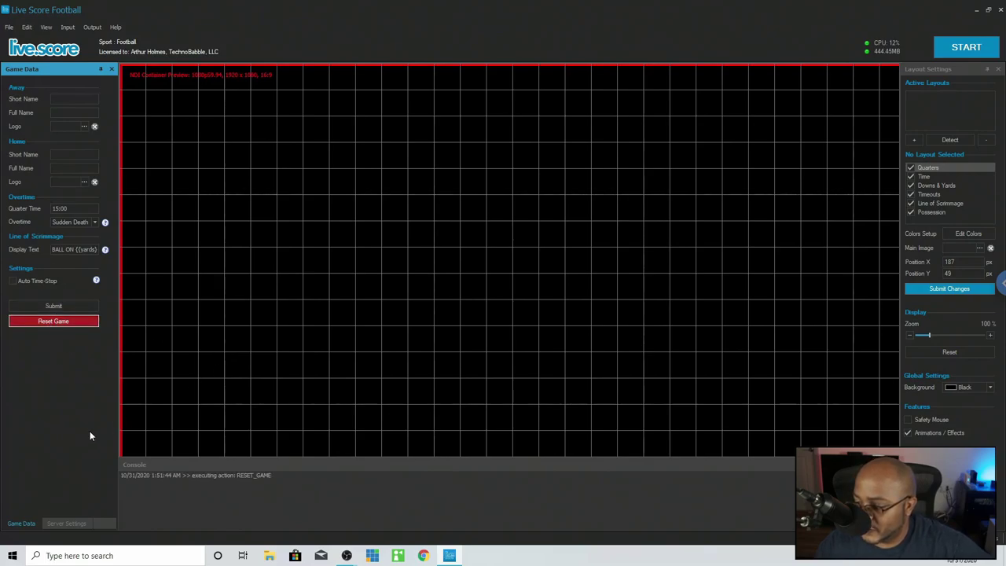
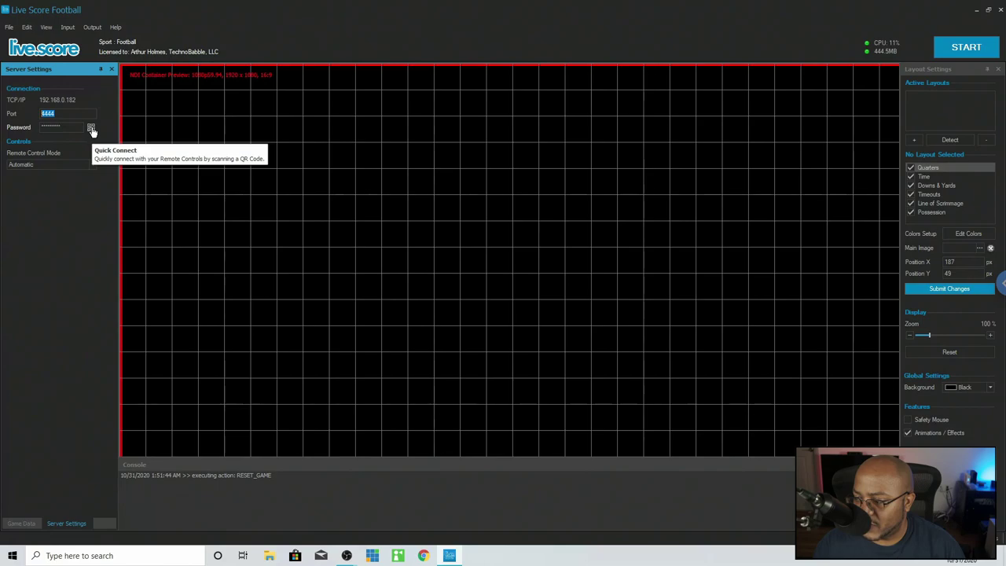
Step: Show the Quick Connect QR code for linking a remote control, close it, and check the Remote Control Mode options, keeping Automatic
{"action": "left_click", "coordinate": [92, 129]}
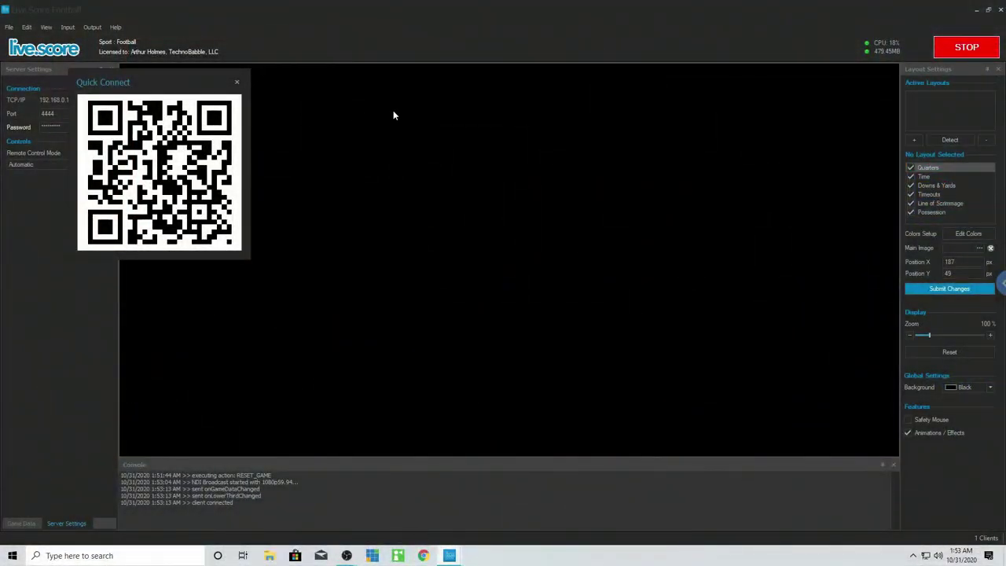
{"action": "left_click", "coordinate": [237, 83]}
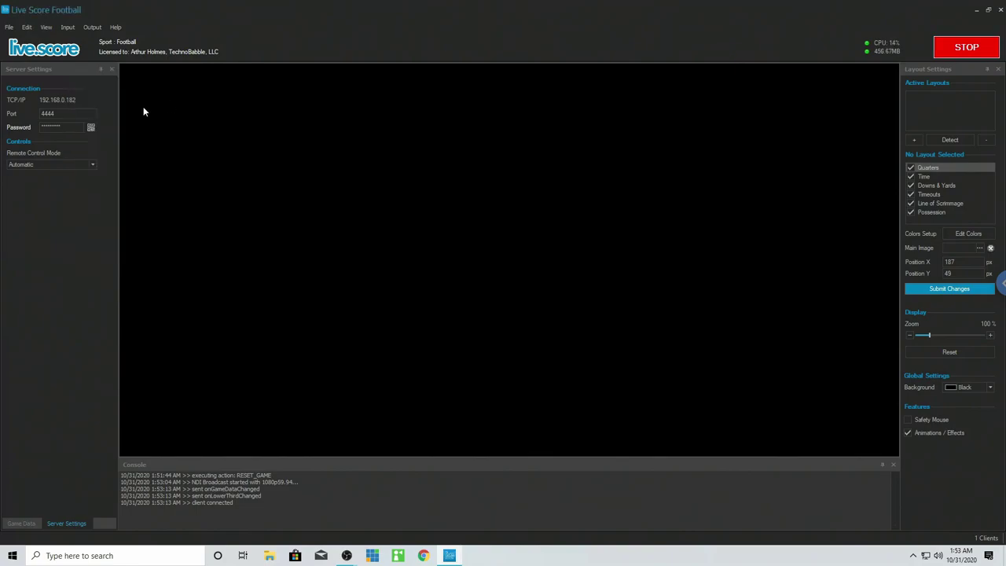
{"action": "left_click", "coordinate": [94, 165]}
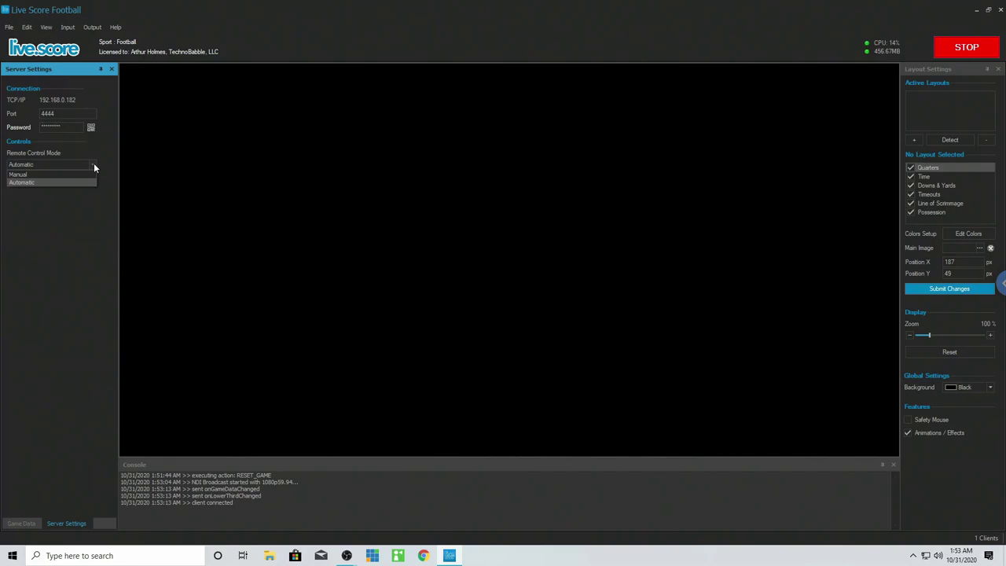
{"action": "left_click", "coordinate": [94, 166]}
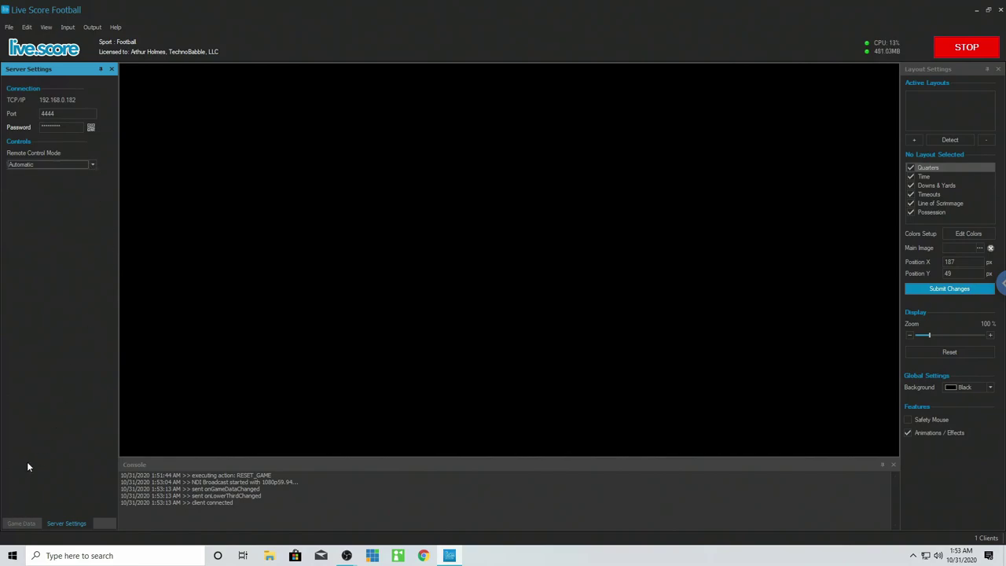
Step: Switch back to the Game Data pane and make the Layout Settings pane active
{"action": "left_click", "coordinate": [22, 523]}
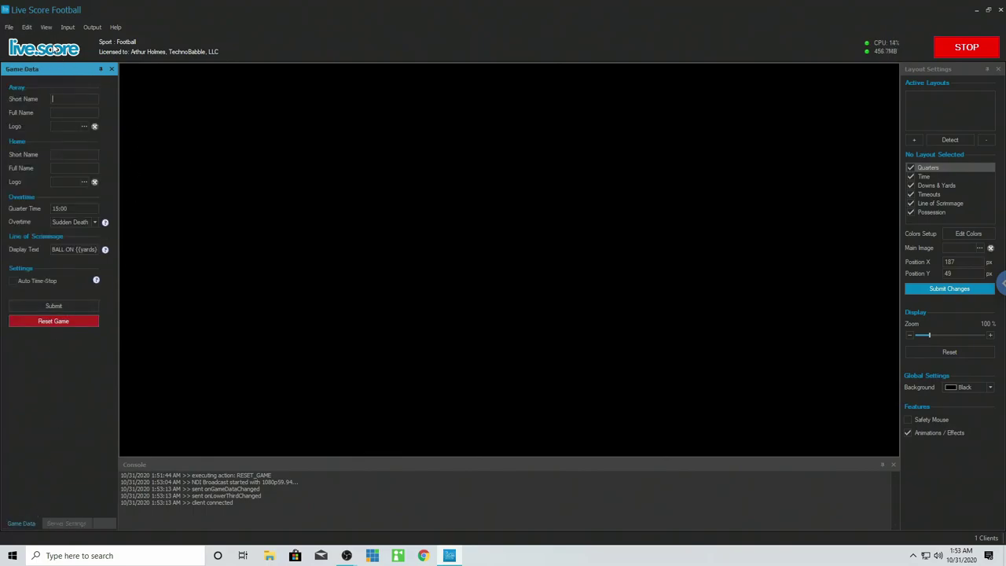
{"action": "left_click", "coordinate": [51, 28]}
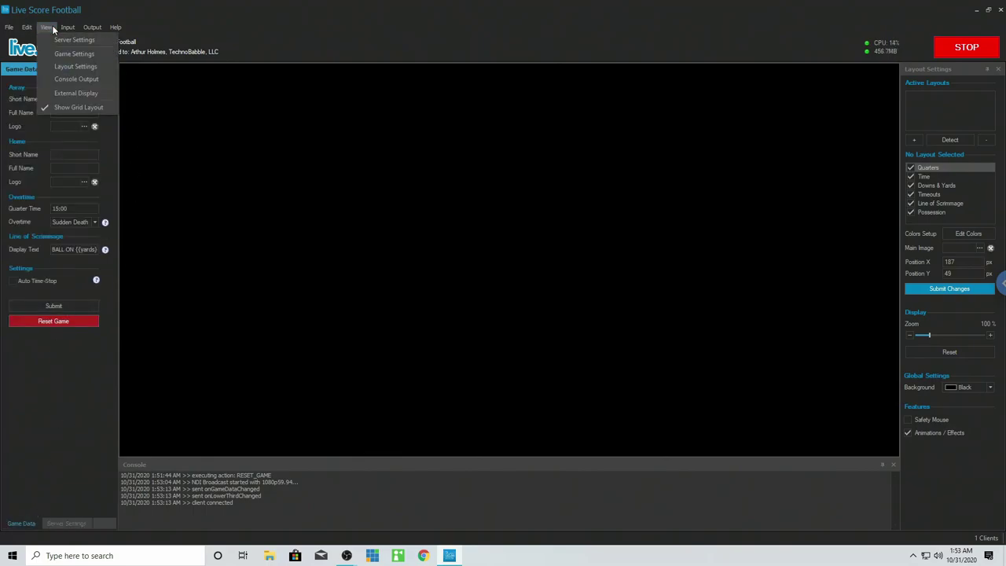
{"action": "left_click", "coordinate": [63, 71]}
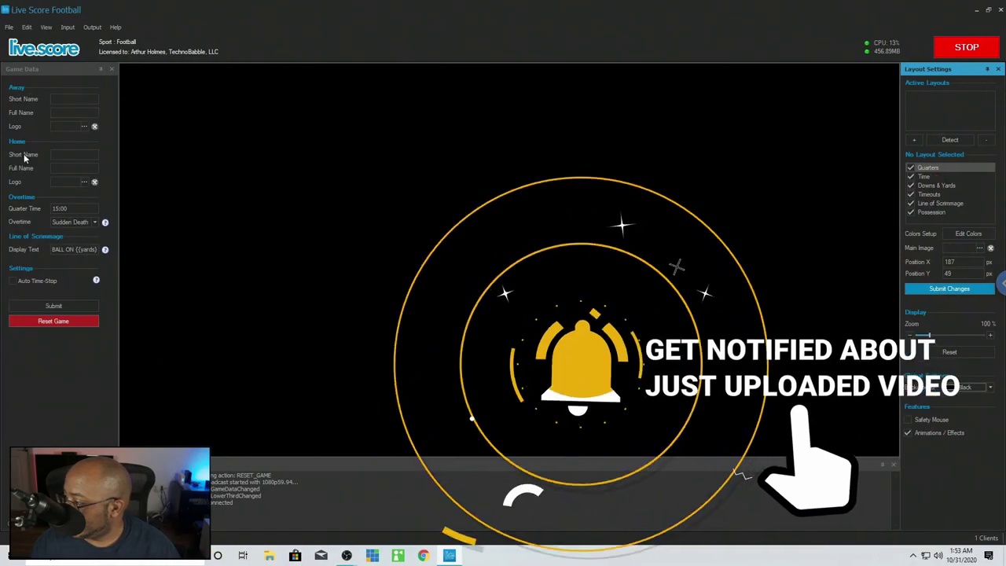
Step: Open the Layout Gallery and compare the previews of football layouts Scoreboard 1 to Scoreboard 4
{"action": "left_click", "coordinate": [916, 140]}
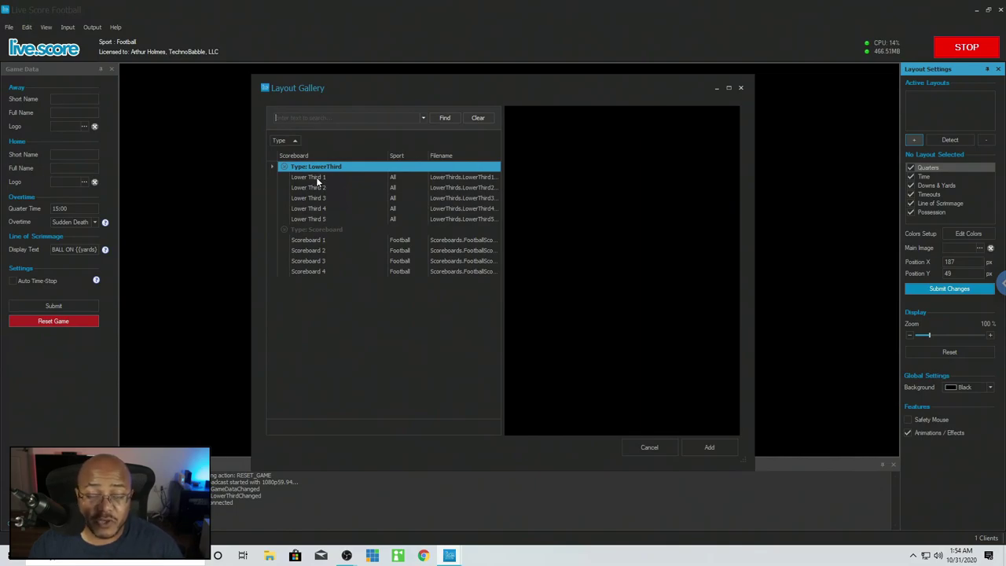
{"action": "left_click", "coordinate": [311, 242]}
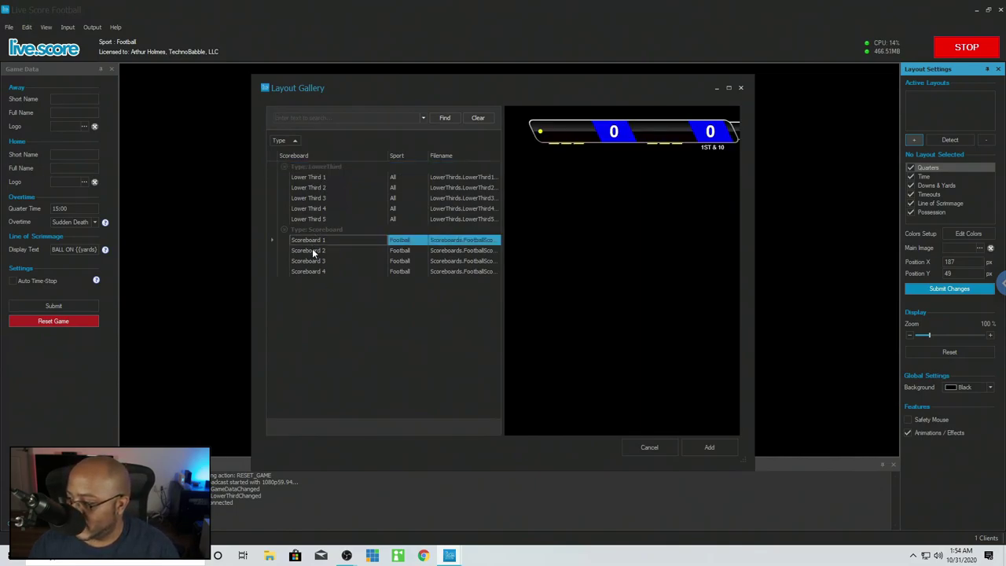
{"action": "left_click", "coordinate": [313, 251]}
{"action": "left_click", "coordinate": [314, 263]}
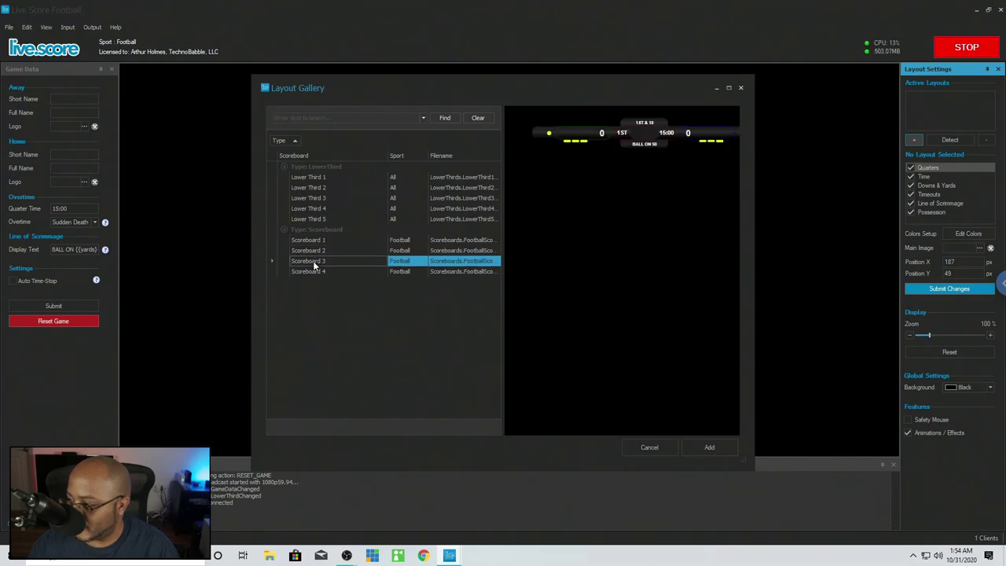
{"action": "left_click", "coordinate": [313, 272]}
{"action": "left_click", "coordinate": [313, 260]}
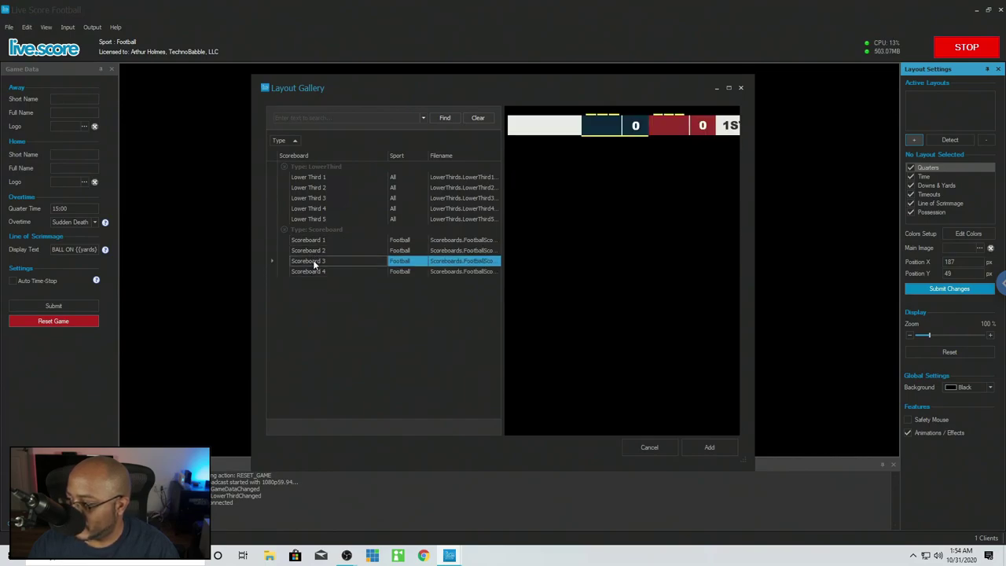
{"action": "left_click", "coordinate": [313, 250]}
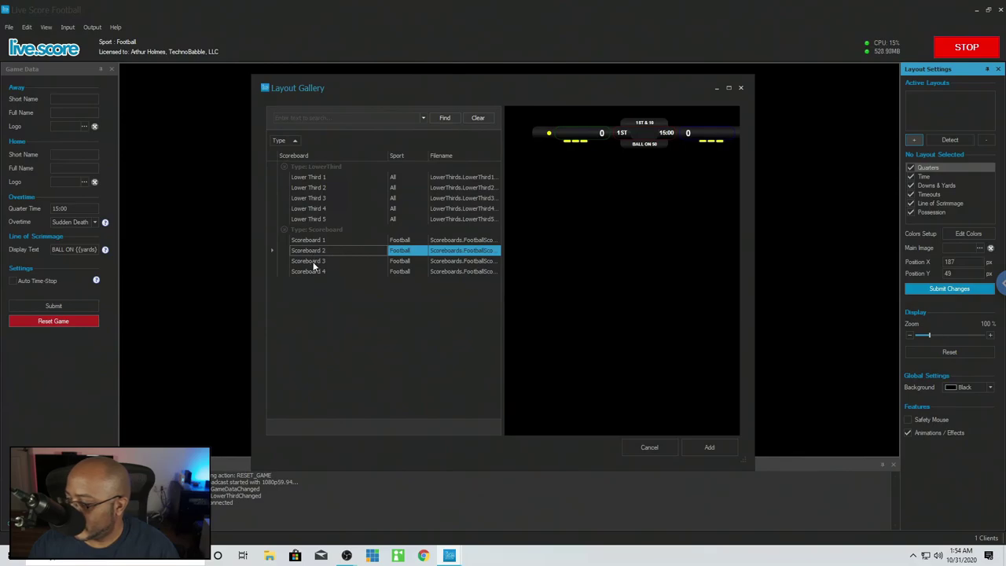
{"action": "left_click", "coordinate": [313, 263]}
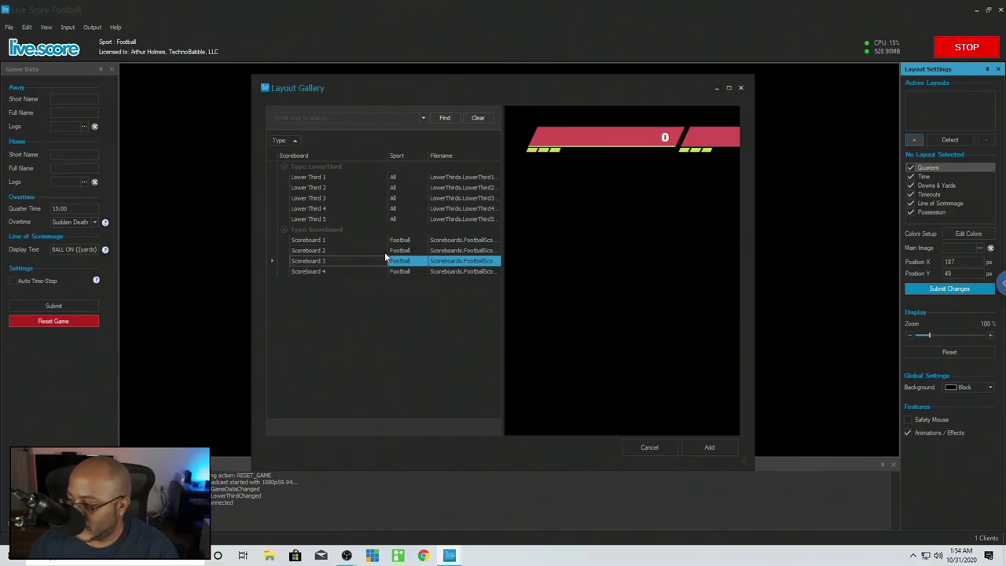
Step: Widen the Layout Gallery window to fit the whole preview and examine Lower Third 1 to Lower Third 5
{"action": "left_click", "coordinate": [321, 178]}
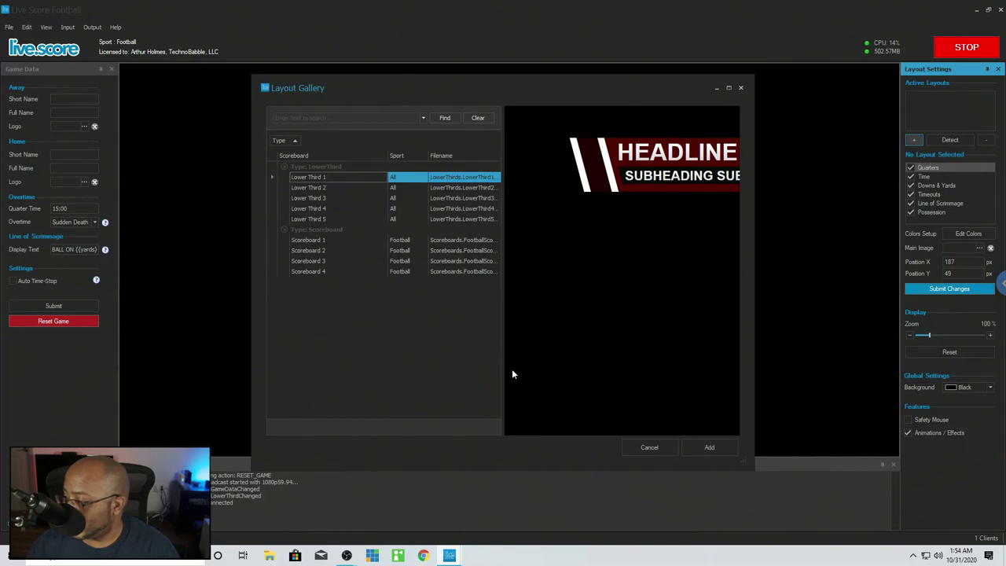
{"action": "left_click_drag", "start_coordinate": [753, 294], "coordinate": [911, 294]}
{"action": "left_click_drag", "start_coordinate": [545, 87], "coordinate": [432, 79]}
{"action": "left_click_drag", "start_coordinate": [798, 284], "coordinate": [862, 285]}
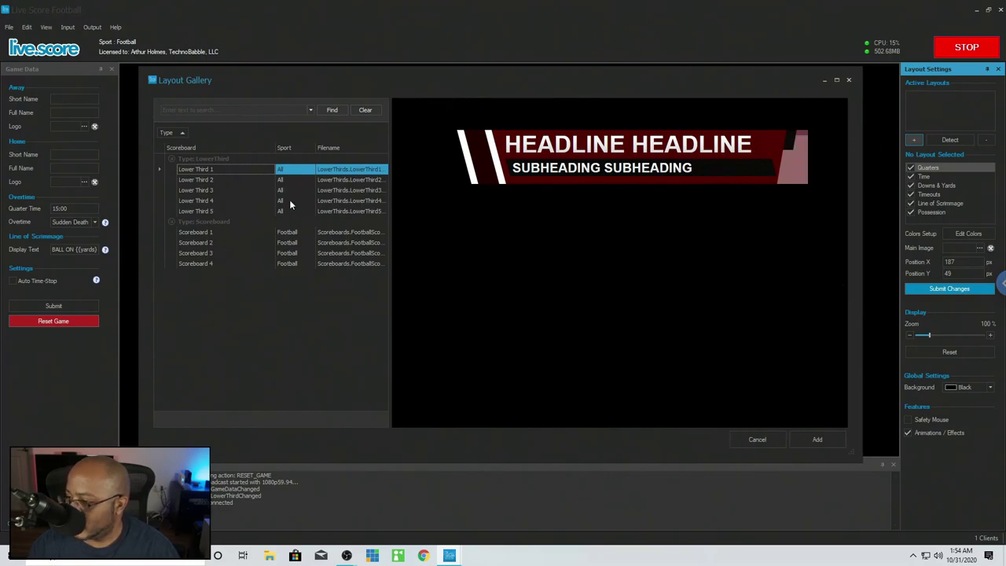
{"action": "left_click", "coordinate": [199, 181]}
{"action": "left_click", "coordinate": [205, 190]}
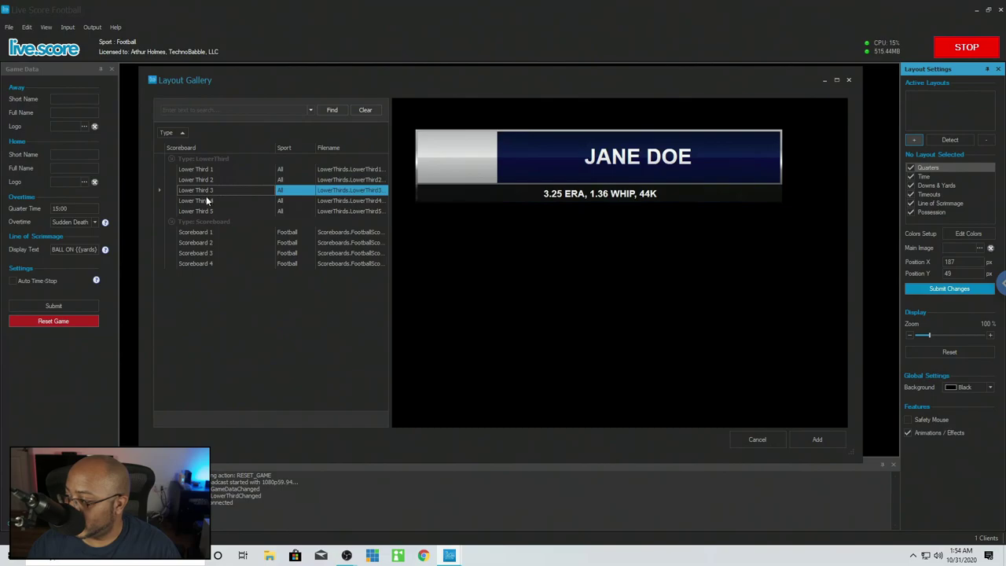
{"action": "left_click", "coordinate": [206, 201]}
{"action": "left_click", "coordinate": [206, 212]}
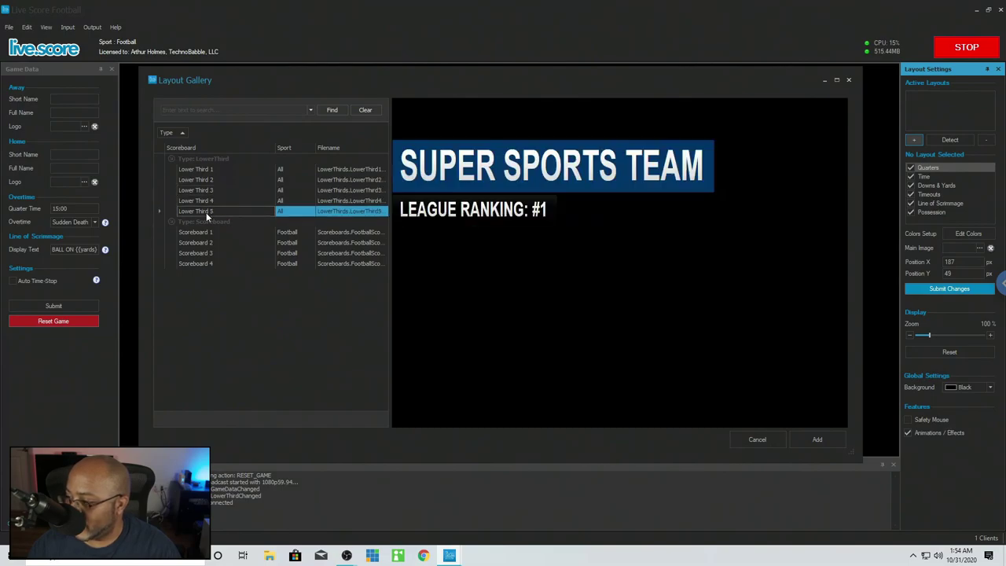
Step: Add the Lower Third 3 layout to the active layouts
{"action": "left_click", "coordinate": [204, 201]}
{"action": "left_click", "coordinate": [204, 190]}
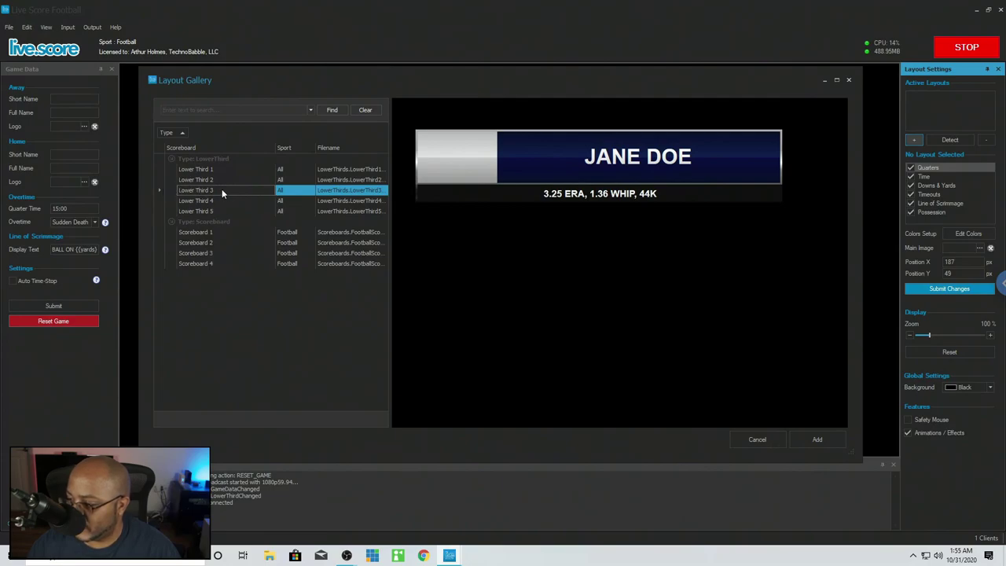
{"action": "left_click", "coordinate": [818, 440]}
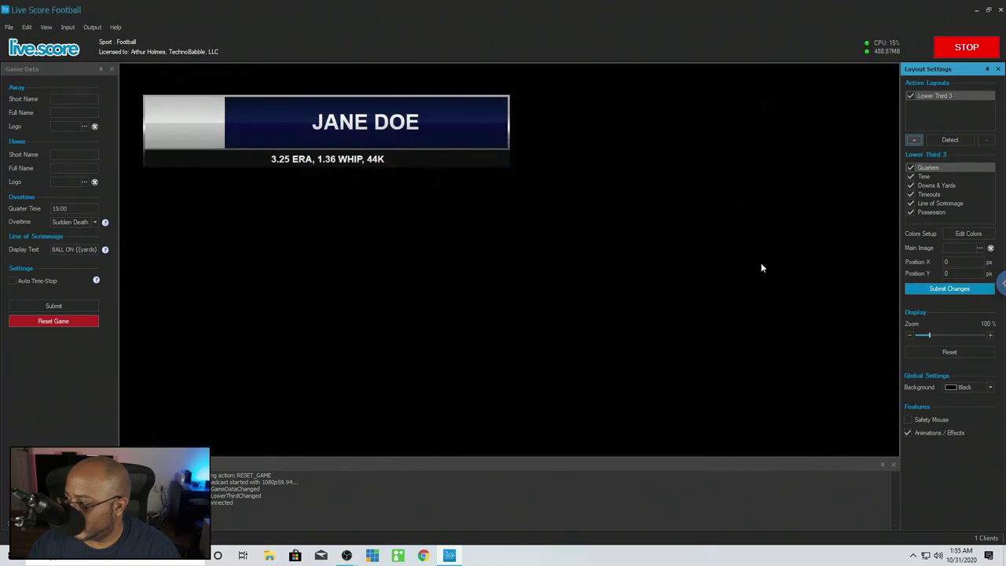
Step: Add the Scoreboard 3 layout to the active layouts and move it to about X 376, Y 249 px
{"action": "left_click", "coordinate": [914, 140]}
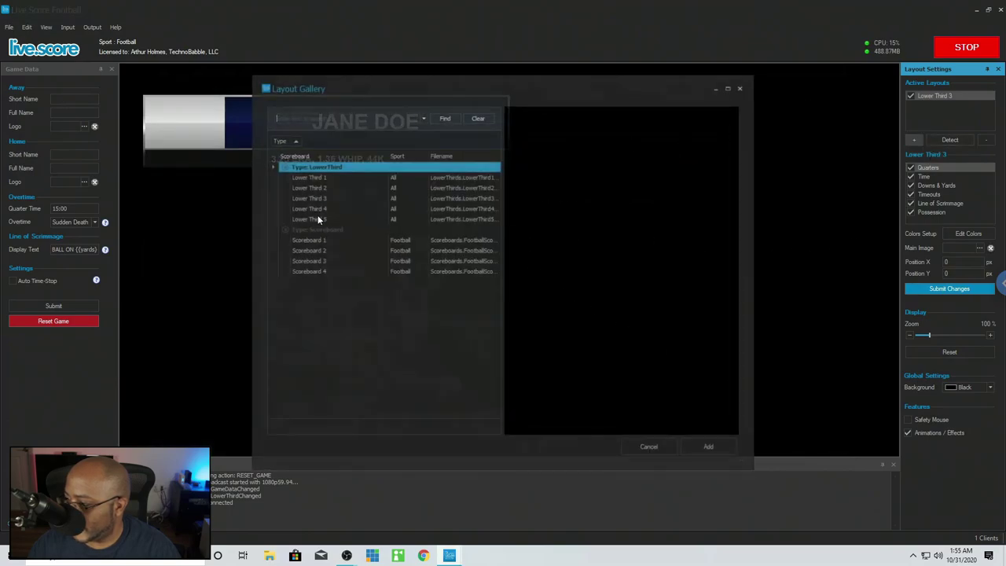
{"action": "left_click", "coordinate": [327, 260]}
{"action": "left_click", "coordinate": [705, 448]}
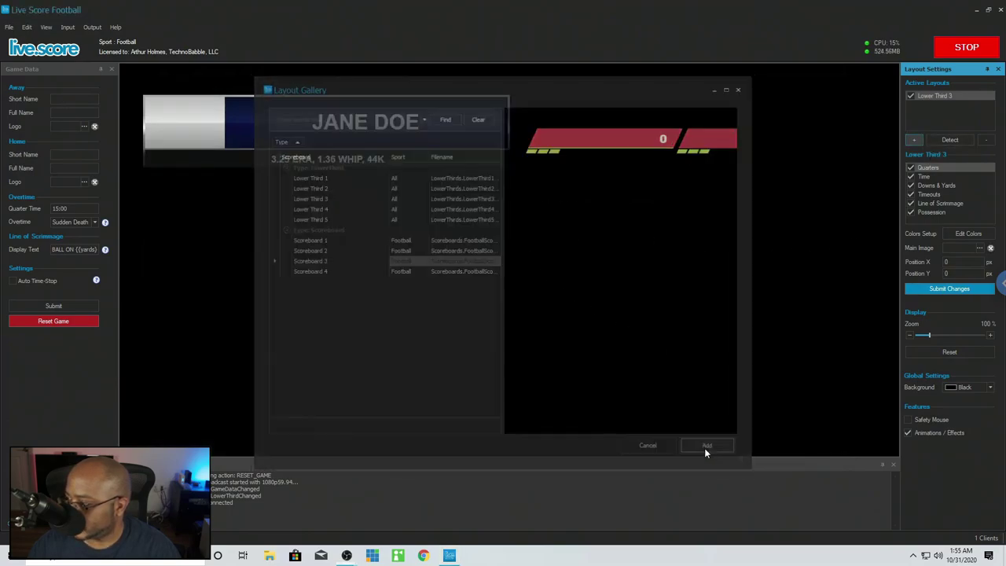
{"action": "left_click_drag", "start_coordinate": [358, 100], "coordinate": [614, 226]}
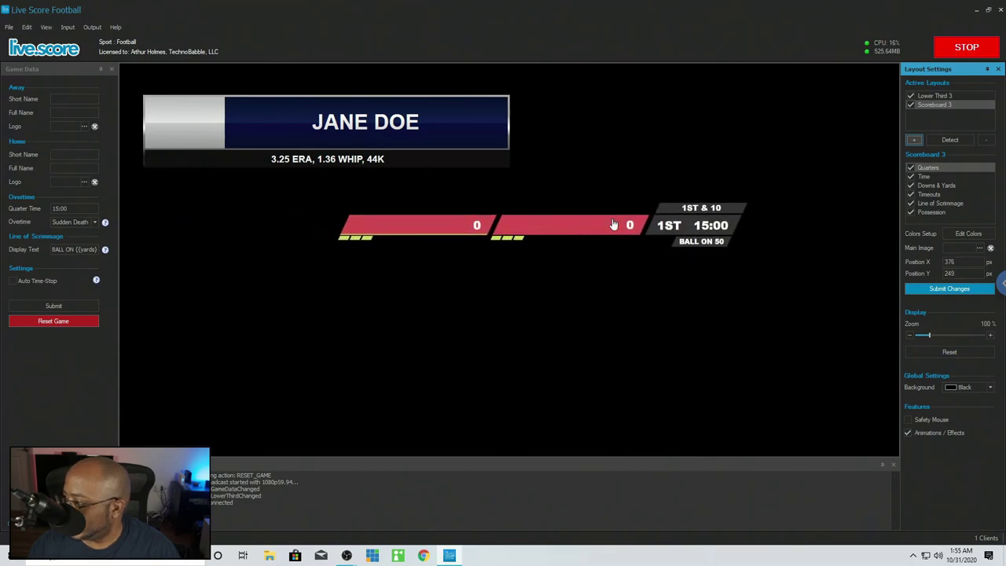
Step: Disable the Lower Third 3 layout and submit the layout changes
{"action": "left_click", "coordinate": [911, 95]}
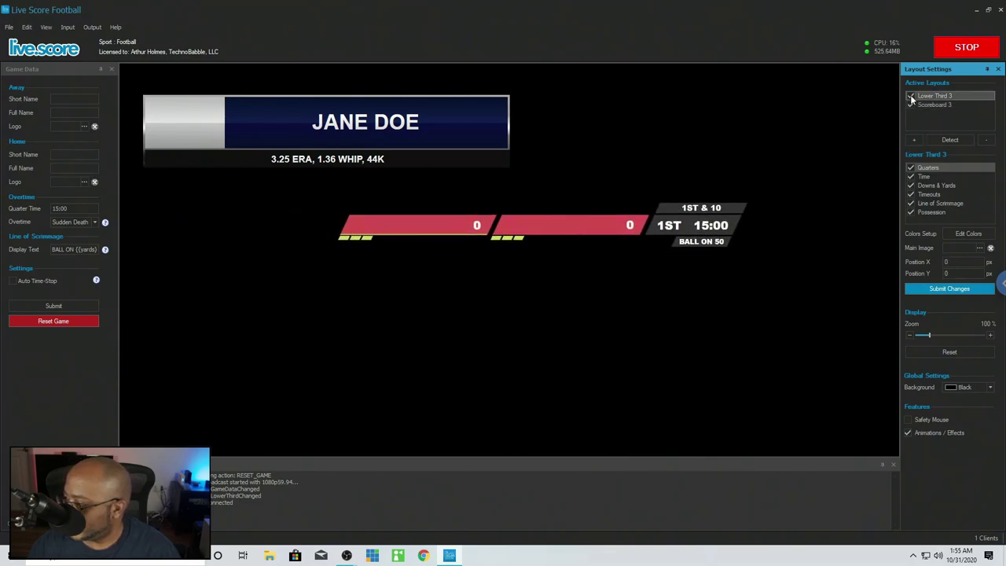
{"action": "left_click", "coordinate": [949, 140]}
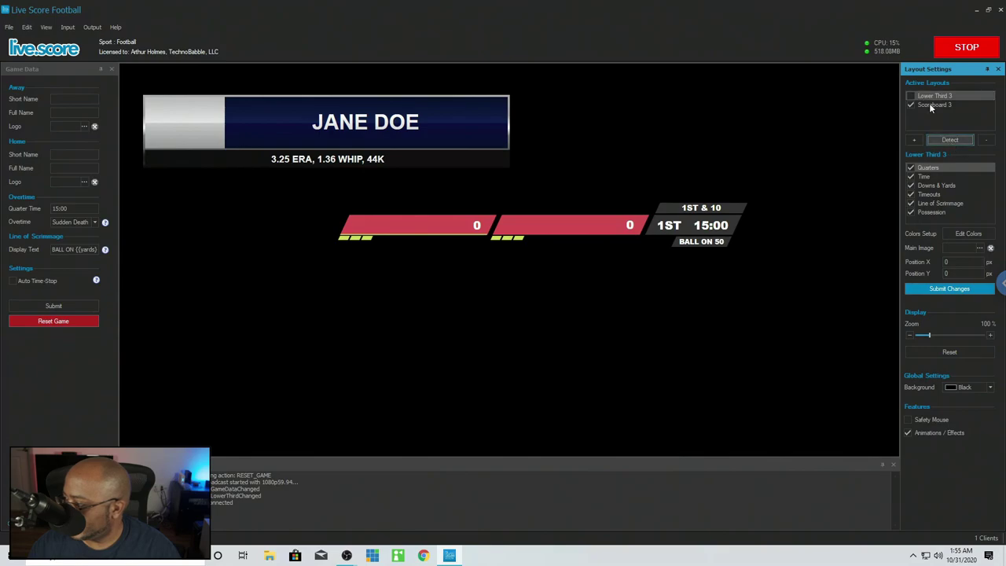
{"action": "left_click", "coordinate": [966, 289]}
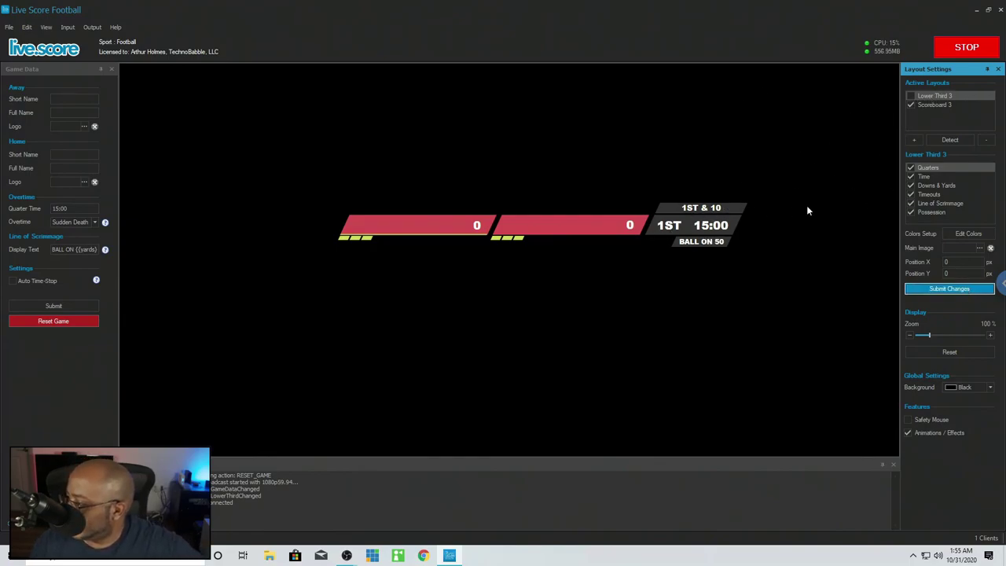
Step: Turn off Quarters, Time, Downs & Yards, Timeouts, Line of Scrimmage and Possession for Scoreboard 3 and submit the changes
{"action": "left_click", "coordinate": [945, 104]}
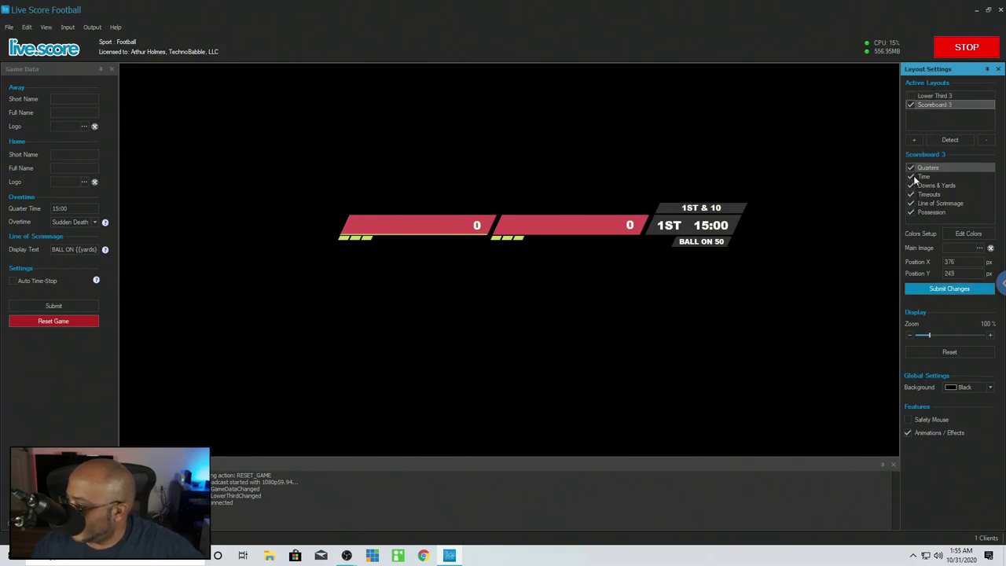
{"action": "left_click", "coordinate": [912, 170]}
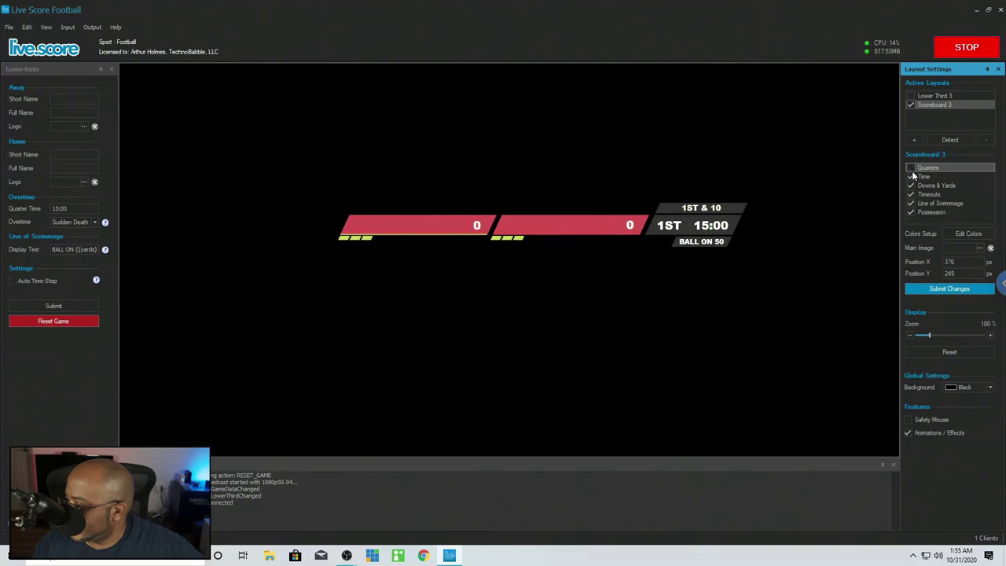
{"action": "left_click", "coordinate": [910, 178]}
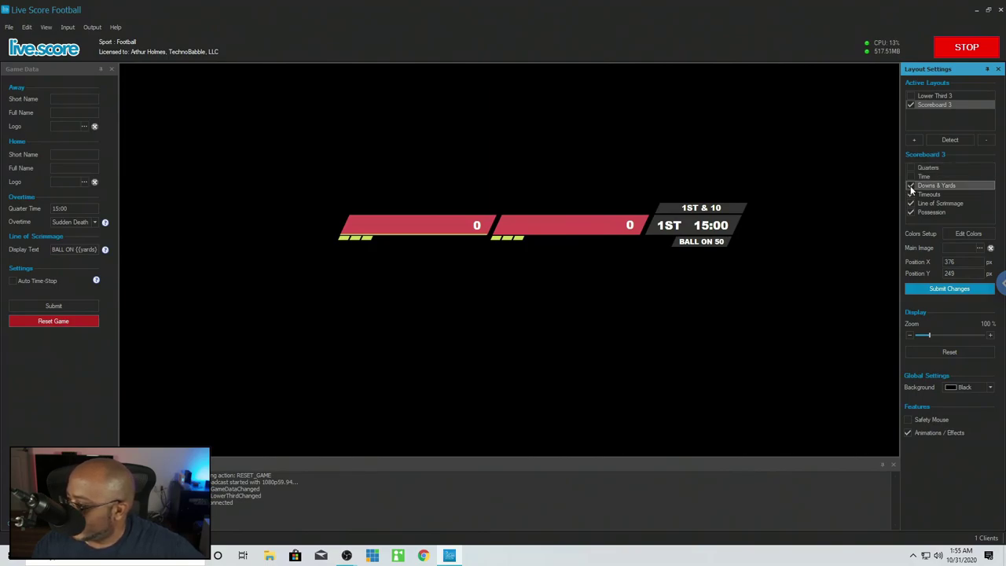
{"action": "left_click", "coordinate": [911, 186]}
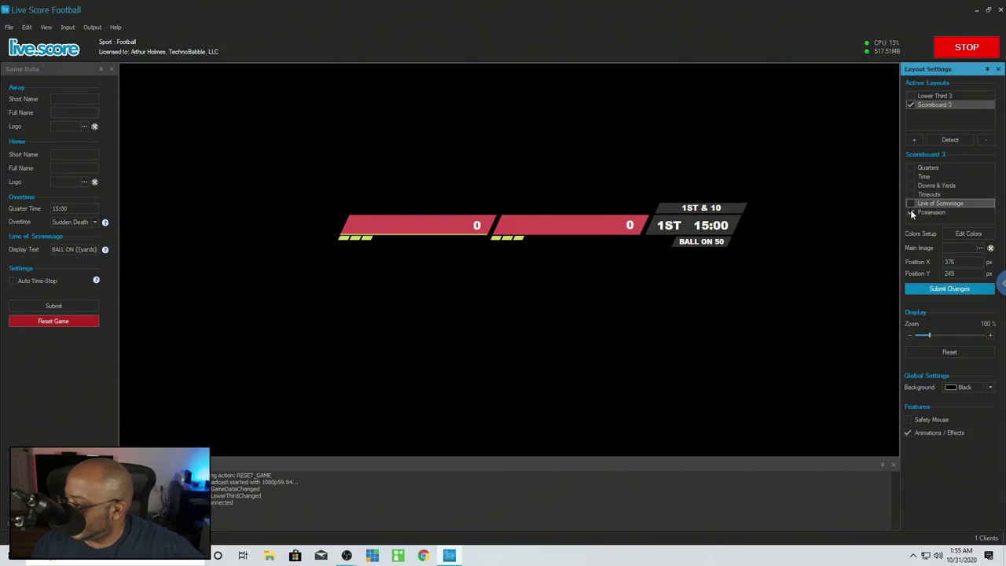
{"action": "left_click", "coordinate": [937, 289]}
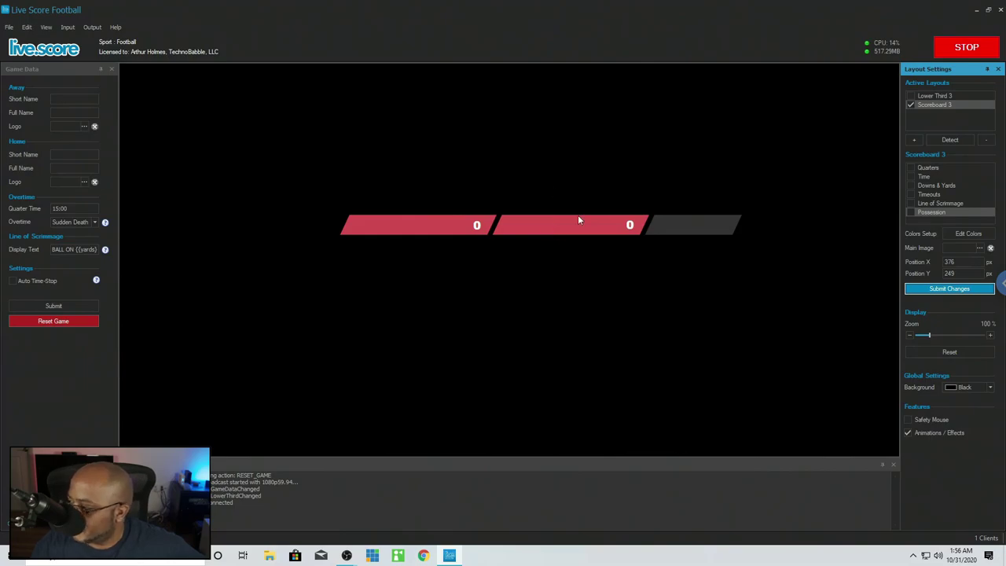
Step: Turn Quarters back on for Scoreboard 3 and submit the changes
{"action": "left_click", "coordinate": [913, 168]}
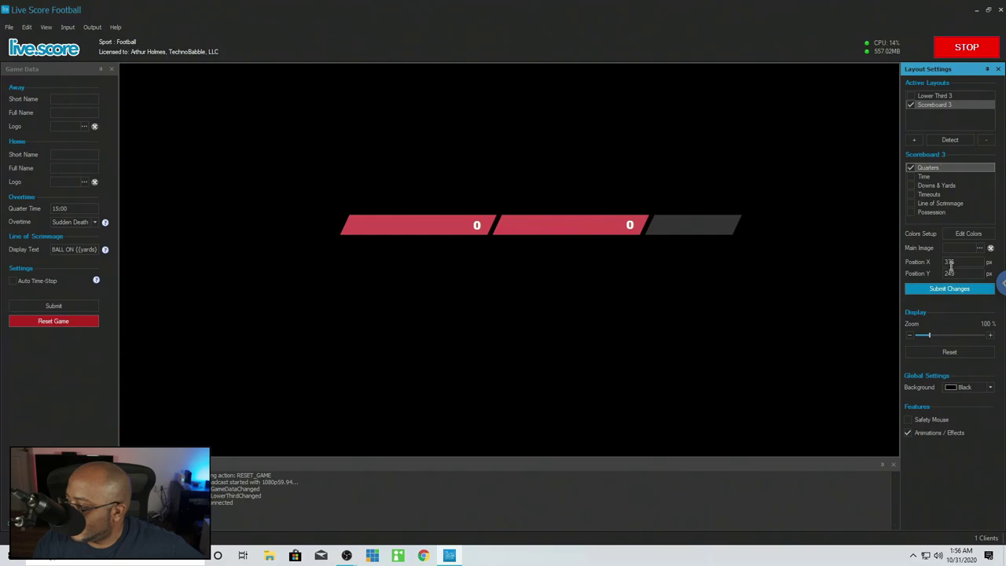
{"action": "left_click", "coordinate": [947, 289]}
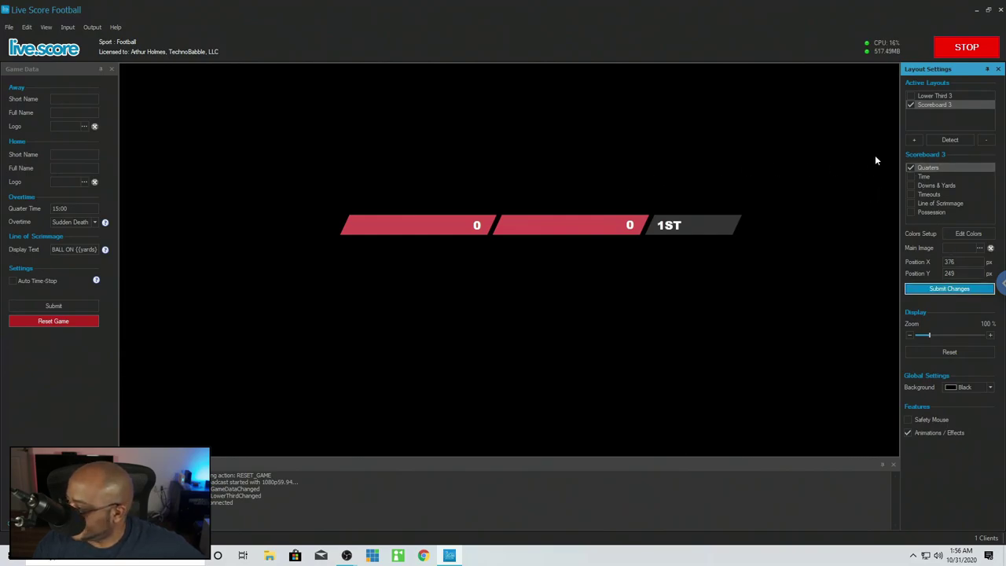
{"action": "left_click", "coordinate": [912, 95]}
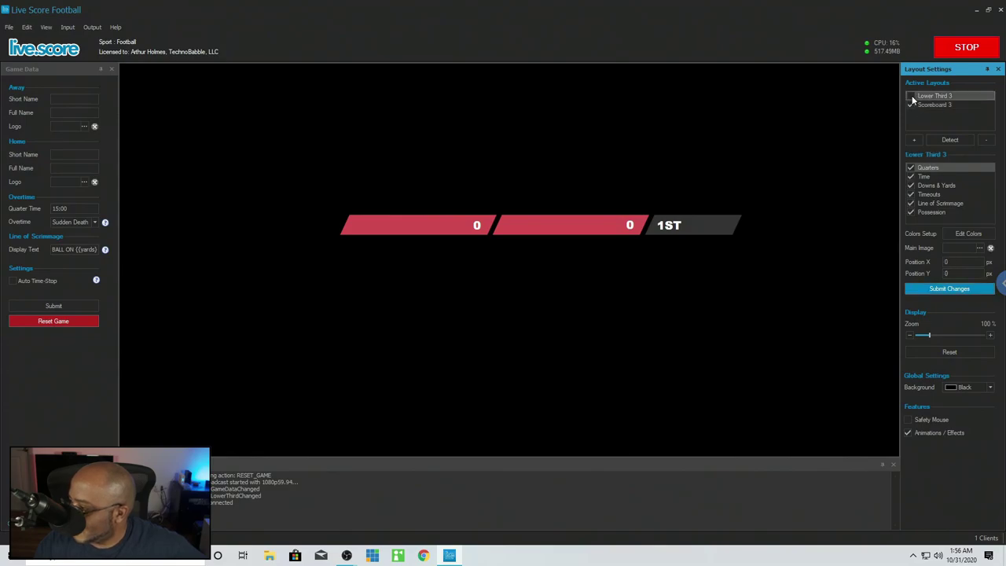
{"action": "left_click", "coordinate": [912, 96]}
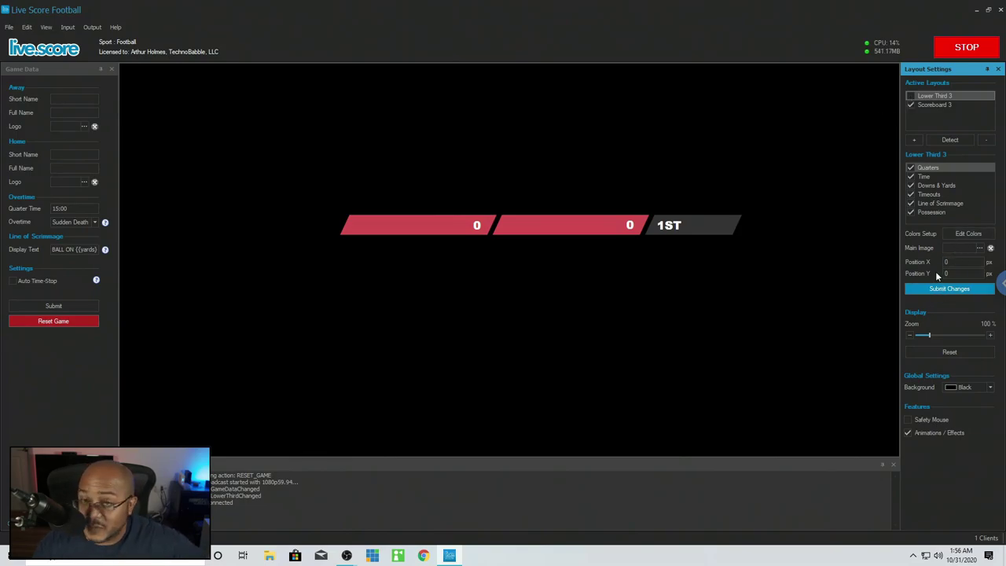
Step: Open the Layout Color Manager for Scoreboard 3, examine its individual color resources, and close it without saving
{"action": "left_click", "coordinate": [935, 106]}
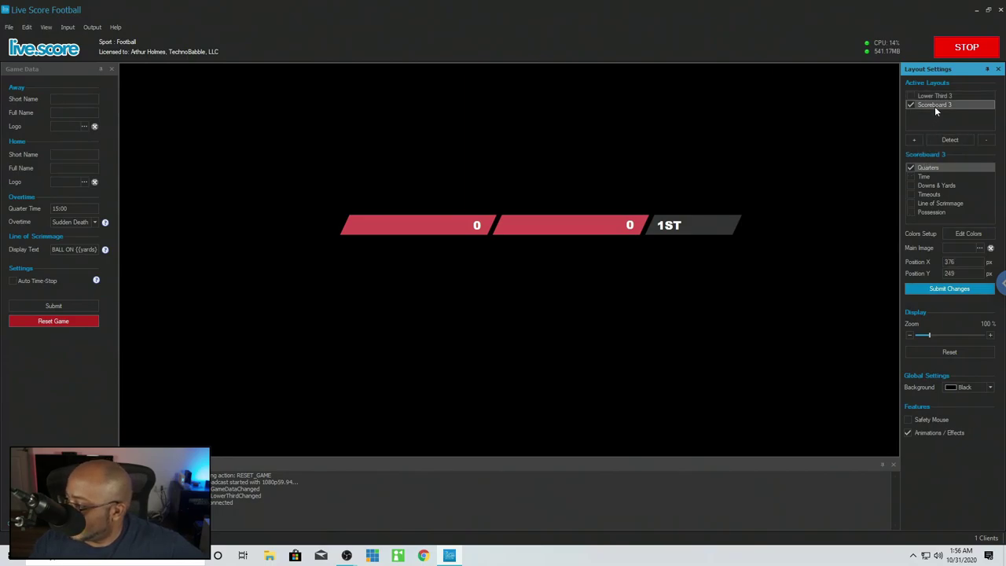
{"action": "left_click", "coordinate": [964, 233]}
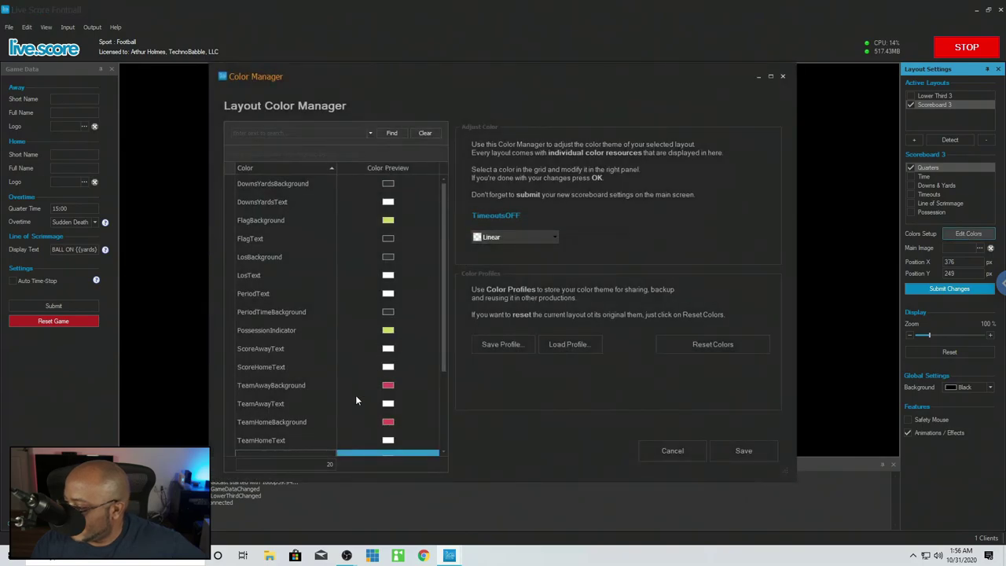
{"action": "left_click_drag", "start_coordinate": [445, 318], "coordinate": [457, 415]}
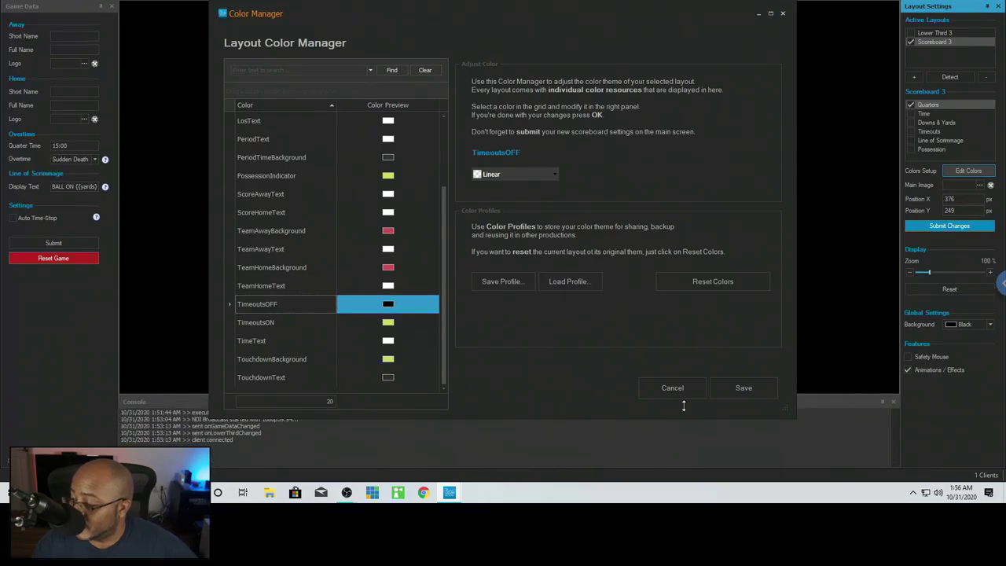
{"action": "left_click", "coordinate": [684, 453]}
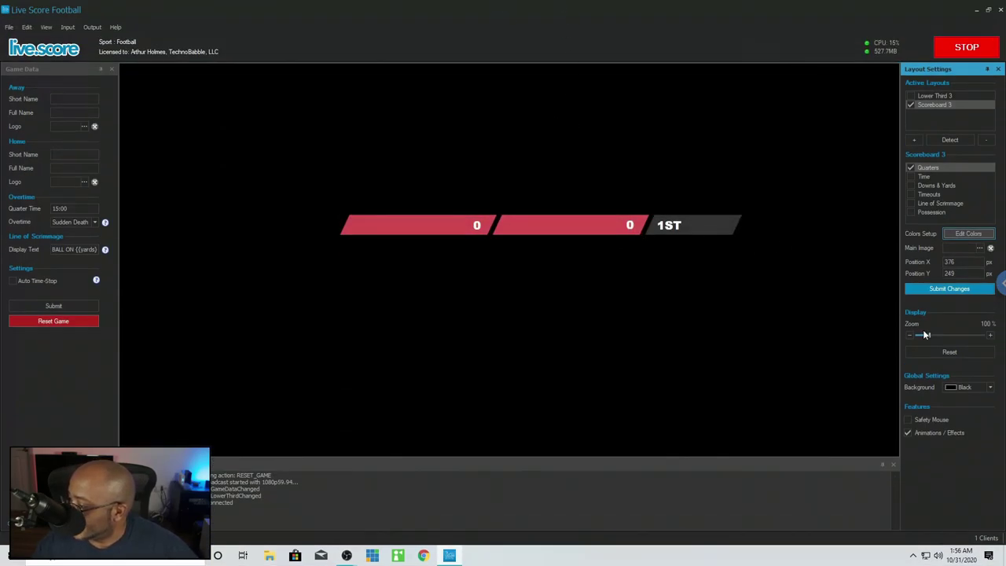
Step: Set the global display background to Transparent
{"action": "mouse_move", "coordinate": [930, 334]}
{"action": "left_mouse_down"}
{"action": "mouse_move", "coordinate": [941, 333]}
{"action": "mouse_move", "coordinate": [930, 337]}
{"action": "left_mouse_up"}
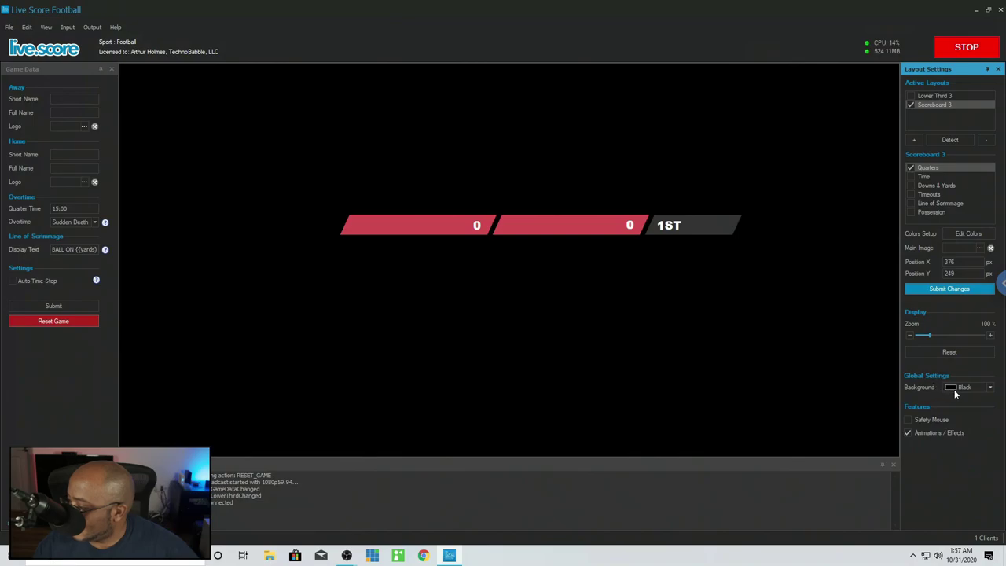
{"action": "left_click", "coordinate": [991, 390]}
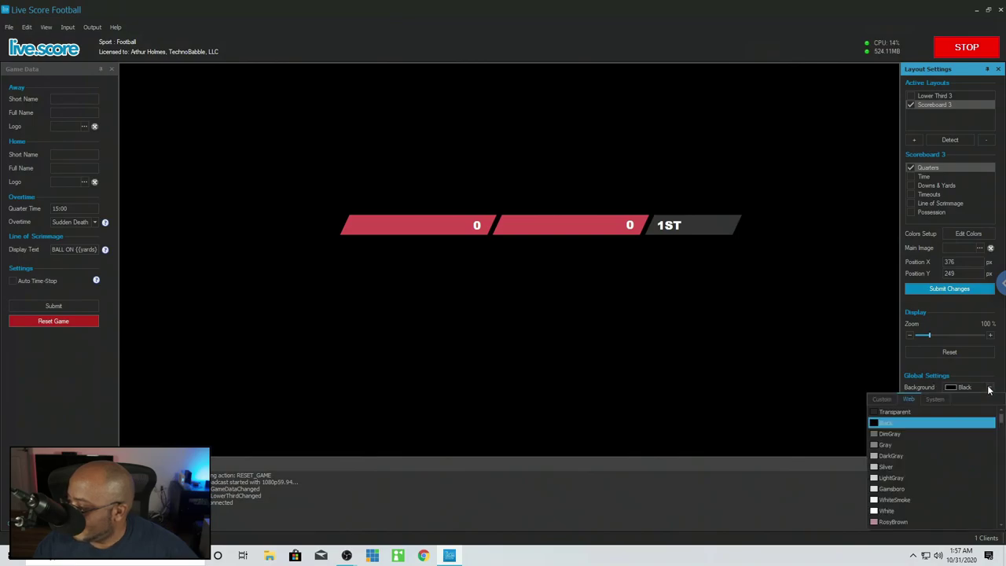
{"action": "left_click", "coordinate": [893, 412]}
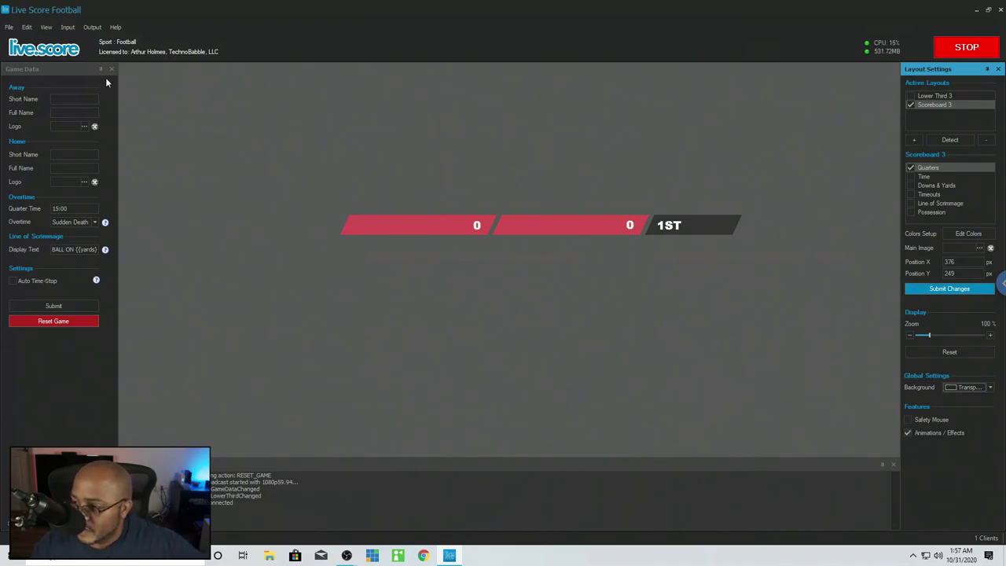
{"action": "left_click", "coordinate": [47, 28]}
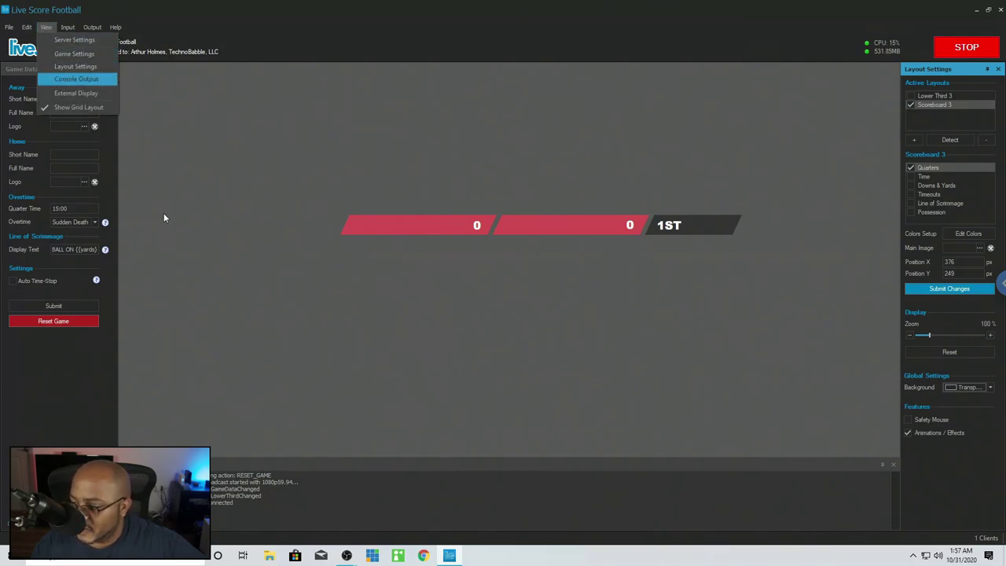
{"action": "double_click", "coordinate": [234, 503]}
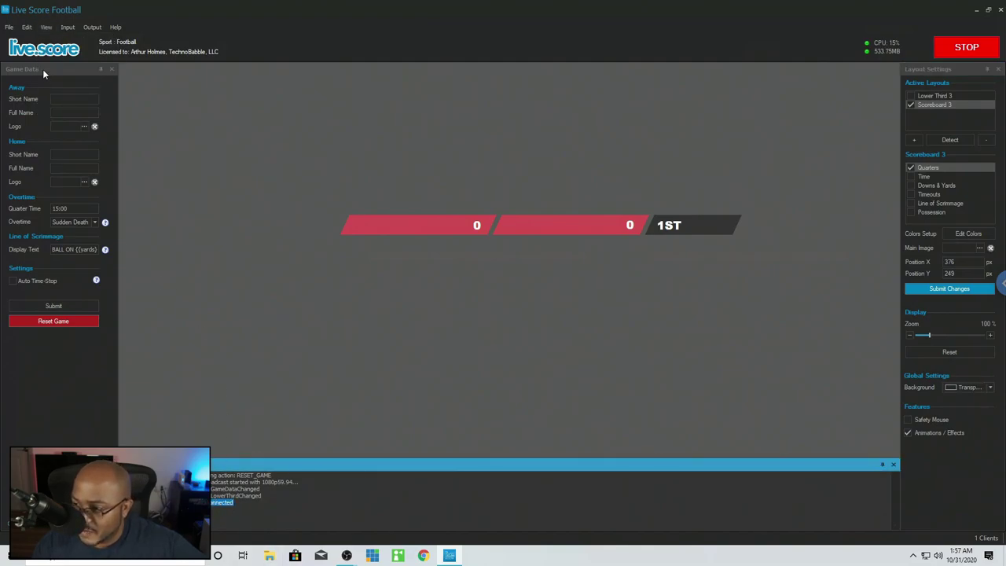
{"action": "left_click", "coordinate": [43, 26]}
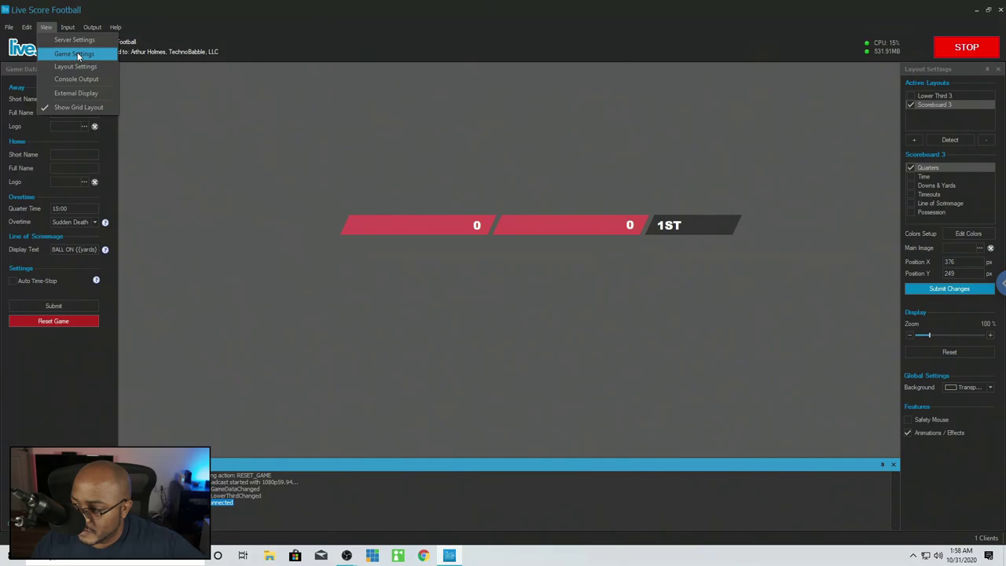
Step: Open the built-in Football Sport Control, move it up over the console just below the scoreboard, and start the game
{"action": "mouse_move", "coordinate": [66, 26]}
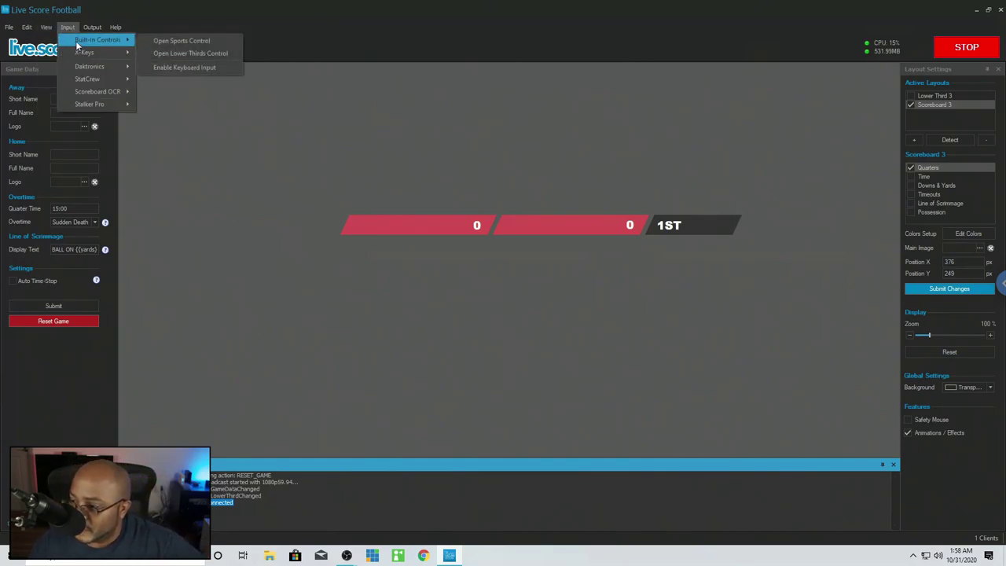
{"action": "left_click", "coordinate": [151, 40]}
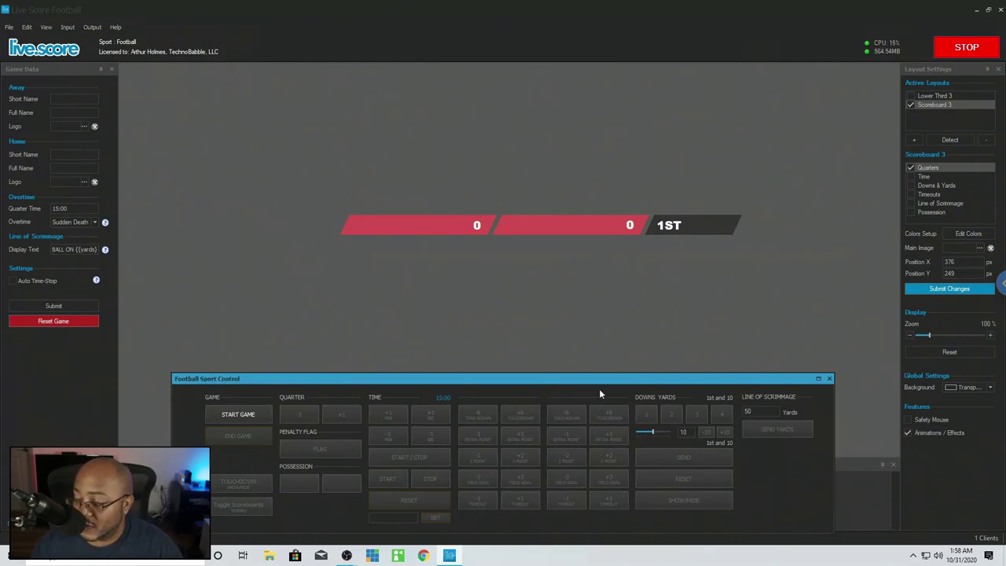
{"action": "left_click_drag", "start_coordinate": [596, 379], "coordinate": [582, 296]}
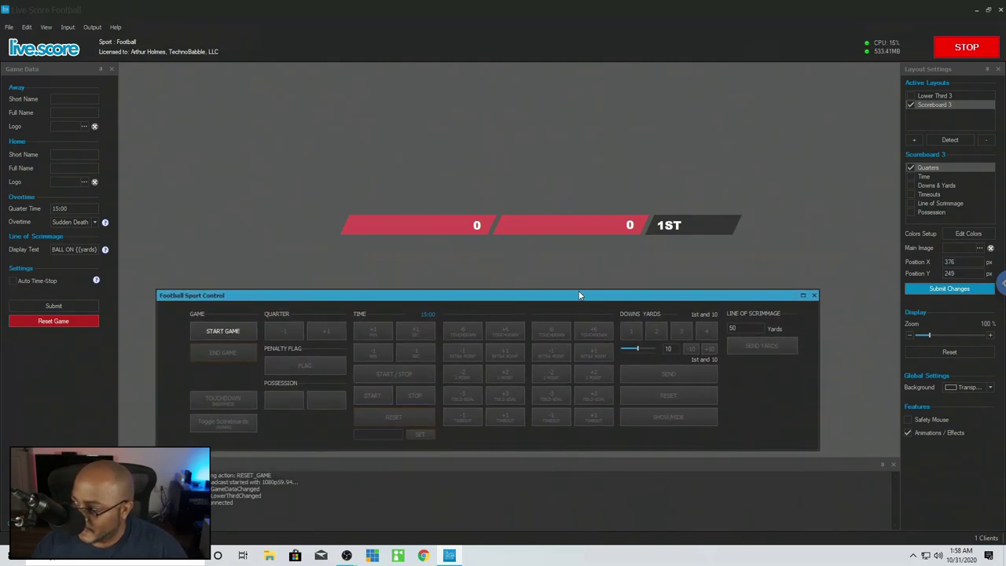
{"action": "left_click", "coordinate": [217, 329]}
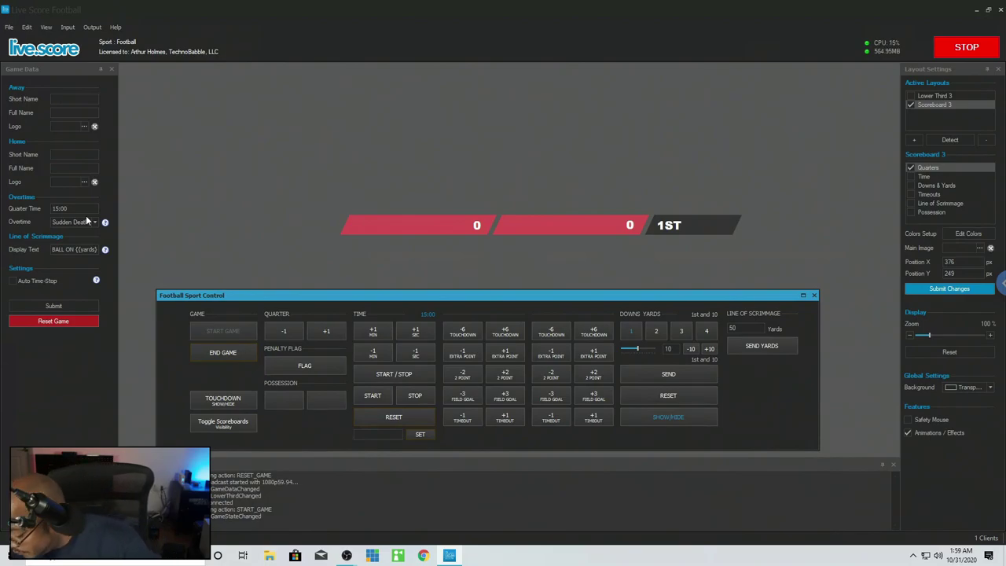
Step: Enter ECG / EC GLASS as the away team and HHS / HERITAGE HIGH as the home team, and submit the game data
{"action": "left_click", "coordinate": [68, 99]}
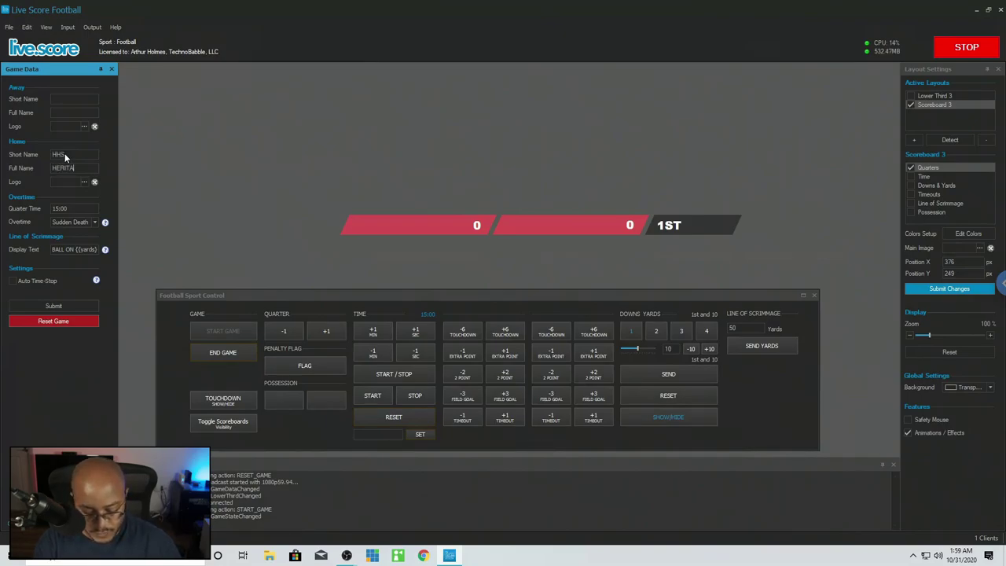
{"action": "left_click", "coordinate": [66, 98]}
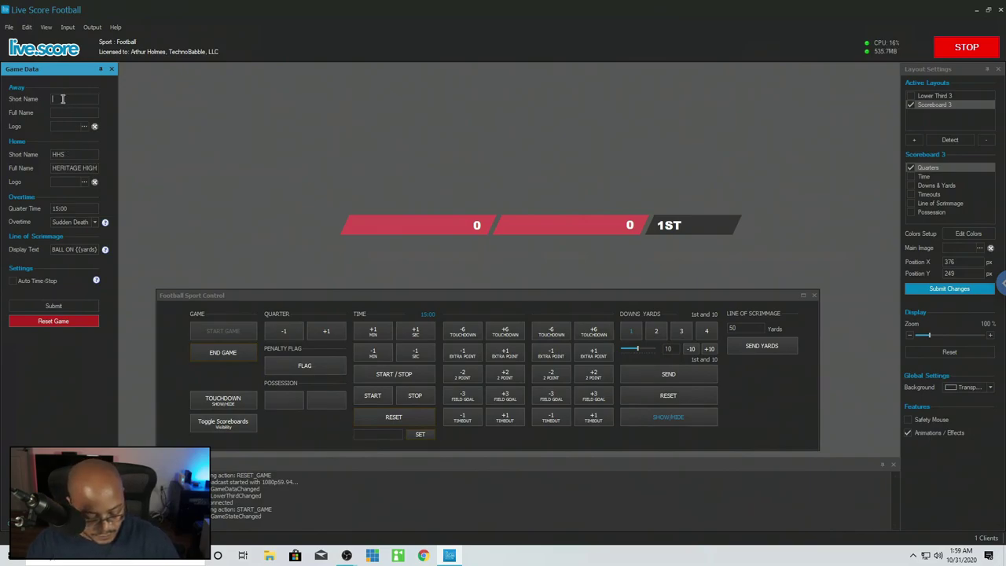
{"action": "left_click", "coordinate": [61, 111]}
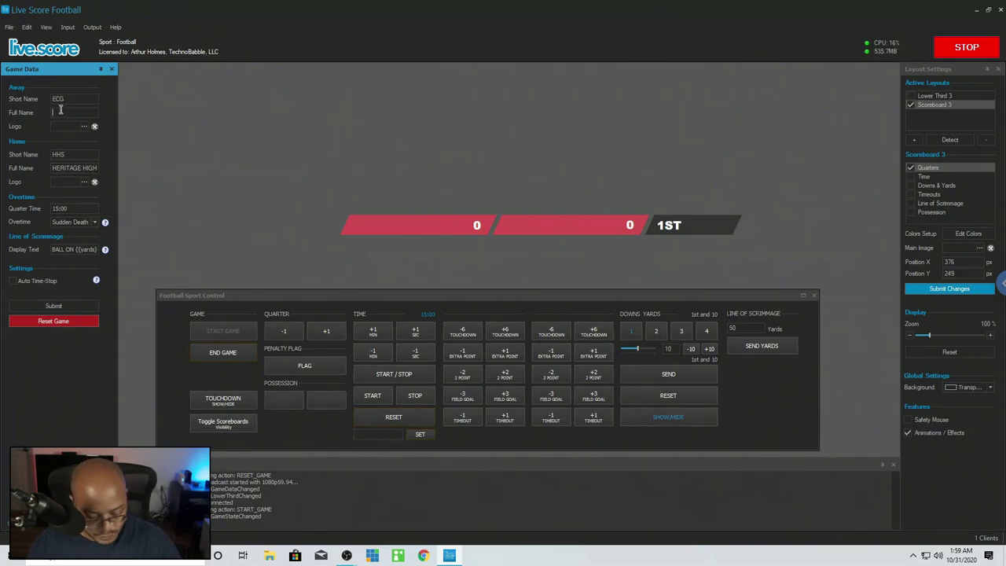
{"action": "type", "text": "EC"}
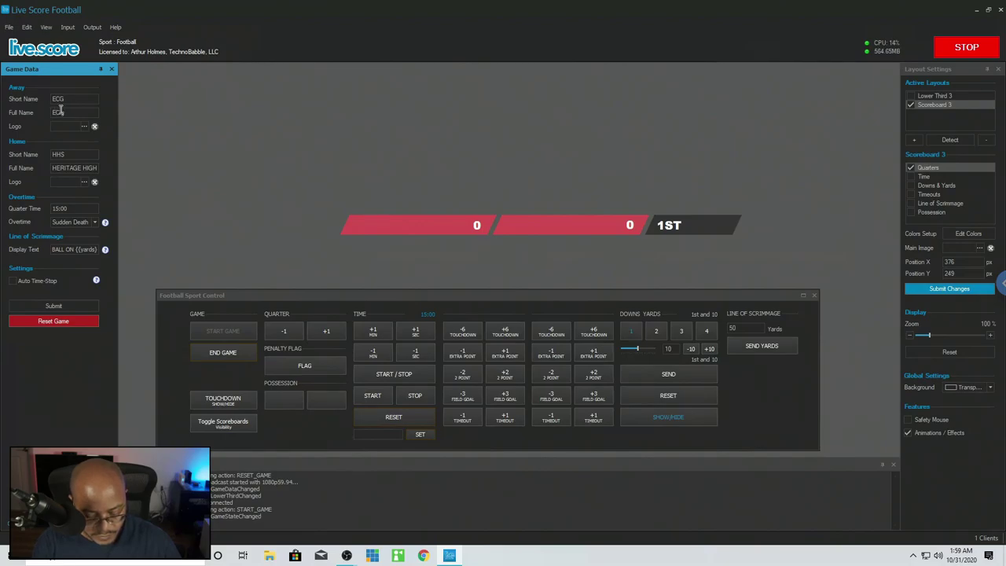
{"action": "type", "text": " GLASS"}
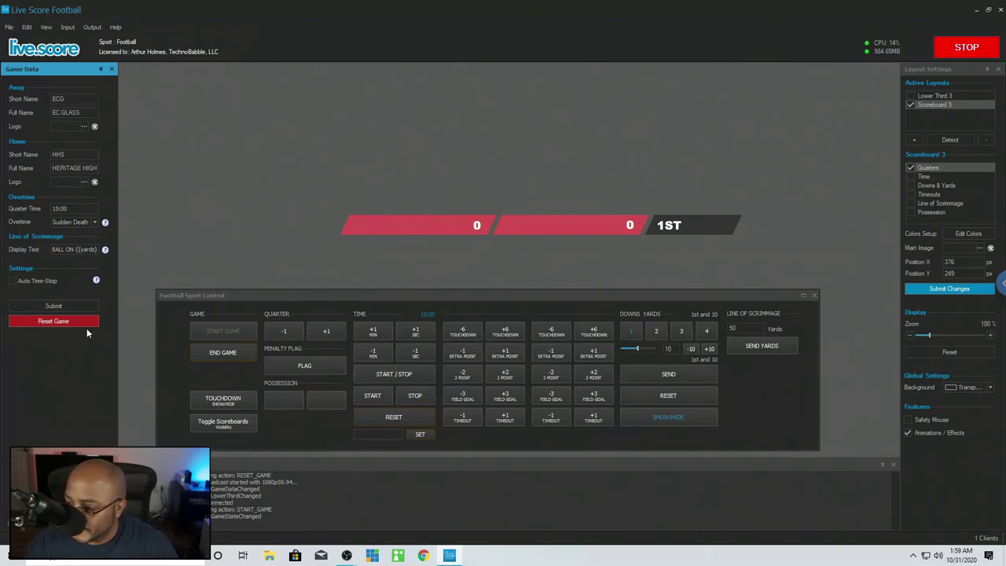
{"action": "left_click", "coordinate": [67, 305]}
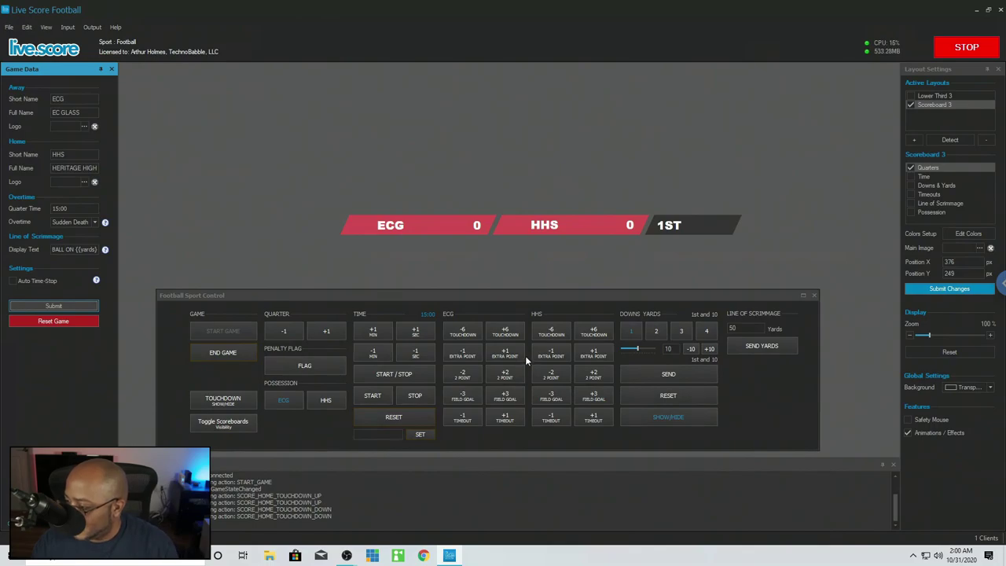
Step: Add two touchdowns to the HHS score and subtract both again
{"action": "left_click", "coordinate": [590, 332]}
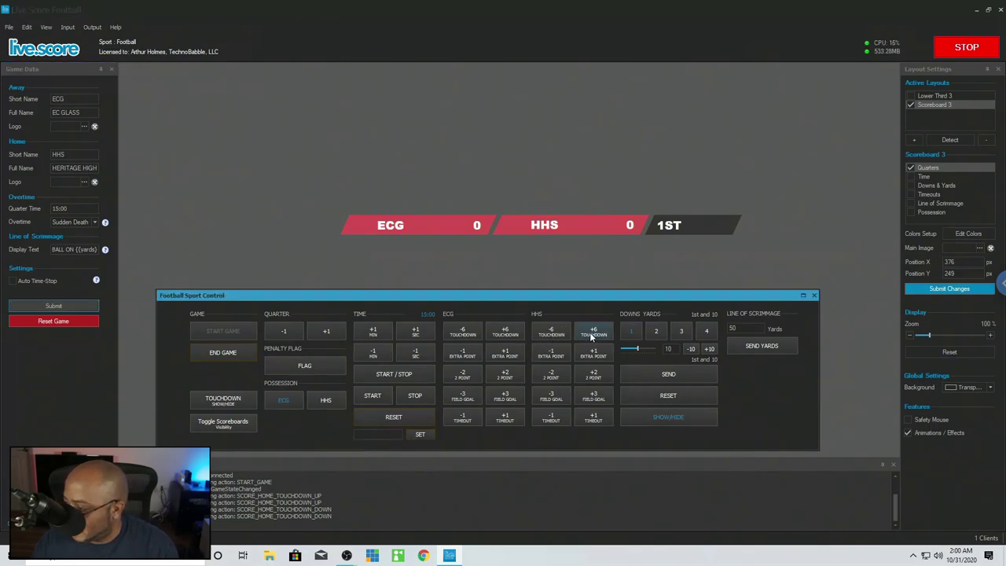
{"action": "left_click", "coordinate": [590, 332]}
{"action": "left_click", "coordinate": [589, 332]}
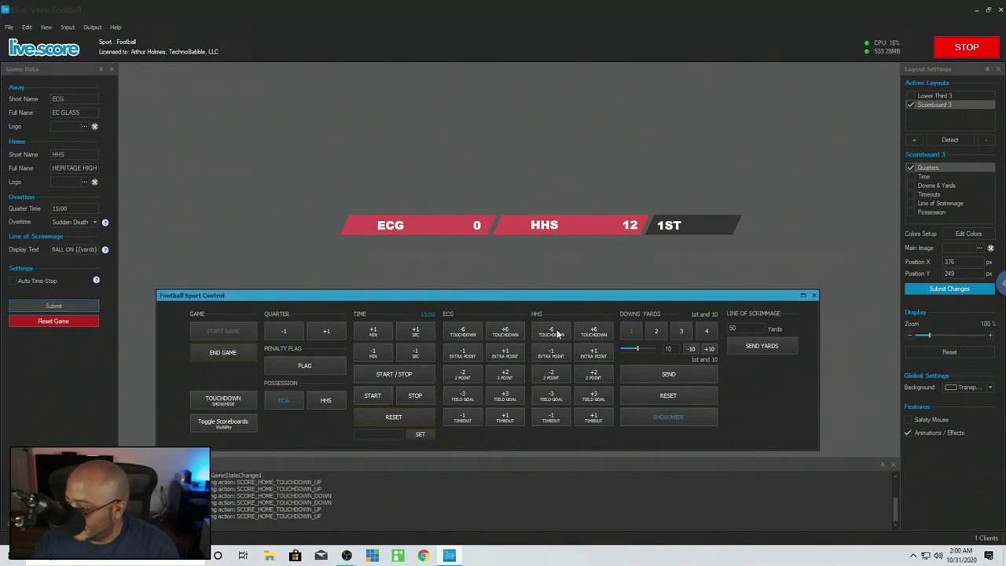
{"action": "left_click", "coordinate": [556, 334]}
{"action": "left_click", "coordinate": [555, 333]}
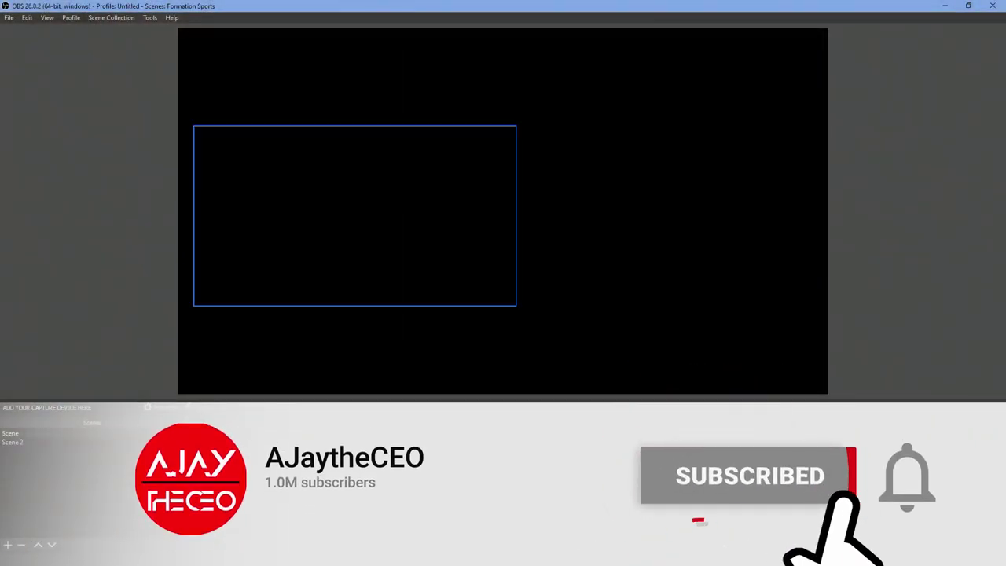
Step: Switch to OBS and remove Media Source 2, Media Source, Video Capture Device and Display Capture from the scene's sources
{"action": "left_click", "coordinate": [225, 433]}
{"action": "left_click", "coordinate": [221, 548]}
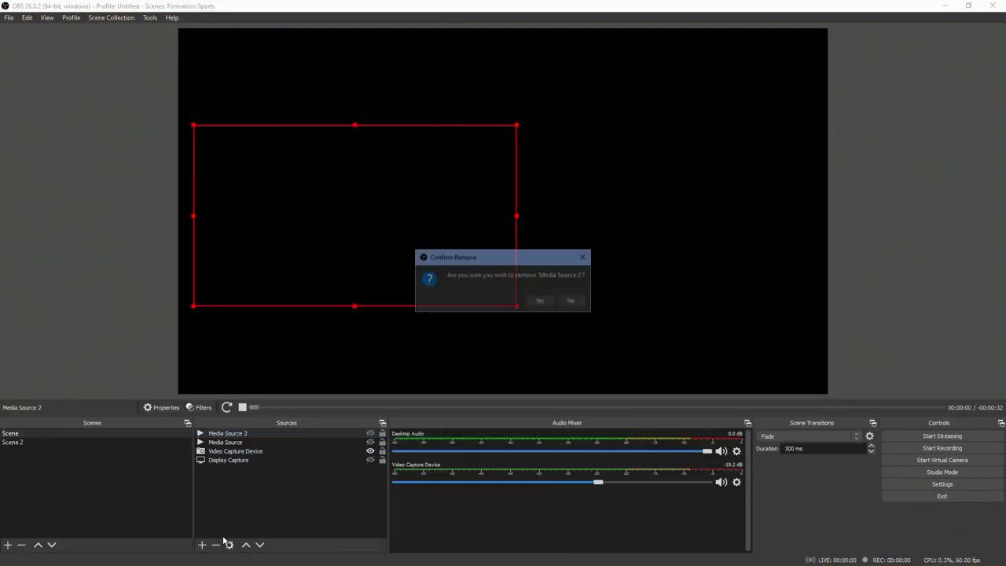
{"action": "left_click", "coordinate": [540, 302]}
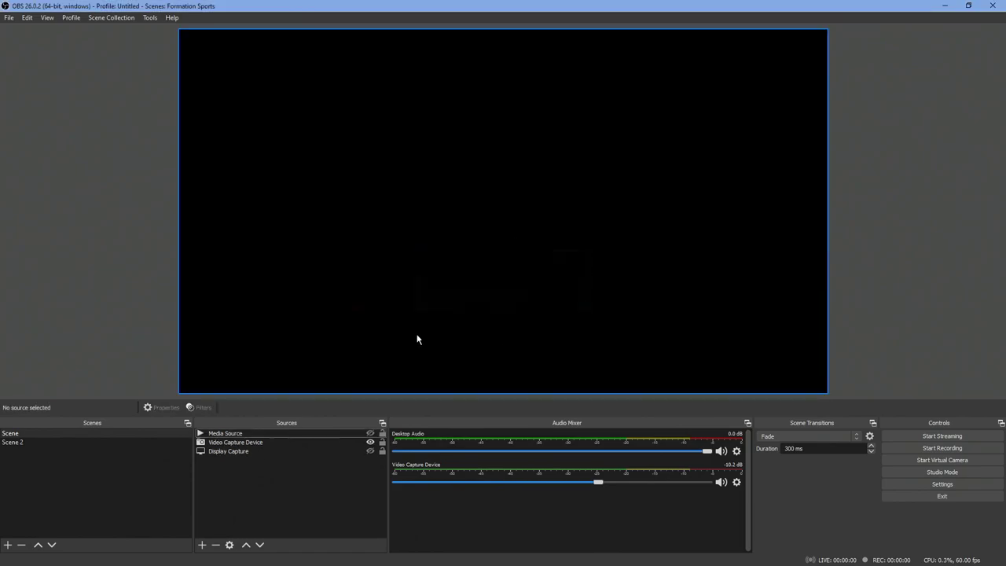
{"action": "left_click", "coordinate": [277, 432]}
{"action": "key", "text": "Delete"}
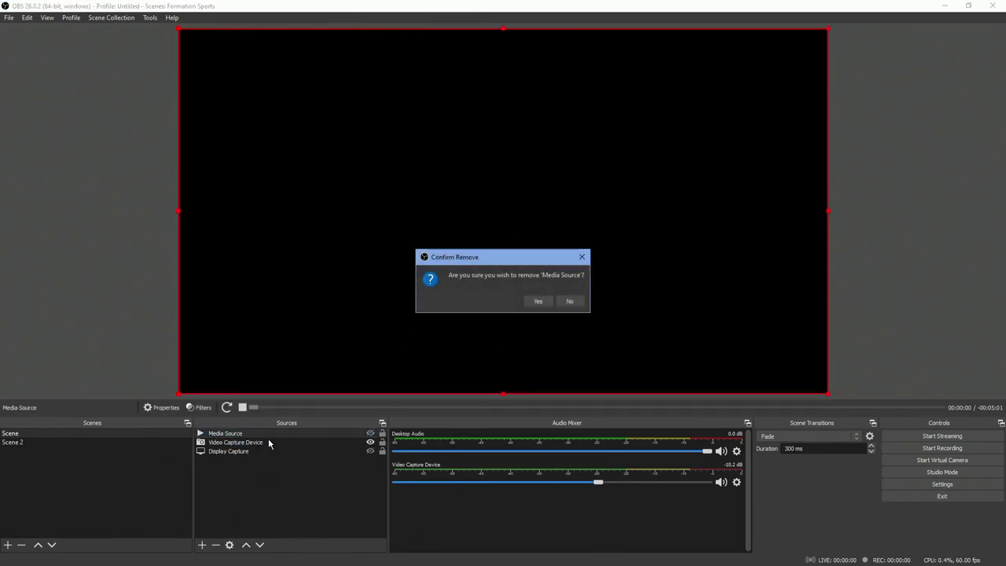
{"action": "key", "text": "Return"}
{"action": "left_click", "coordinate": [256, 435]}
{"action": "key", "text": "Delete"}
{"action": "key", "text": "Return"}
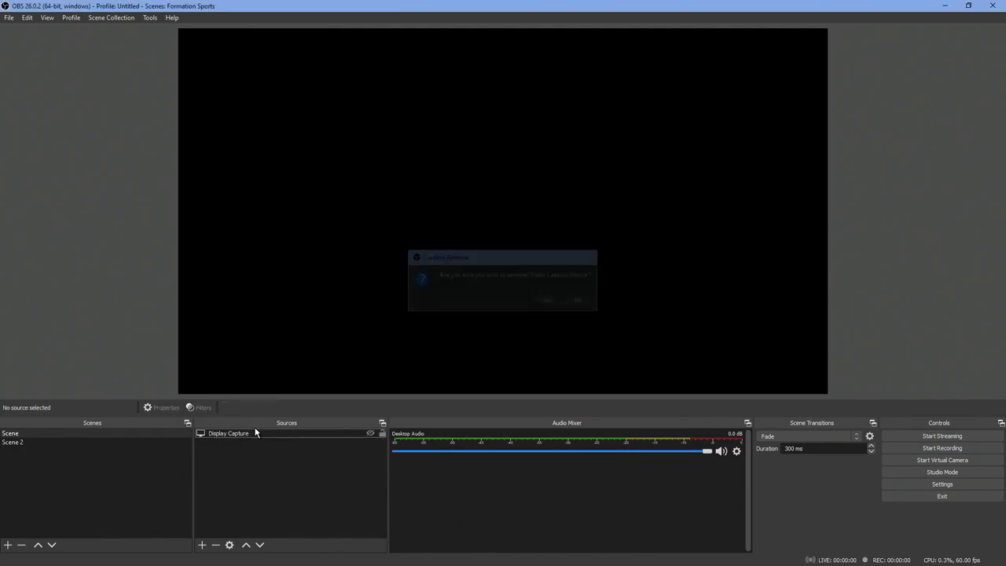
{"action": "left_click", "coordinate": [254, 433]}
{"action": "key", "text": "Delete"}
{"action": "key", "text": "Return"}
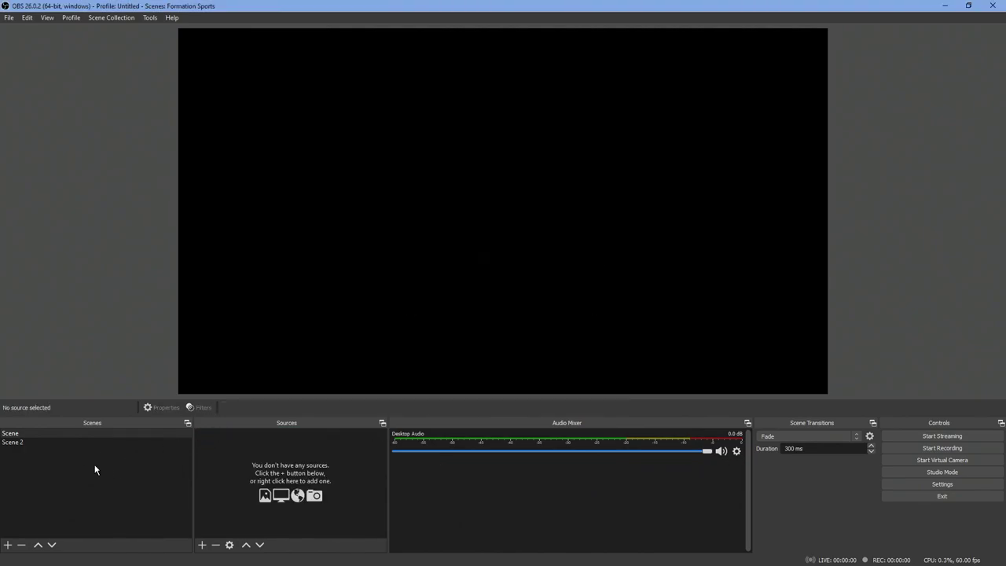
Step: Delete Scene 2 from the scene collection
{"action": "left_click", "coordinate": [24, 442]}
{"action": "key", "text": "Delete"}
{"action": "key", "text": "Return"}
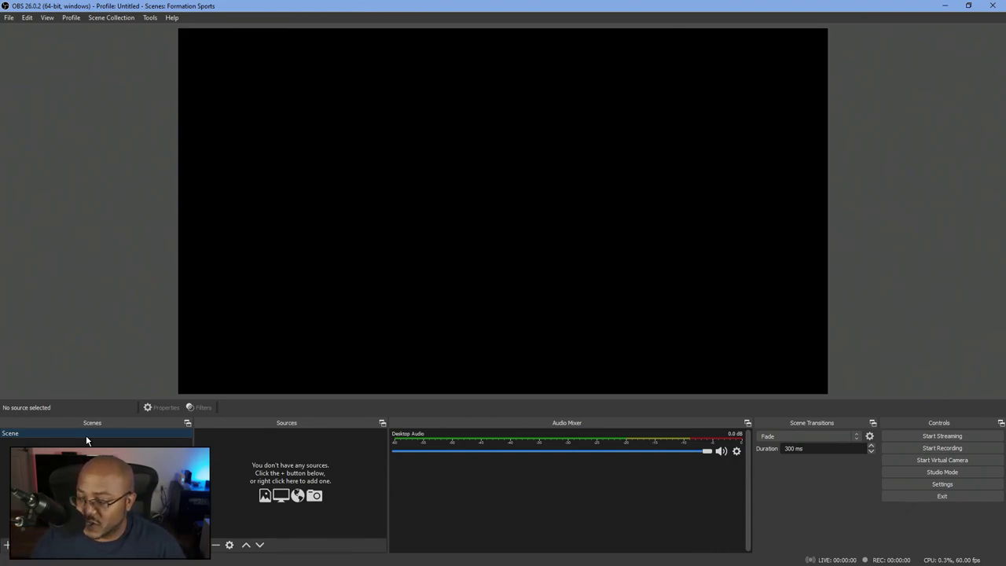
Step: Add a new NDI source named Score App to the scene
{"action": "left_click", "coordinate": [206, 546]}
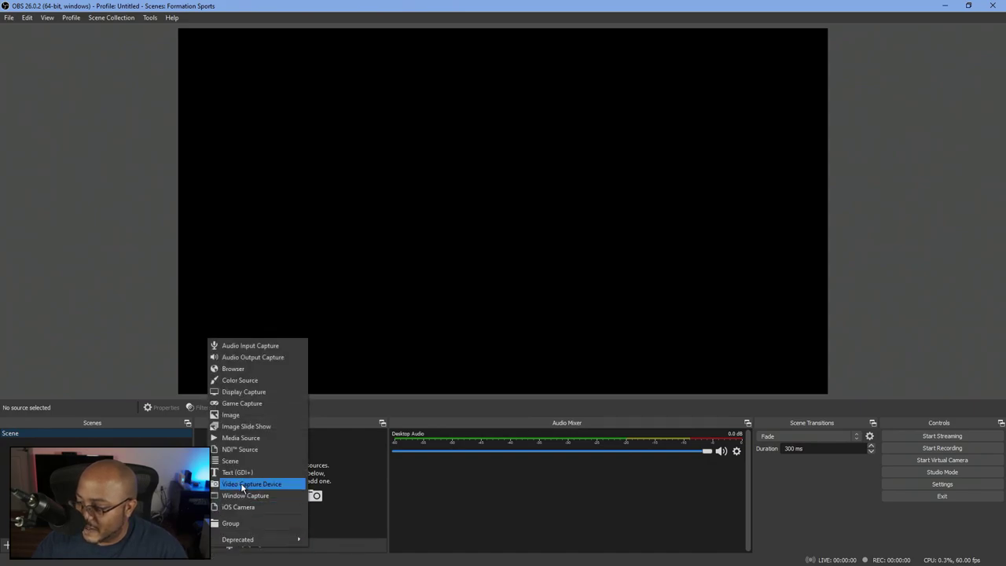
{"action": "left_click", "coordinate": [240, 449]}
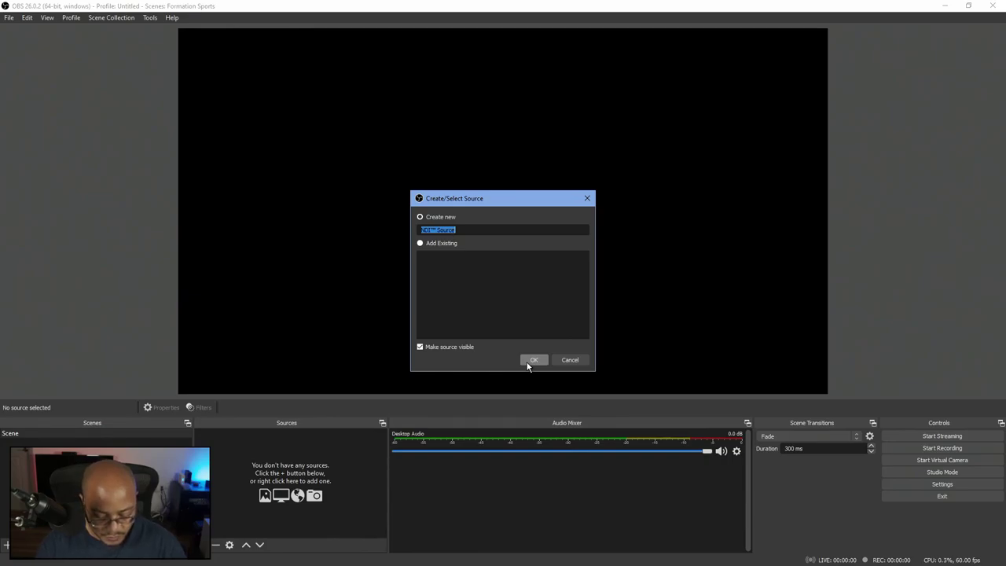
{"action": "type", "text": "sCORE"}
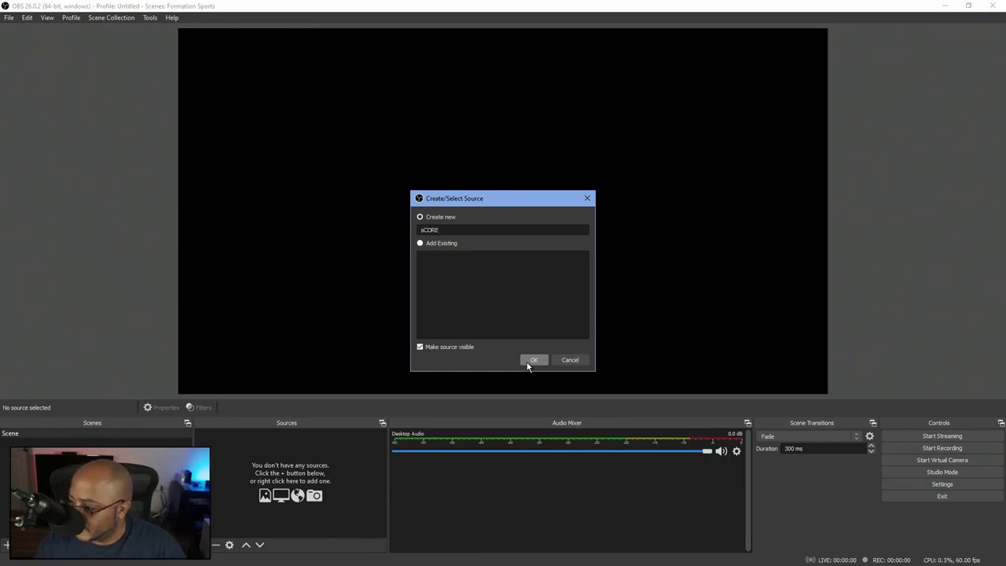
{"action": "key", "text": "BackSpace"}
{"action": "key", "text": "BackSpace"}
{"action": "key", "text": "BackSpace"}
{"action": "key", "text": "BackSpace"}
{"action": "key", "text": "BackSpace"}
{"action": "type", "text": "A"}
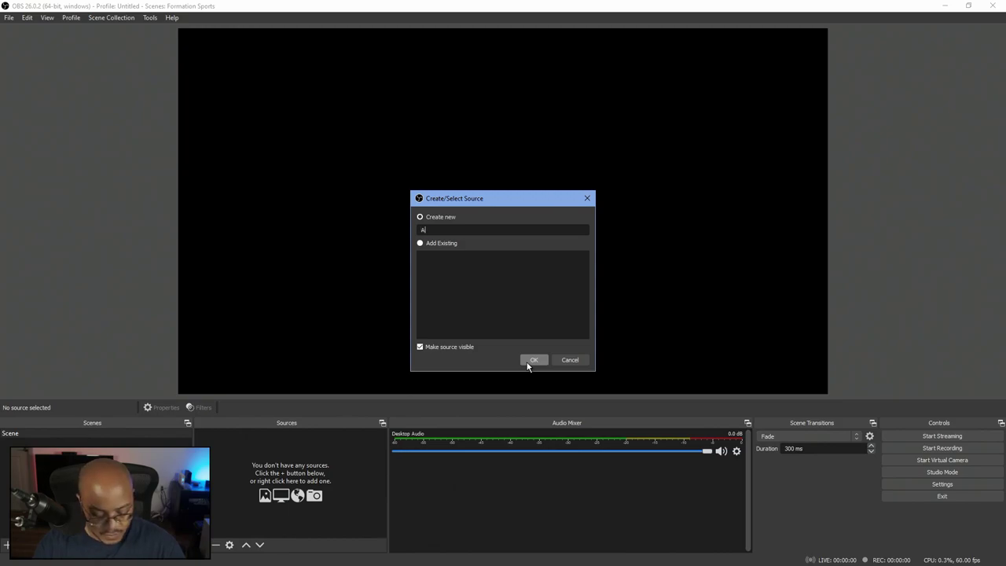
{"action": "type", "text": "cor"}
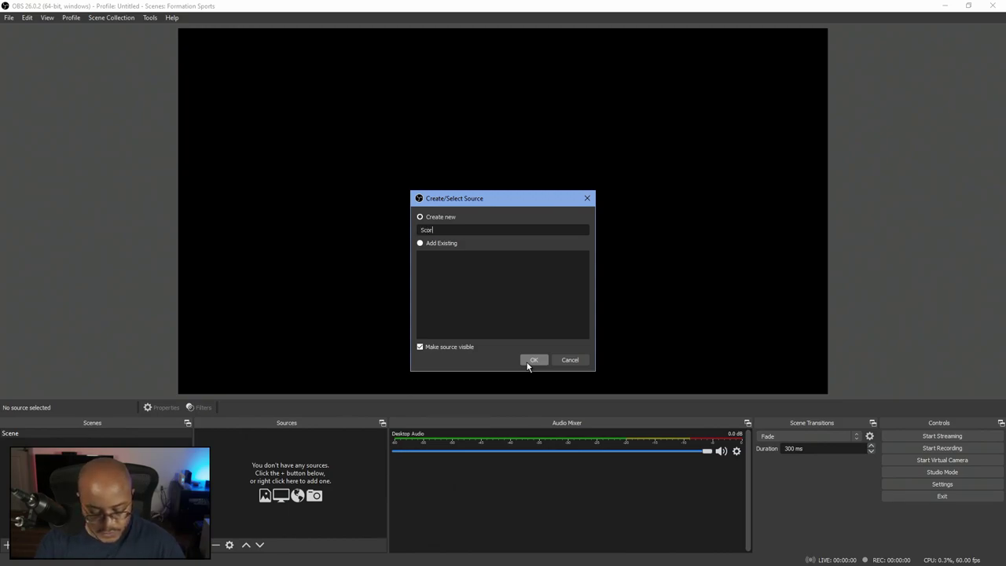
{"action": "type", "text": "e App"}
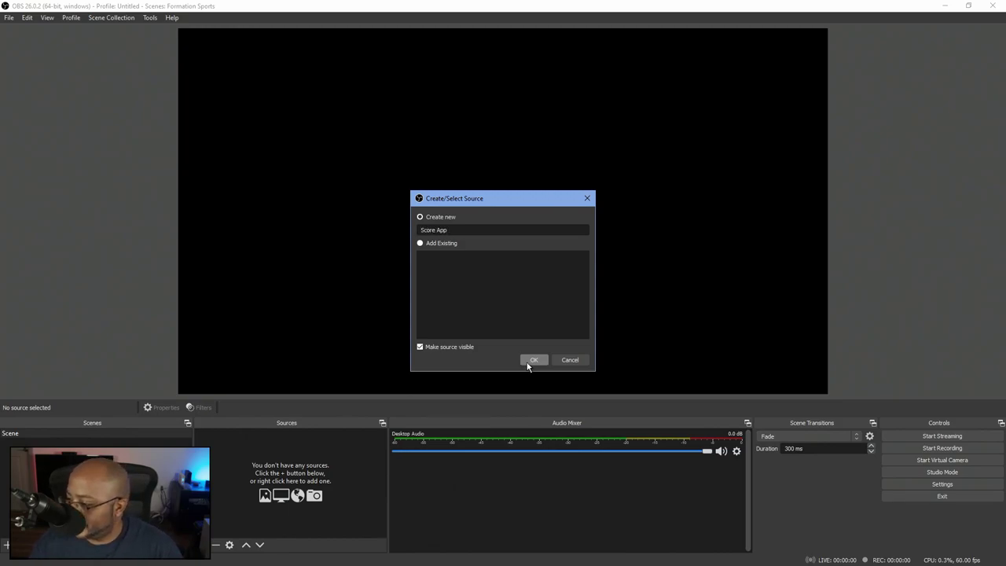
{"action": "left_click", "coordinate": [533, 360]}
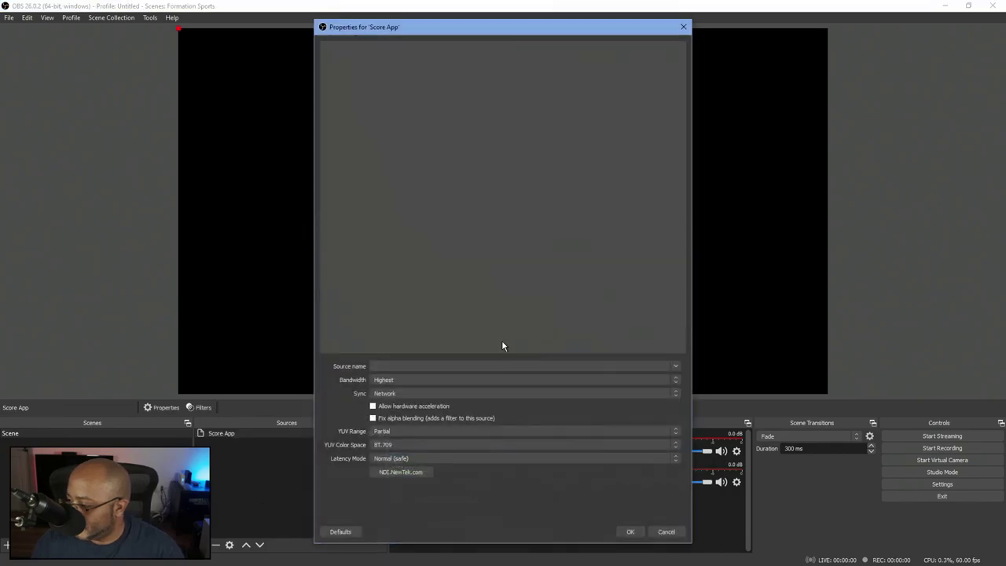
Step: Assign TECHNOBABBLE02 (Live Score) as the NDI feed for Score App and accept its properties
{"action": "left_click", "coordinate": [670, 367]}
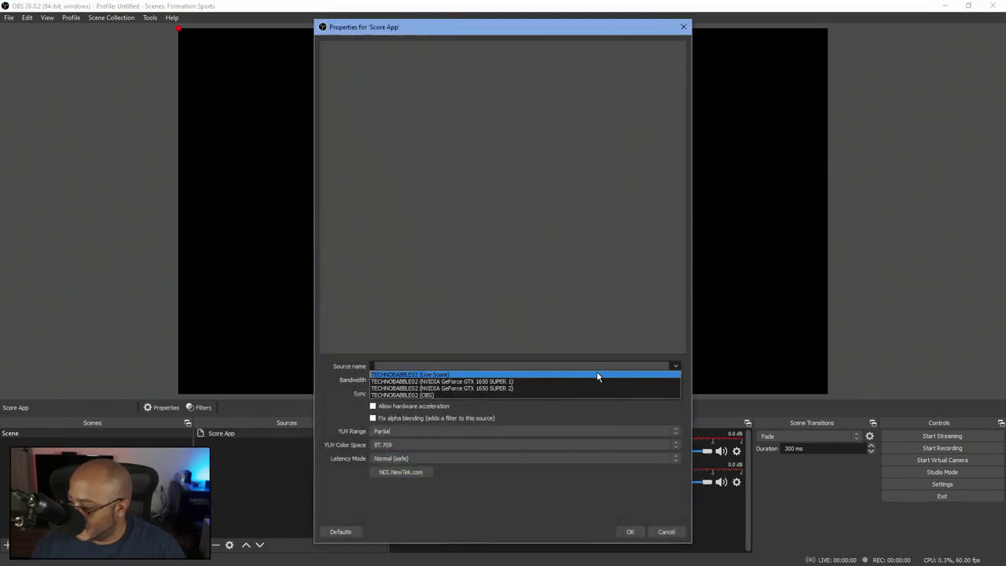
{"action": "left_click", "coordinate": [441, 374]}
{"action": "left_click", "coordinate": [632, 533]}
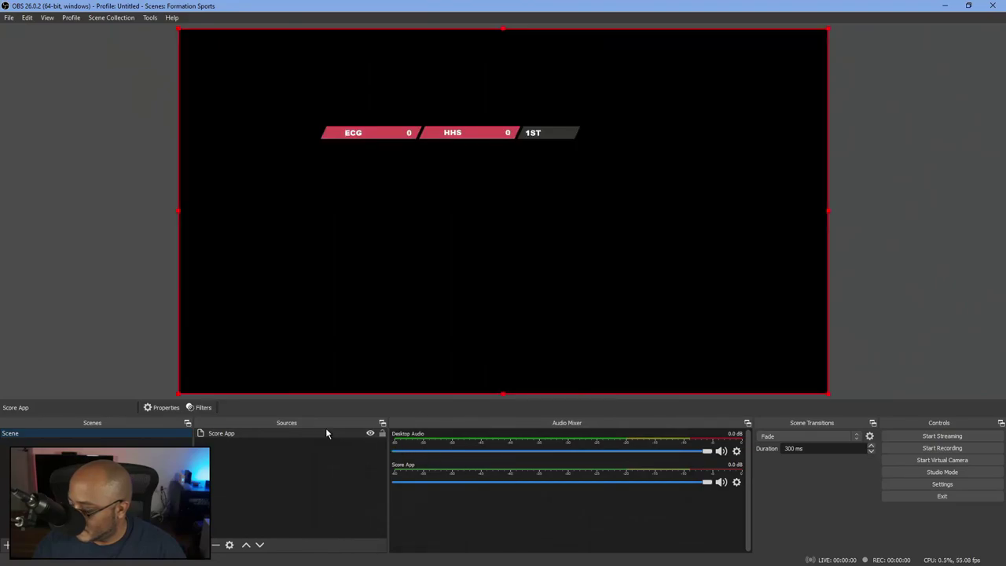
{"action": "mouse_move", "coordinate": [449, 260]}
{"action": "left_mouse_down"}
{"action": "mouse_move", "coordinate": [452, 297]}
{"action": "mouse_move", "coordinate": [448, 255]}
{"action": "left_mouse_up"}
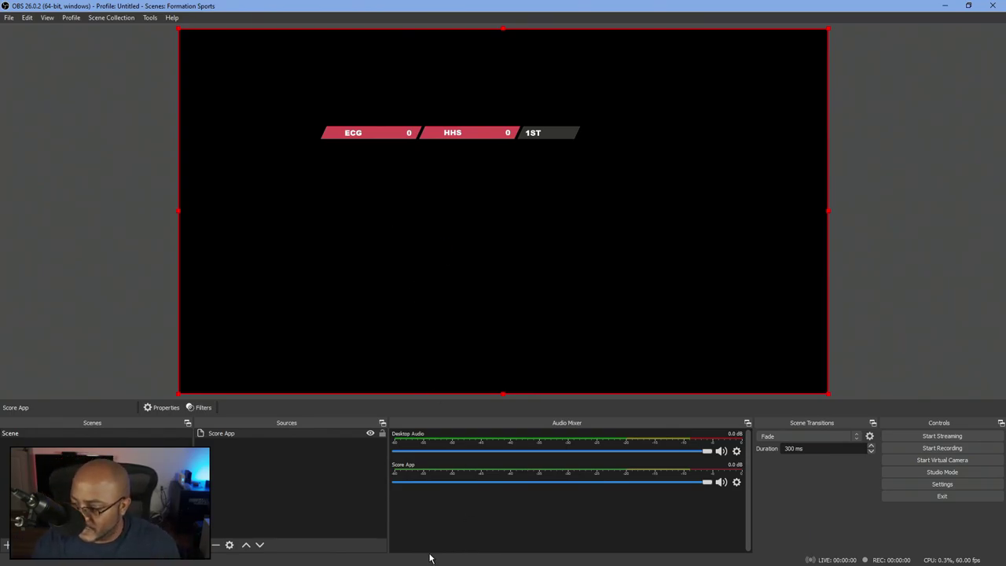
Step: Add a video capture source named webcam using the Logitech HD Webcam C270 and enlarge it to the full canvas height
{"action": "left_click", "coordinate": [243, 545]}
{"action": "left_click", "coordinate": [247, 483]}
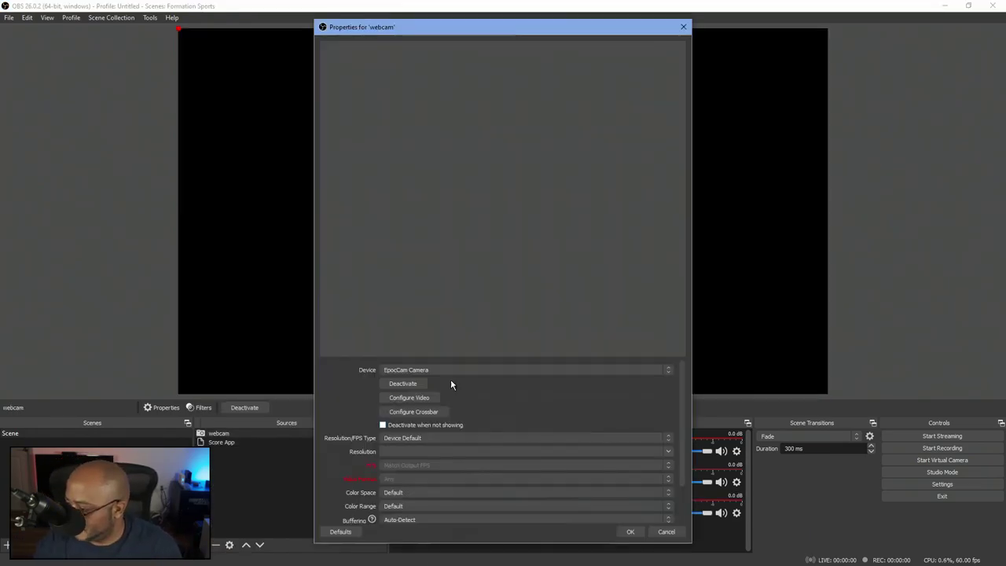
{"action": "left_click", "coordinate": [450, 380]}
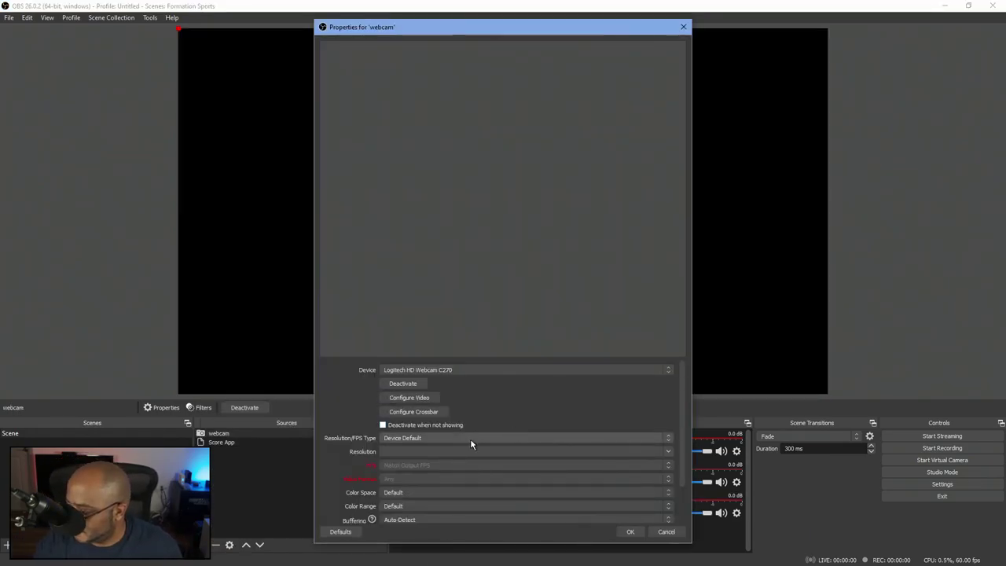
{"action": "left_click", "coordinate": [437, 439]}
{"action": "left_click", "coordinate": [435, 446]}
{"action": "left_click", "coordinate": [630, 531]}
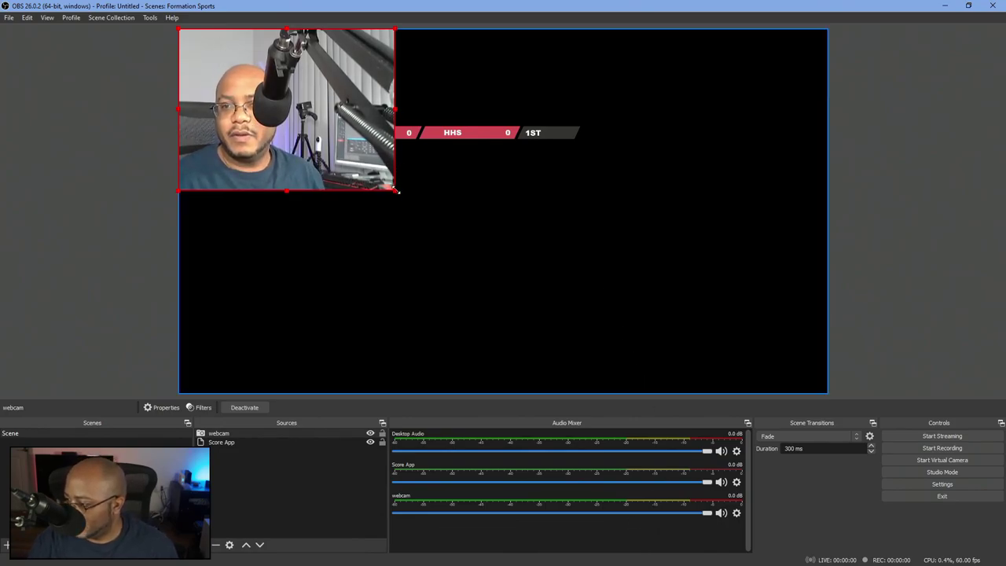
{"action": "left_click_drag", "start_coordinate": [396, 190], "coordinate": [665, 299]}
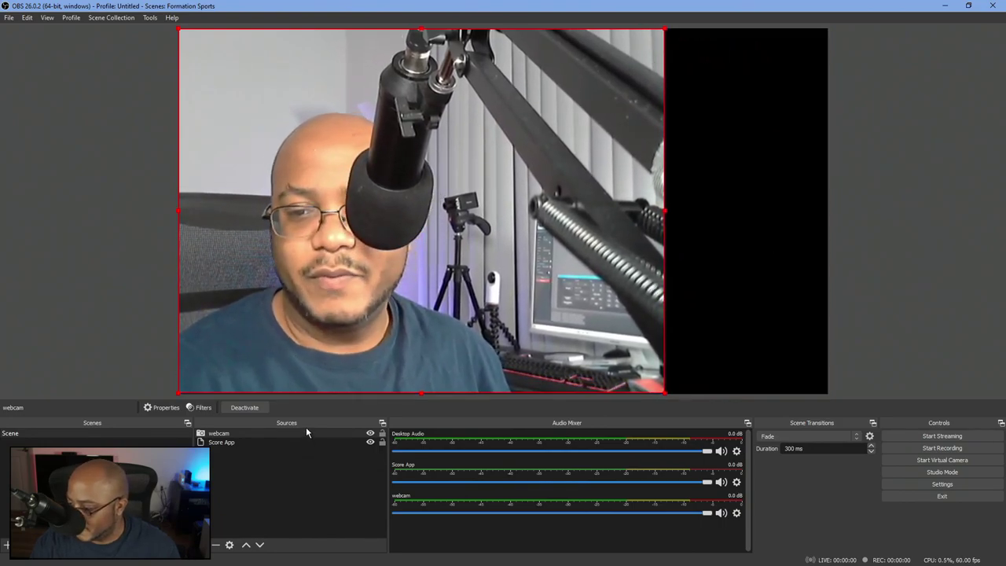
Step: Order the webcam beneath Score App and move the scoreboard overlay to the upper-right corner of the canvas
{"action": "left_click", "coordinate": [261, 546]}
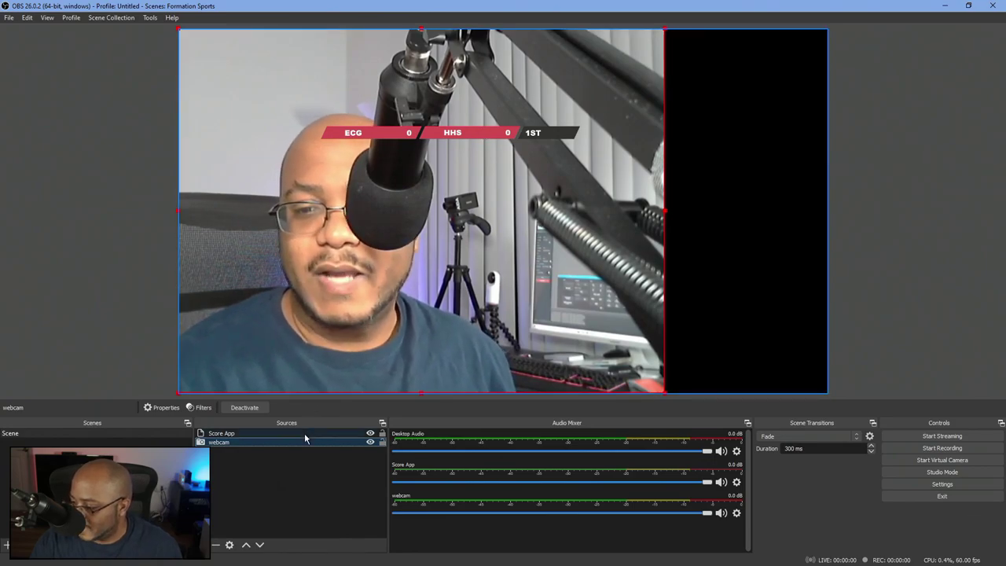
{"action": "left_click_drag", "start_coordinate": [453, 137], "coordinate": [659, 300]}
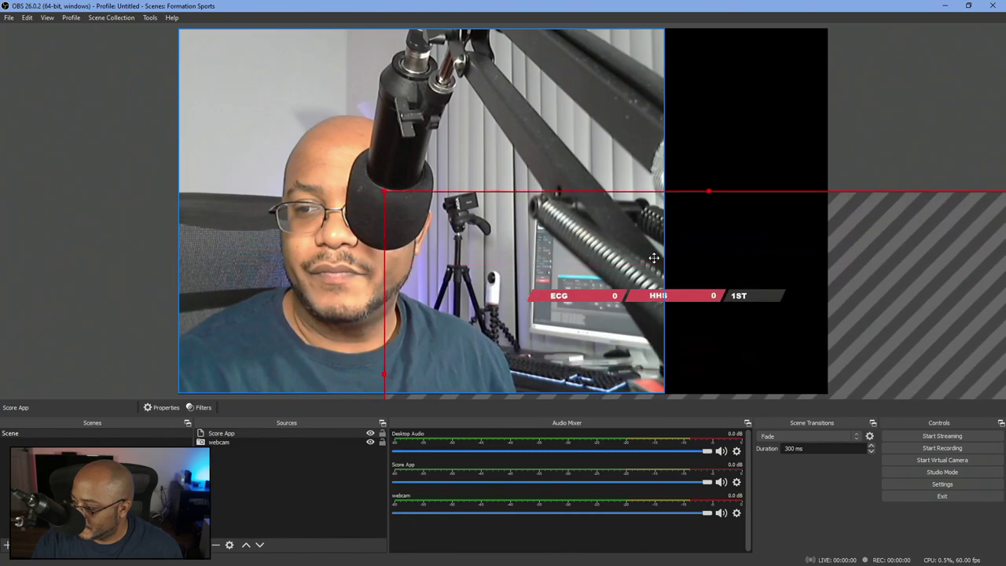
{"action": "left_click_drag", "start_coordinate": [654, 258], "coordinate": [689, 52]}
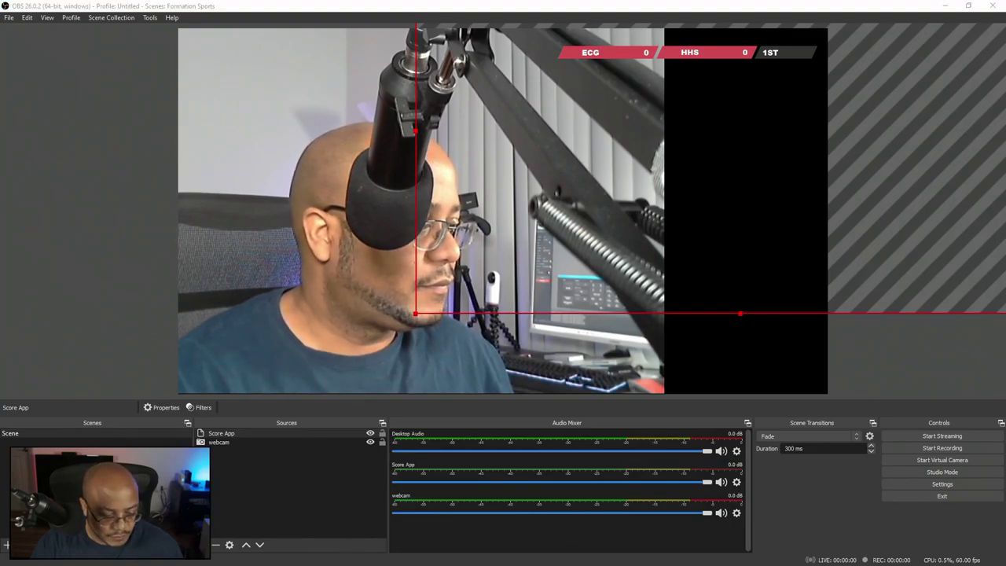
Step: Set the Live Score Football display zoom to 161 % and shift the enlarged scoreboard back into the canvas in OBS
{"action": "key", "text": "alt+Tab"}
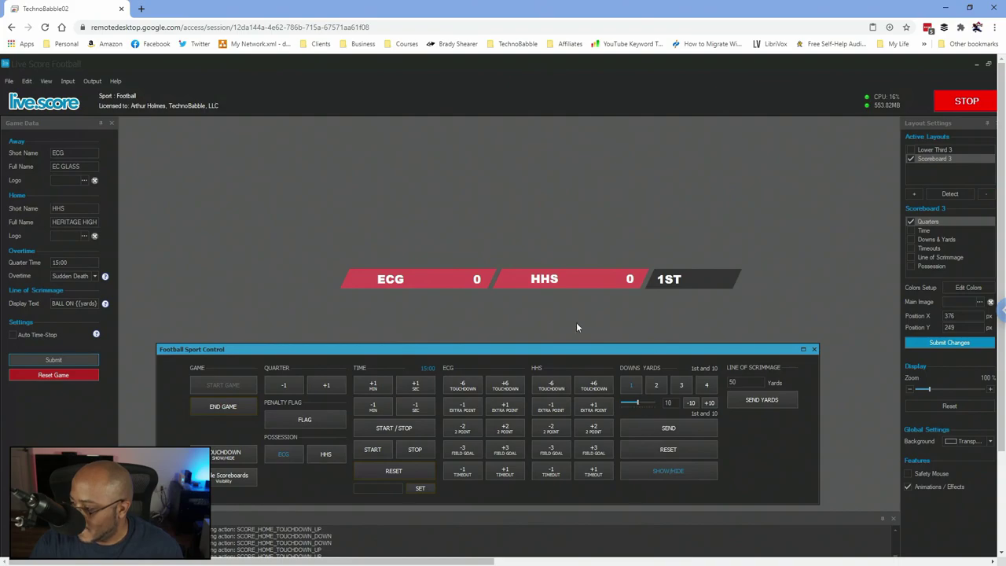
{"action": "left_click", "coordinate": [931, 389]}
{"action": "left_click_drag", "start_coordinate": [931, 389], "coordinate": [939, 392]}
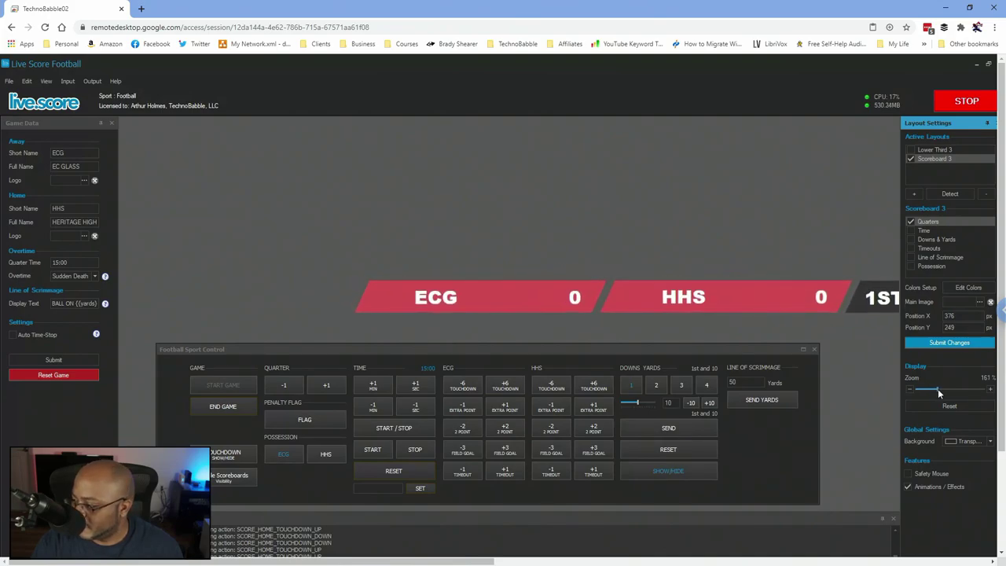
{"action": "left_click", "coordinate": [949, 8]}
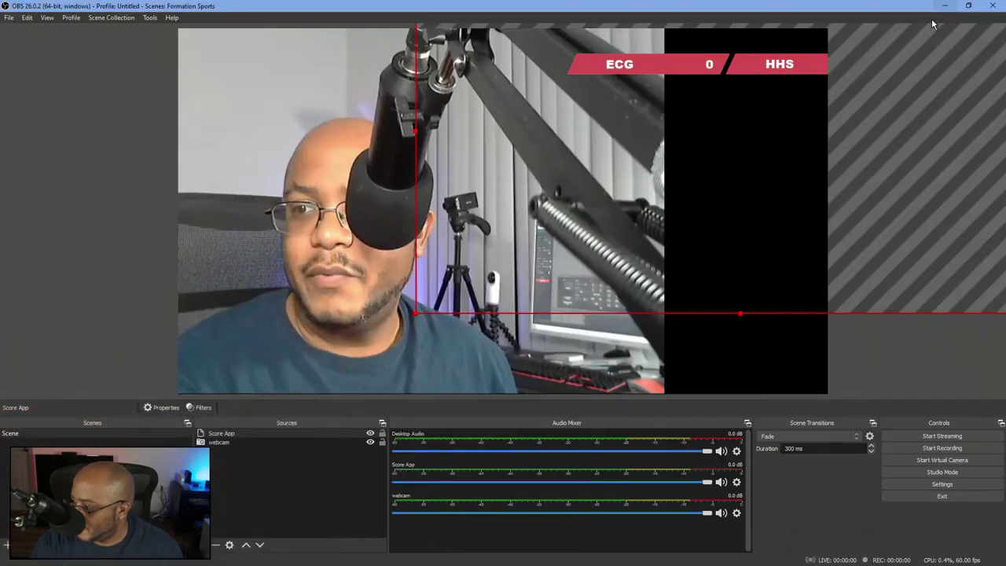
{"action": "left_click_drag", "start_coordinate": [753, 67], "coordinate": [633, 55]}
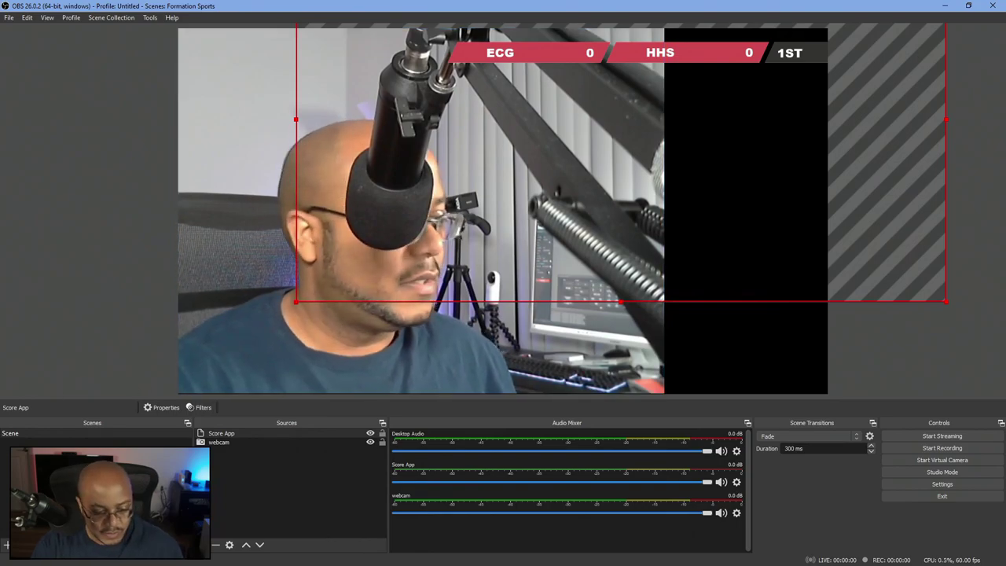
Step: Reset the display zoom in Live Score Football and return to OBS
{"action": "key", "text": "alt+Tab"}
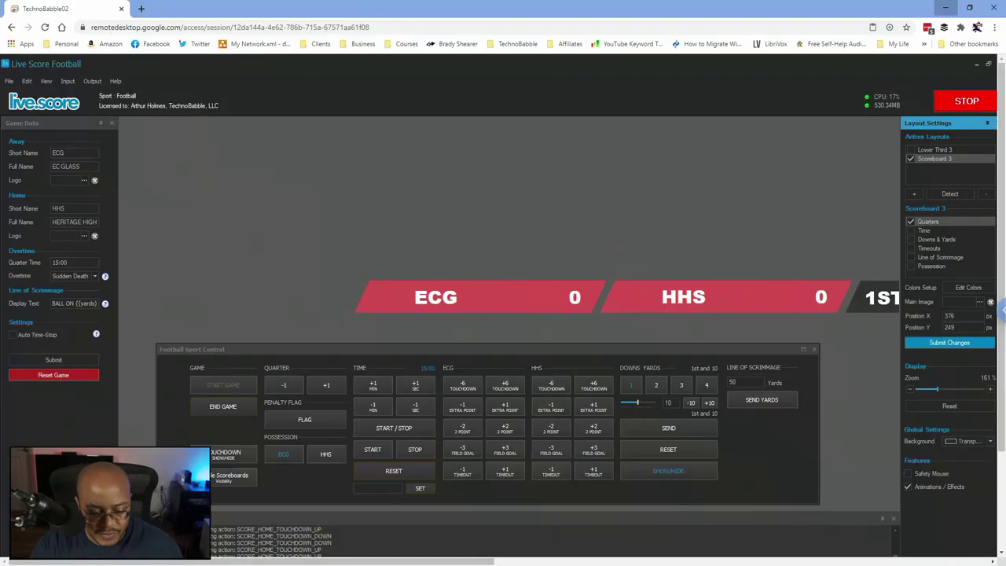
{"action": "left_click", "coordinate": [949, 407]}
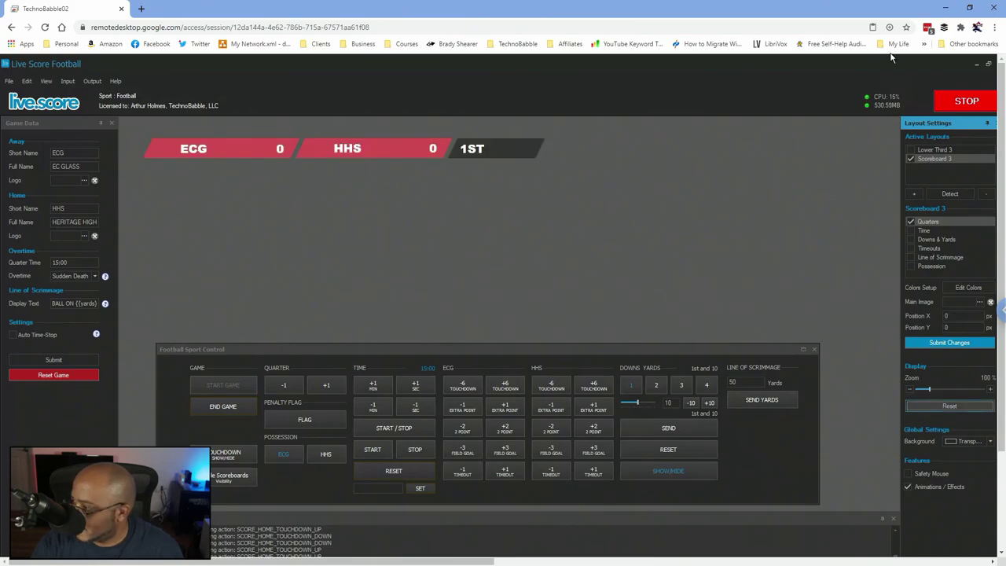
{"action": "left_click", "coordinate": [946, 8]}
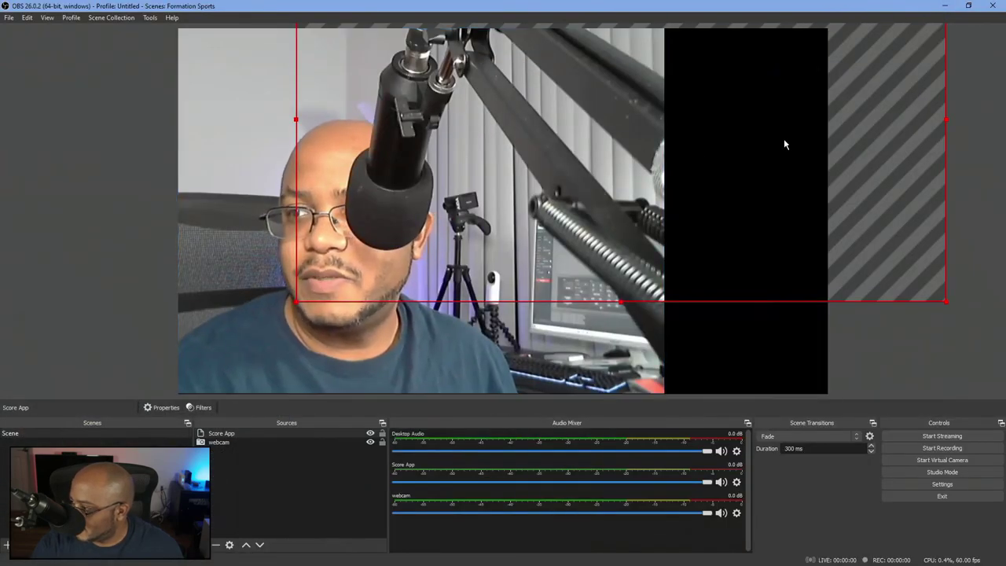
Step: Scale the Score App source up beyond the canvas size and position its scoreboard across the upper part of the webcam picture
{"action": "left_click_drag", "start_coordinate": [747, 227], "coordinate": [588, 223]}
{"action": "left_click_drag", "start_coordinate": [759, 387], "coordinate": [775, 241]}
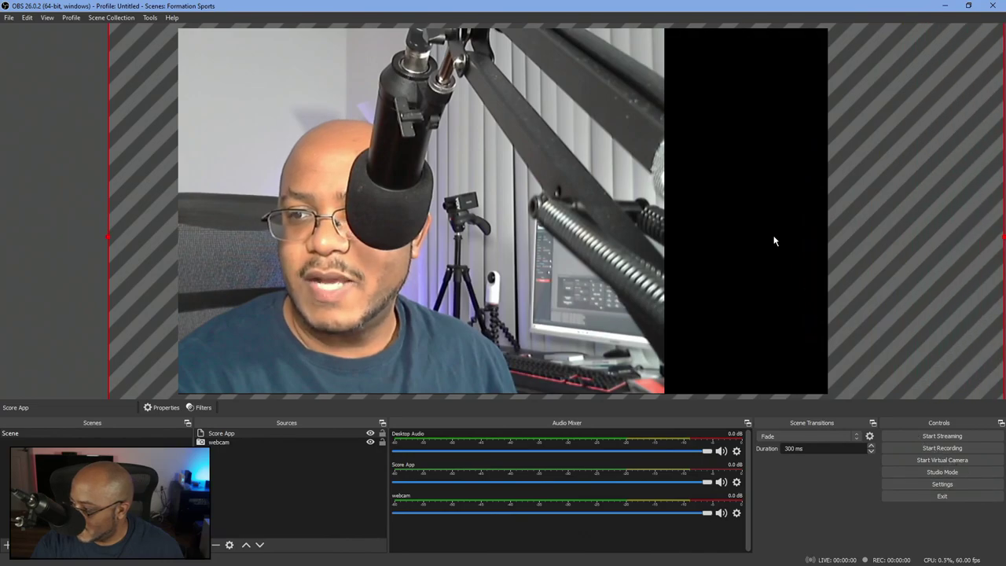
{"action": "left_click_drag", "start_coordinate": [710, 160], "coordinate": [829, 223]}
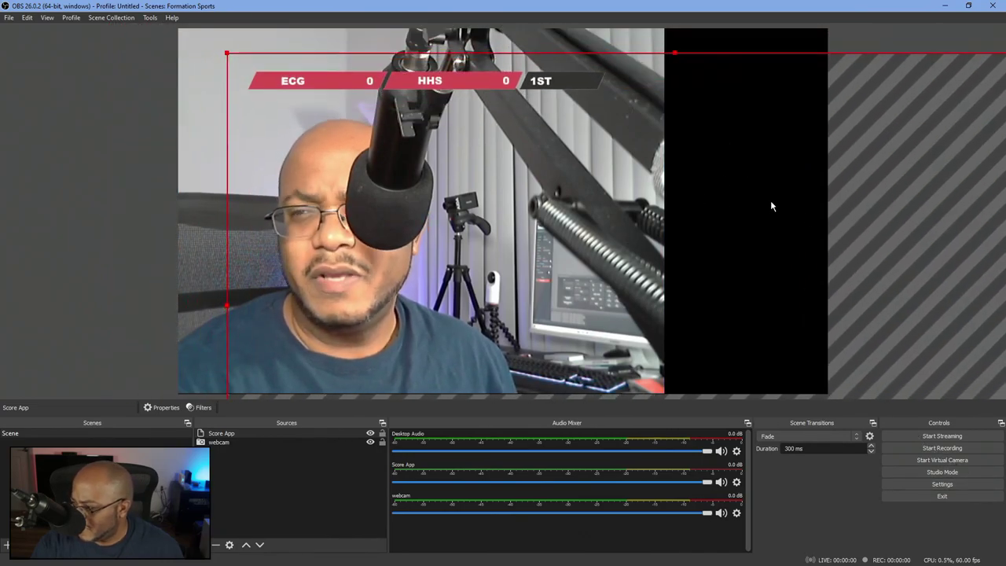
Step: Move the Score App overlay to the upper-right corner of the canvas and hide the source
{"action": "left_click_drag", "start_coordinate": [772, 206], "coordinate": [955, 175]}
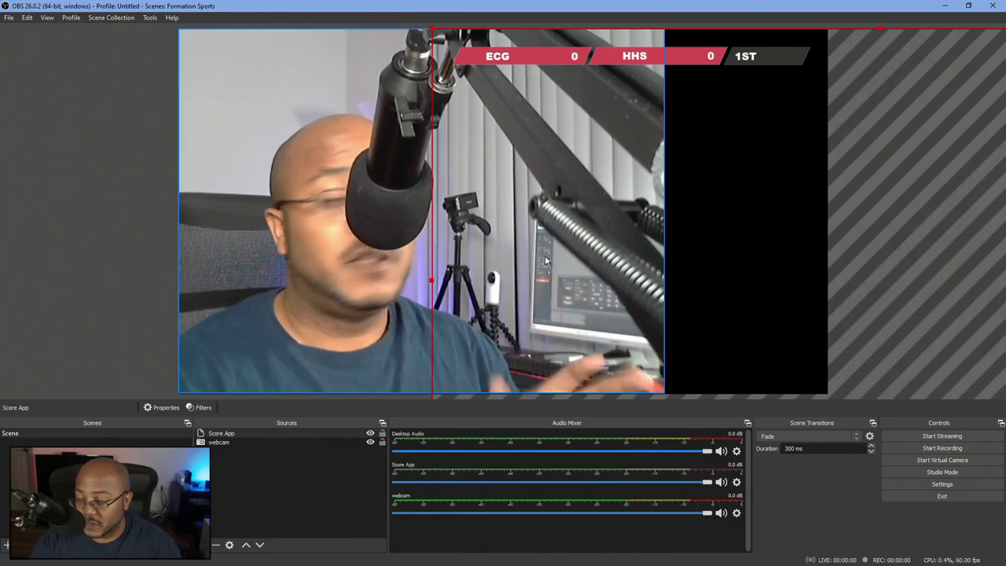
{"action": "left_click", "coordinate": [370, 435]}
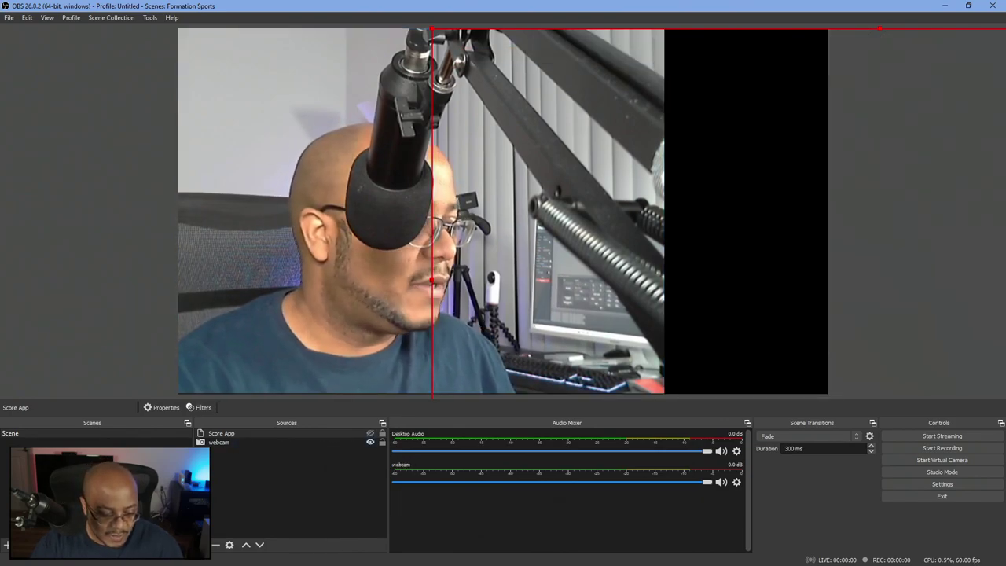
Step: Switch to the remote Live Score Football session in full screen and enable Image Output
{"action": "key", "text": "alt+Tab"}
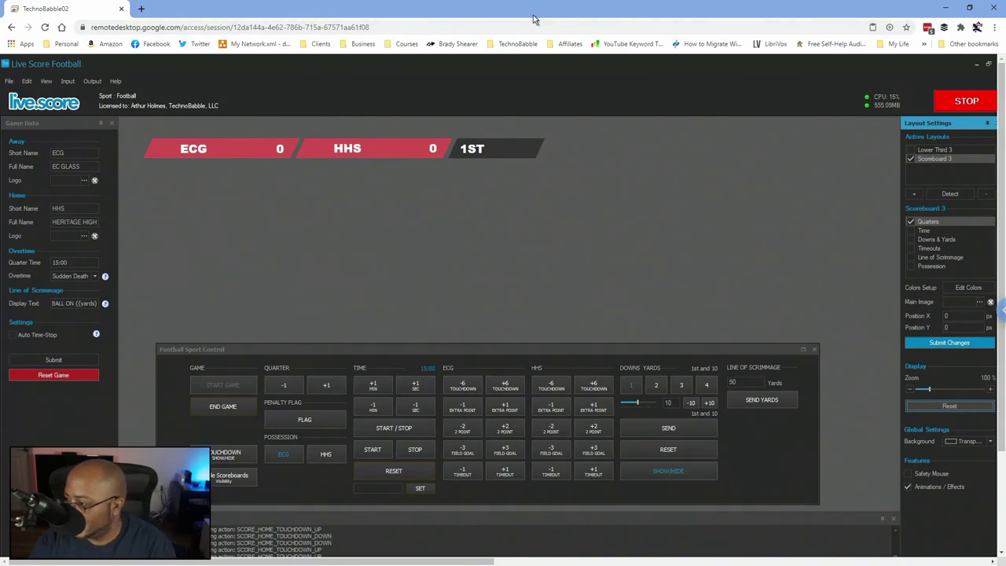
{"action": "left_click", "coordinate": [1002, 307]}
{"action": "left_click", "coordinate": [854, 134]}
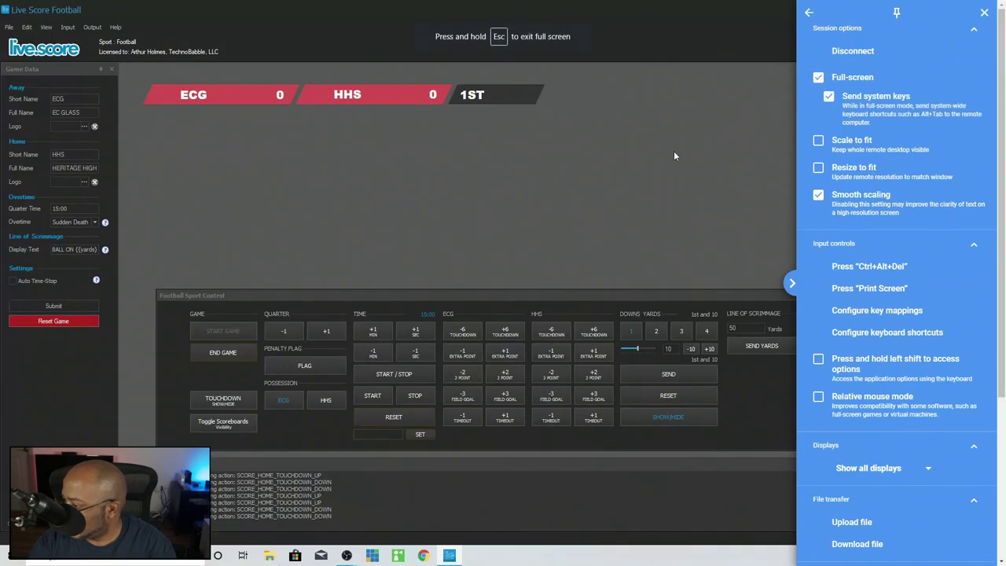
{"action": "left_click", "coordinate": [680, 31]}
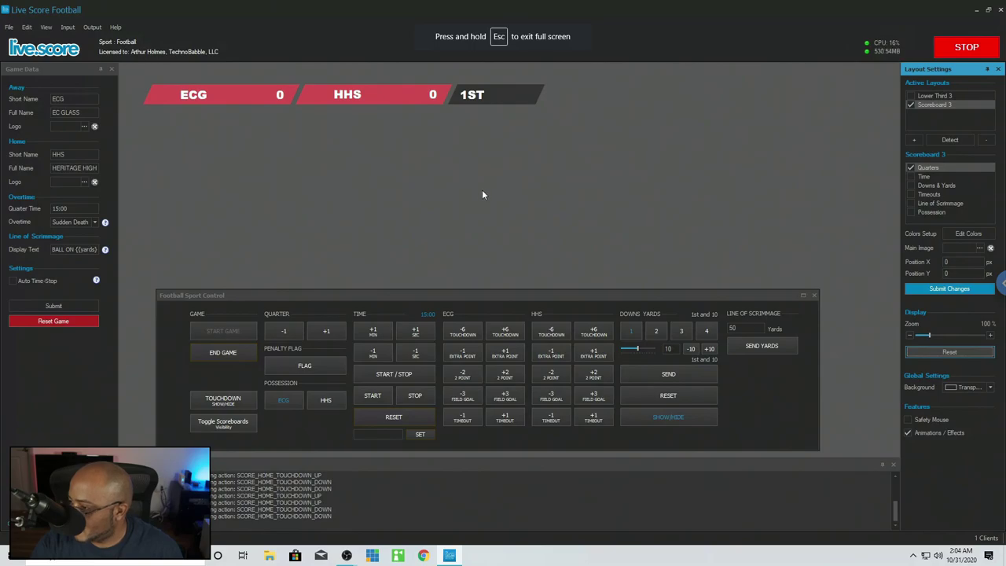
{"action": "left_click", "coordinate": [90, 28]}
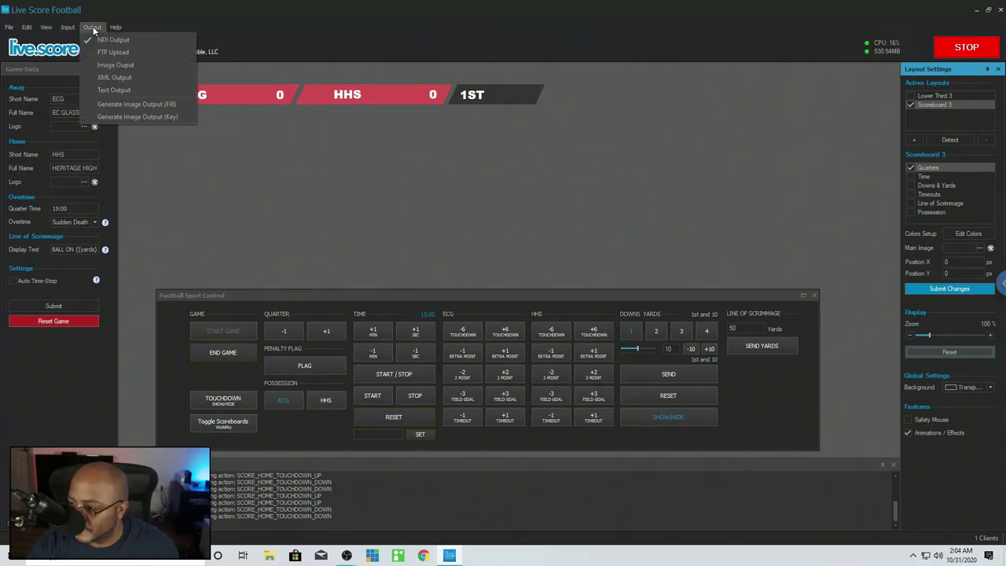
{"action": "left_click", "coordinate": [104, 66]}
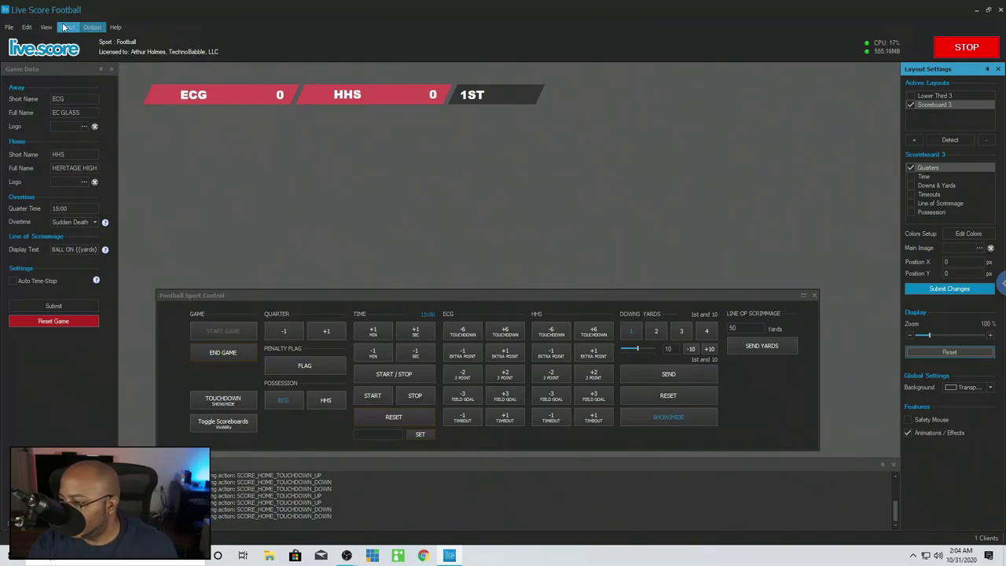
Step: Set the image output path in the Output Rendering settings to the Desktop folder and save the settings
{"action": "left_click", "coordinate": [27, 27]}
{"action": "left_click", "coordinate": [40, 40]}
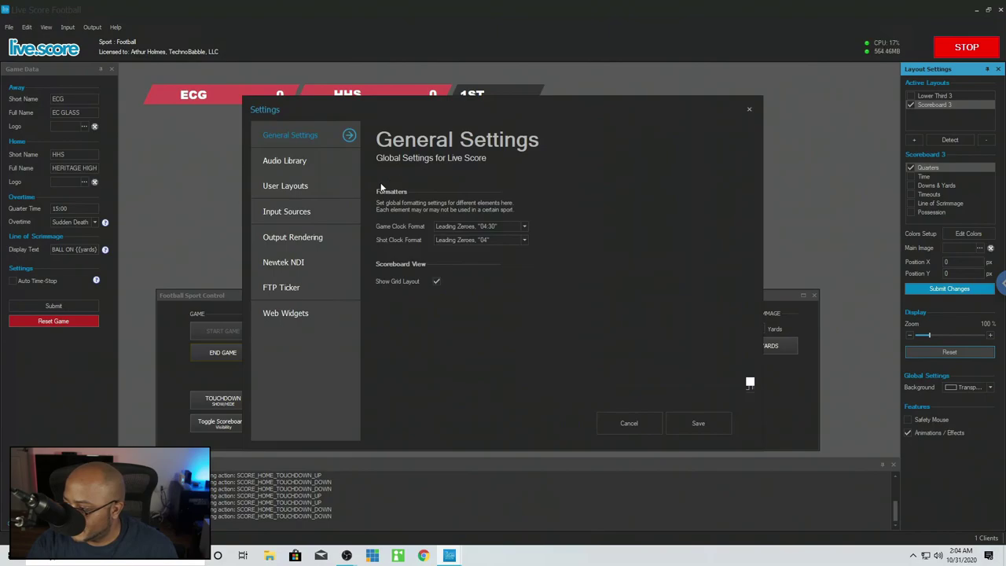
{"action": "left_click", "coordinate": [296, 237]}
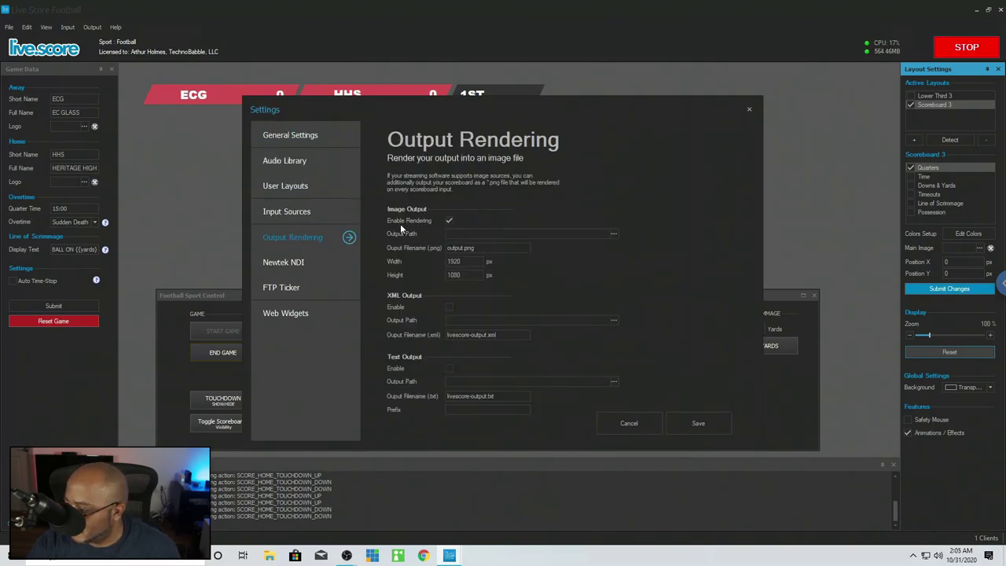
{"action": "left_click", "coordinate": [614, 234]}
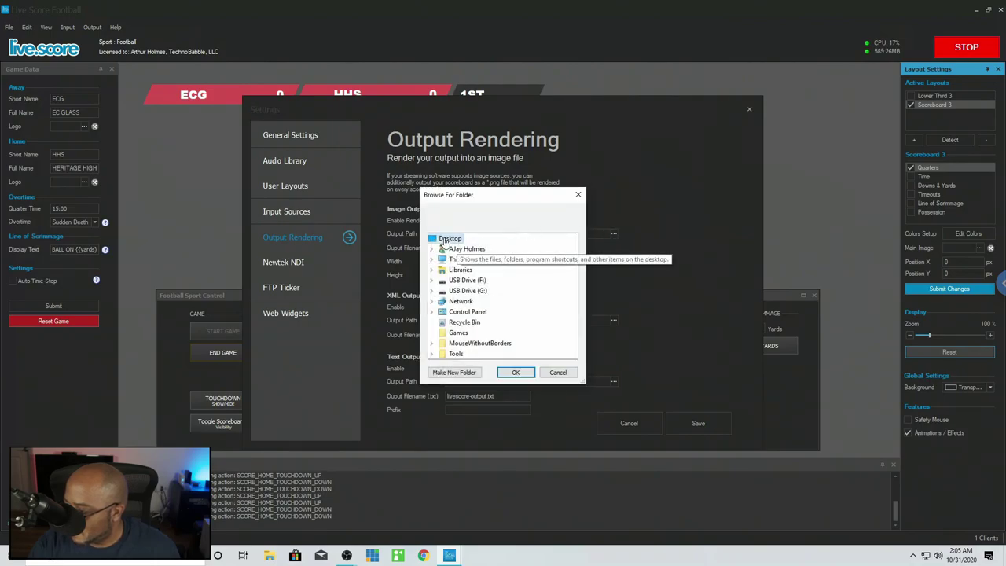
{"action": "left_click", "coordinate": [527, 372]}
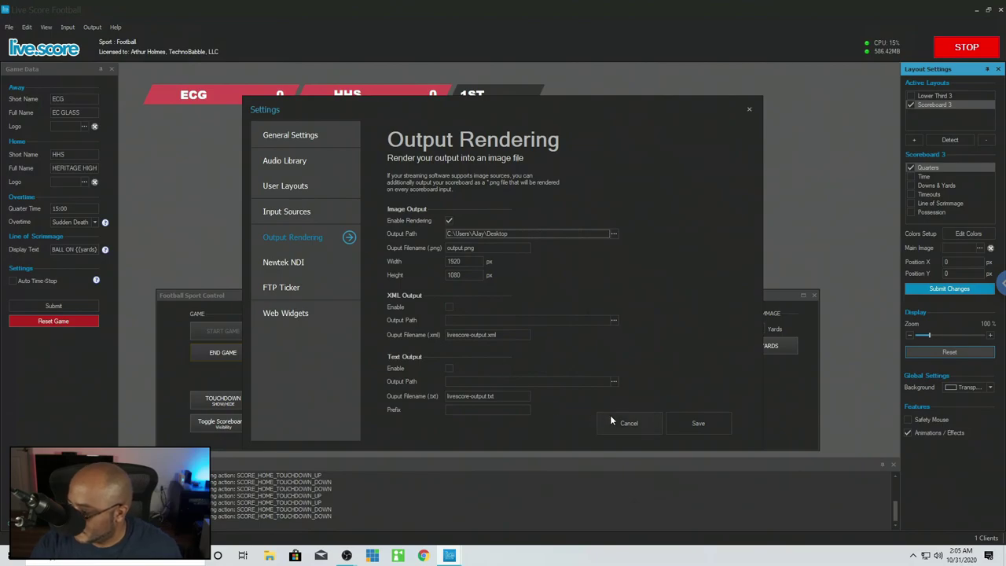
{"action": "left_click", "coordinate": [694, 426]}
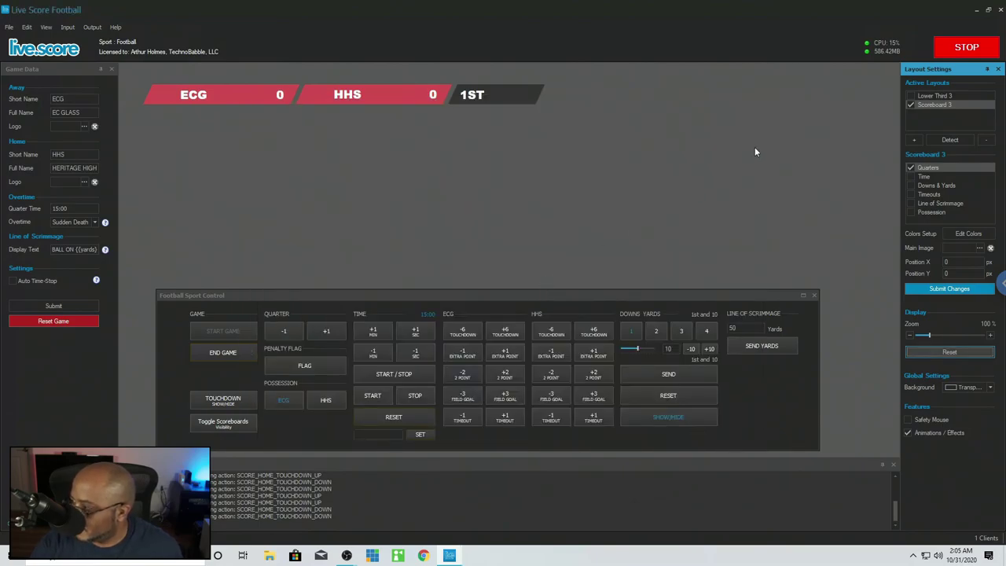
Step: Leave the full-screen remote session, return to OBS and create a new Image source with the default name
{"action": "left_click", "coordinate": [503, 36]}
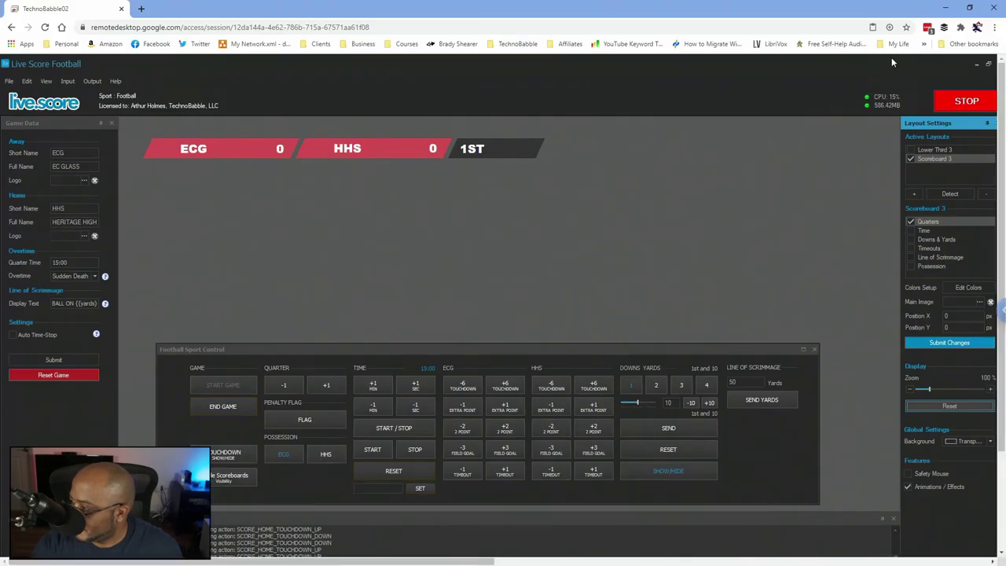
{"action": "left_click", "coordinate": [947, 10]}
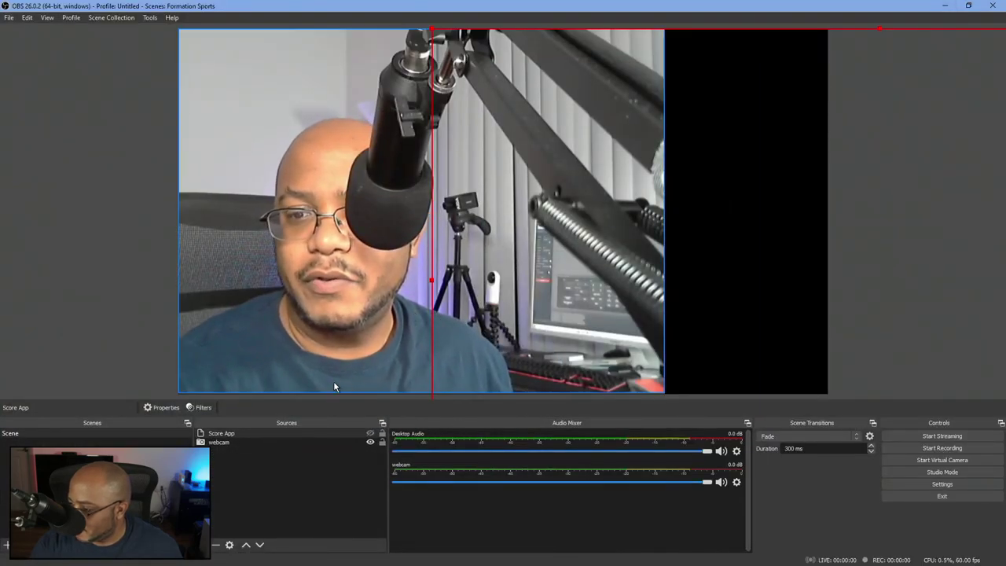
{"action": "left_click", "coordinate": [204, 544]}
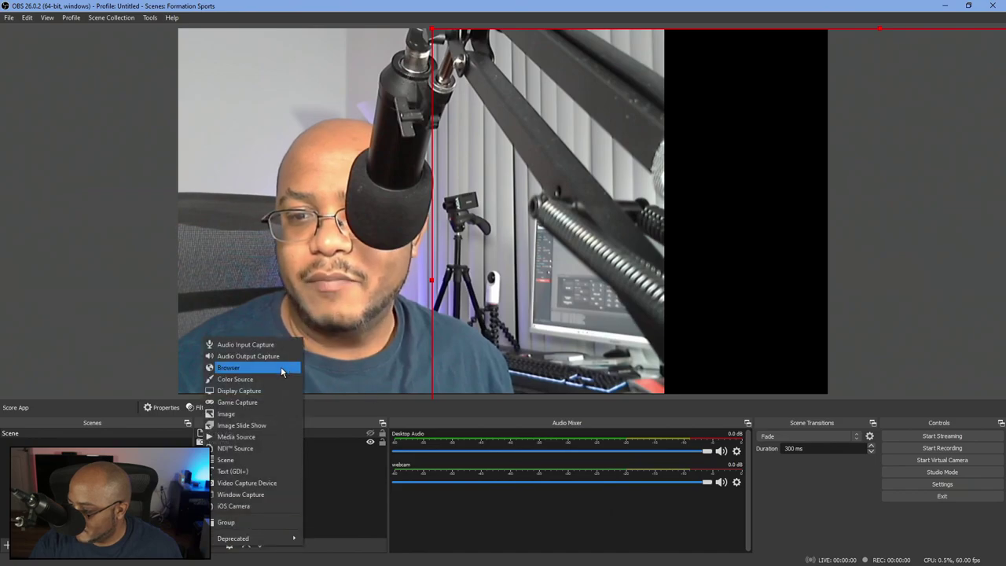
{"action": "left_click", "coordinate": [243, 414]}
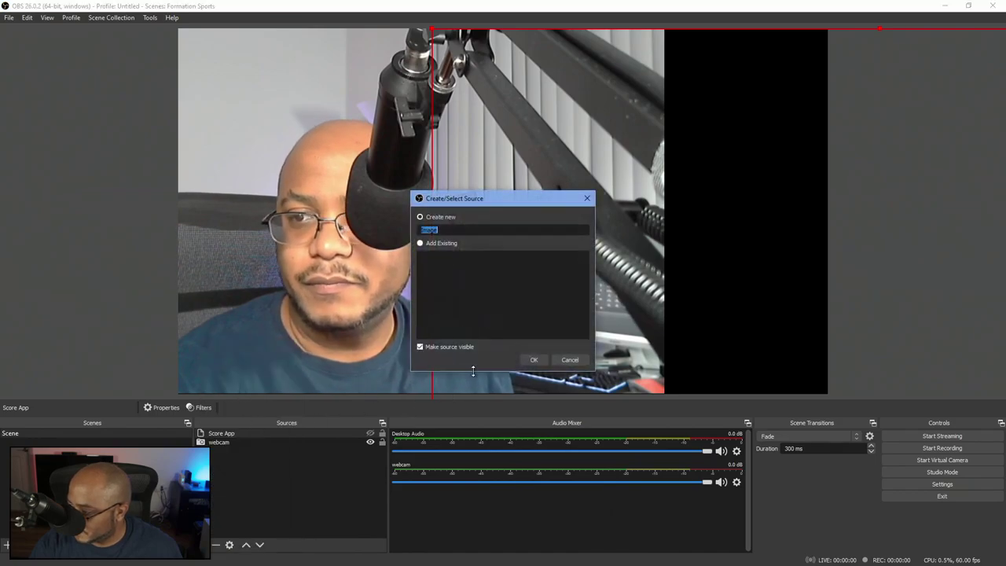
{"action": "left_click", "coordinate": [534, 359]}
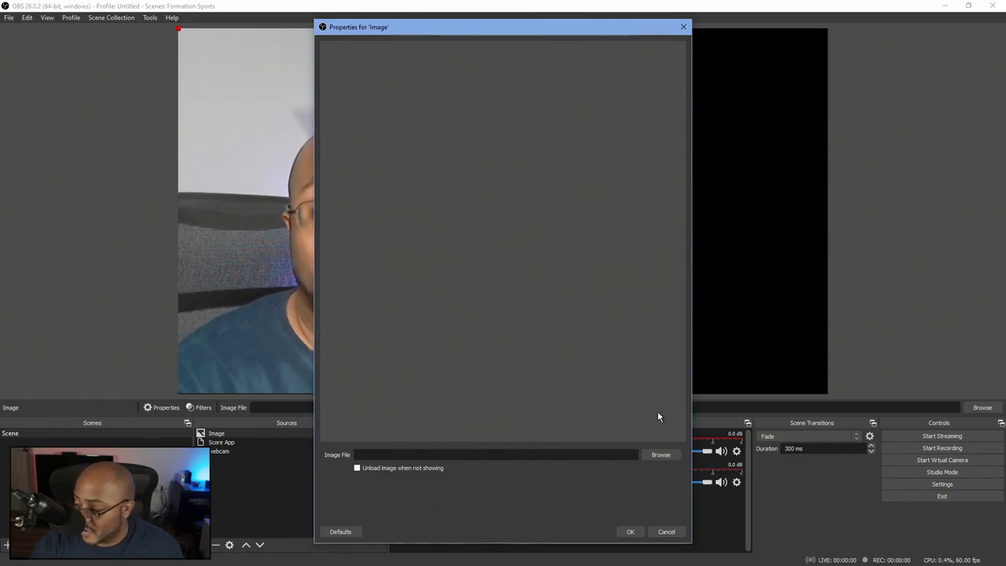
Step: Try to load output.png from the Desktop as the Image source's file, and cancel the source
{"action": "left_click", "coordinate": [661, 455]}
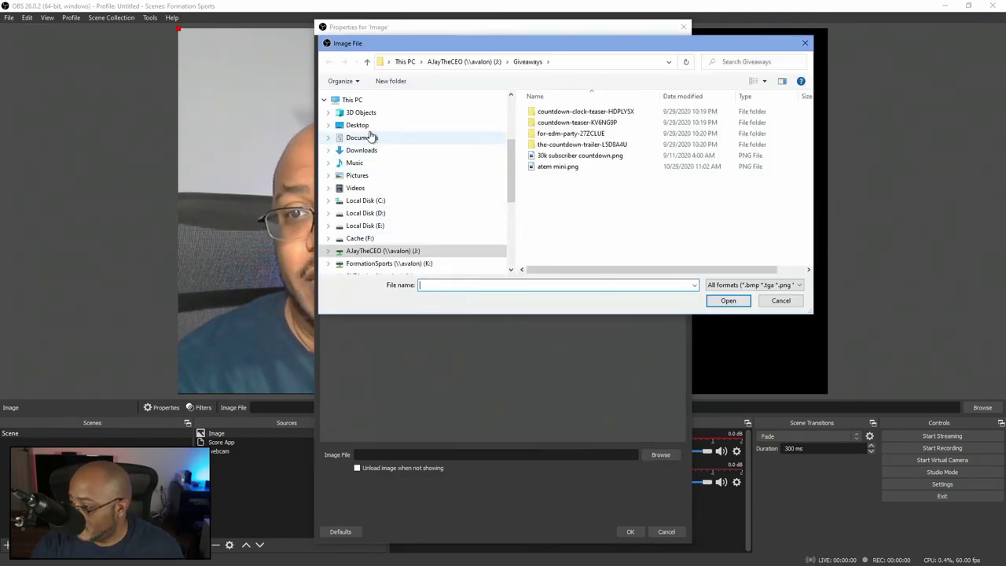
{"action": "left_click", "coordinate": [357, 126]}
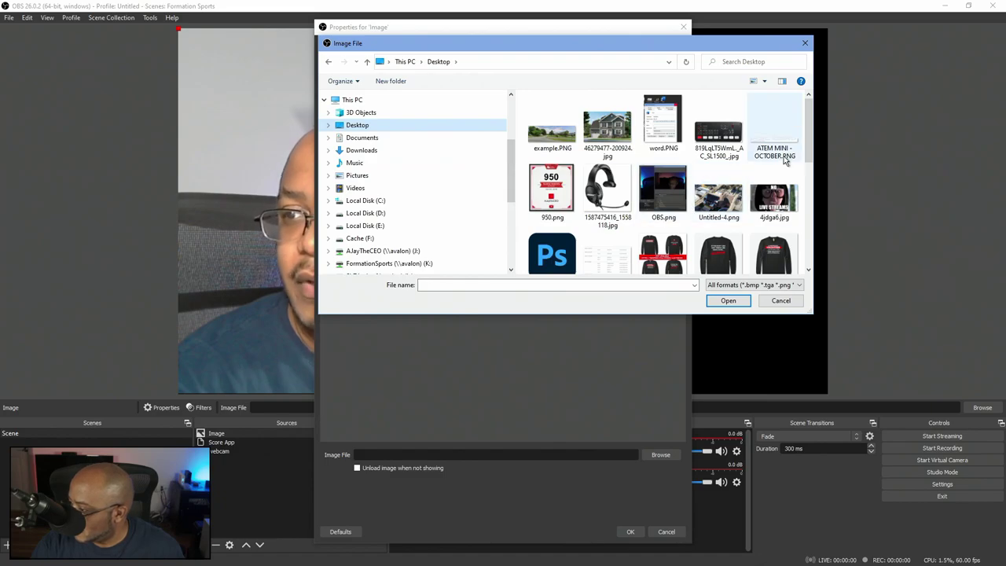
{"action": "left_click", "coordinate": [566, 285]}
{"action": "type", "text": "outp"}
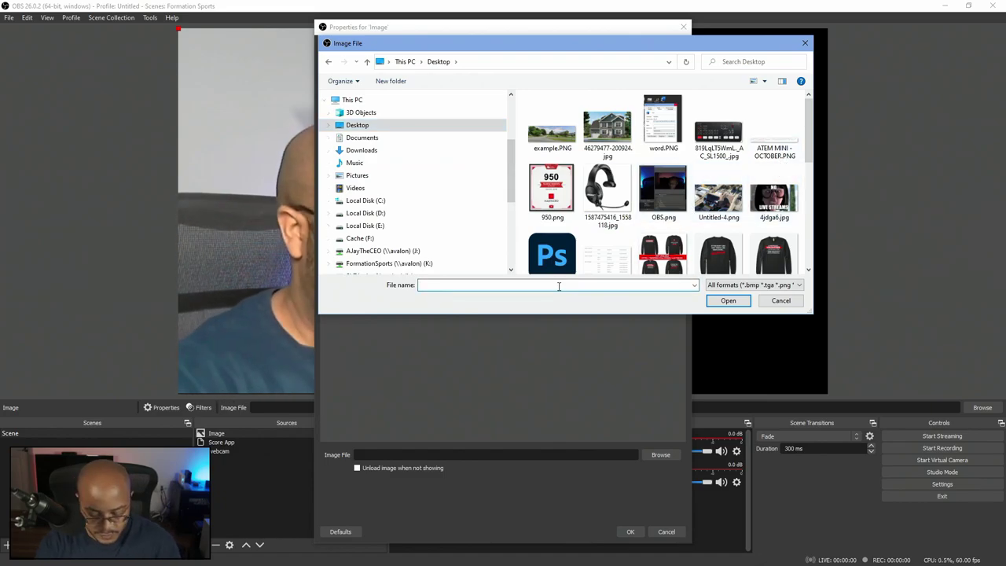
{"action": "type", "text": "ut"}
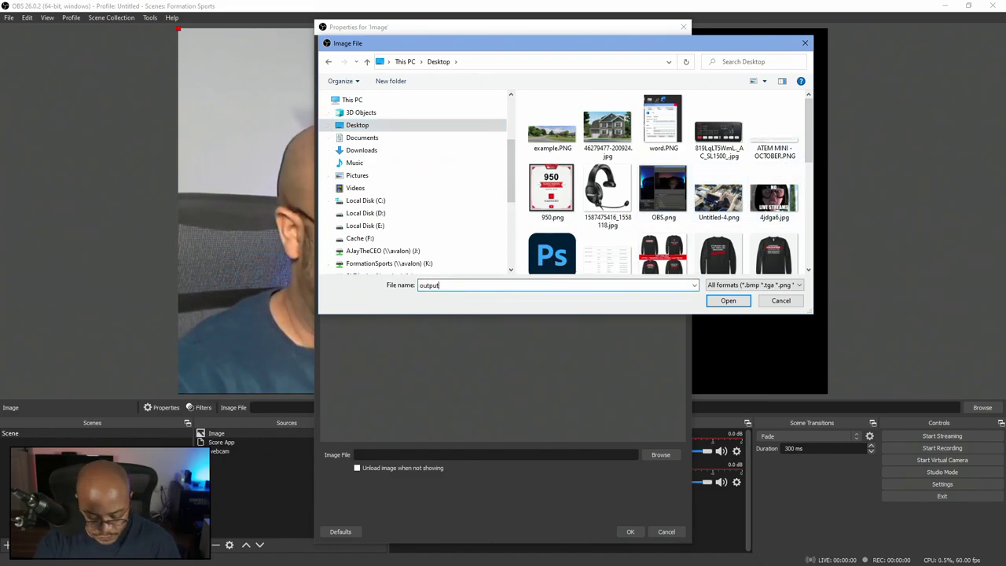
{"action": "type", "text": ".png"}
{"action": "key", "text": "Return"}
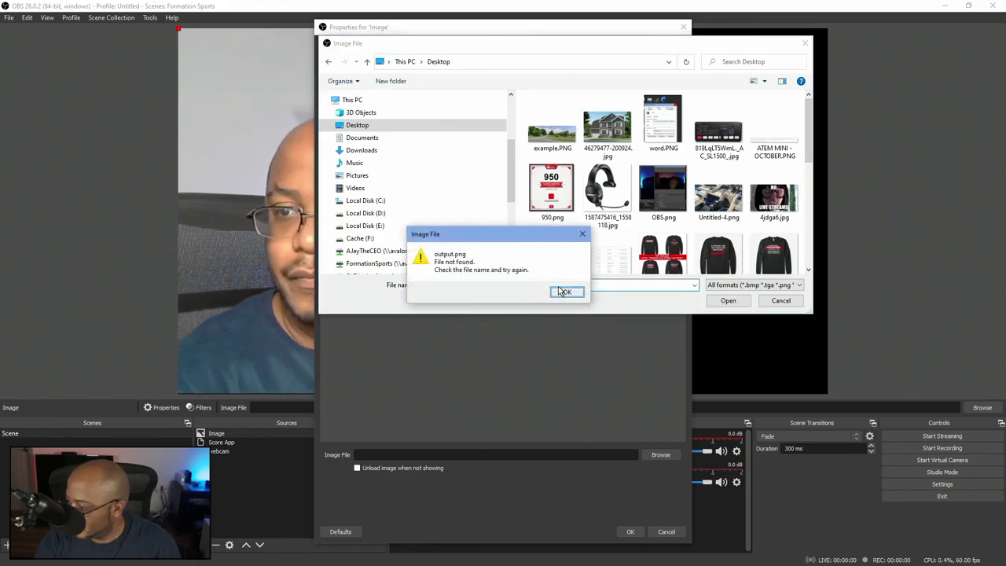
{"action": "left_click", "coordinate": [564, 291]}
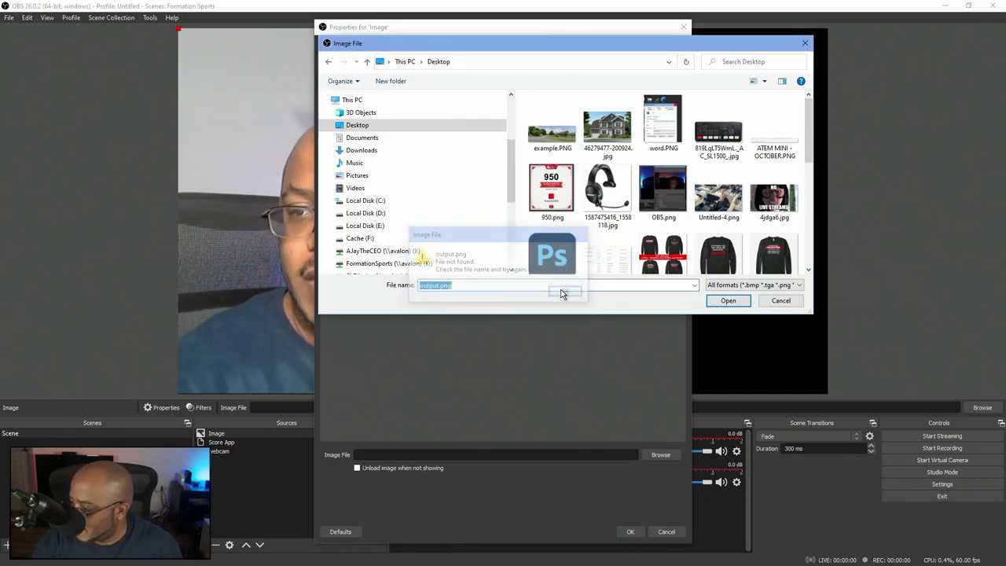
{"action": "left_click", "coordinate": [781, 301]}
{"action": "left_click", "coordinate": [667, 532]}
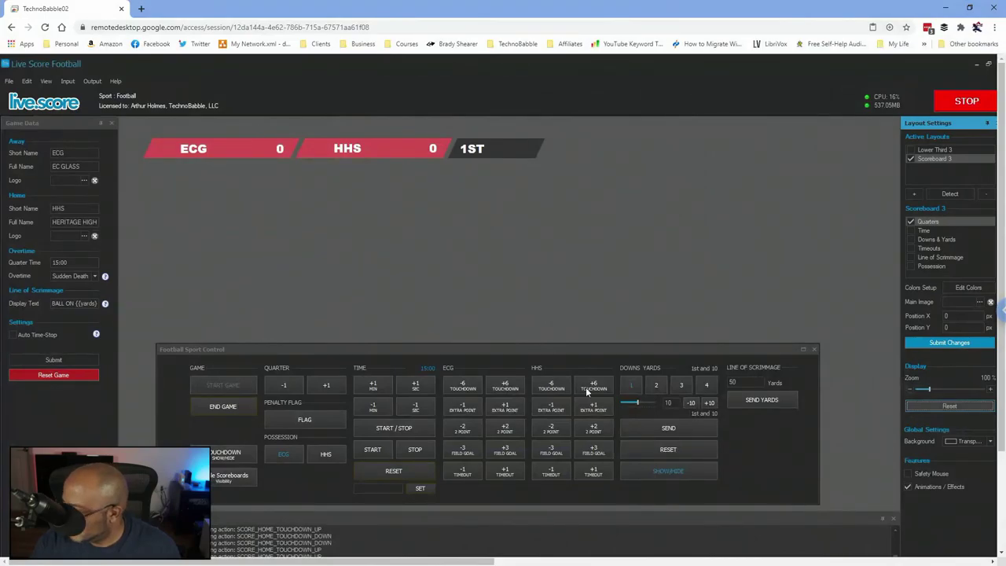
Step: Check the Image Output option in Live Score Football and add a touchdown to the HHS score
{"action": "left_click", "coordinate": [92, 82]}
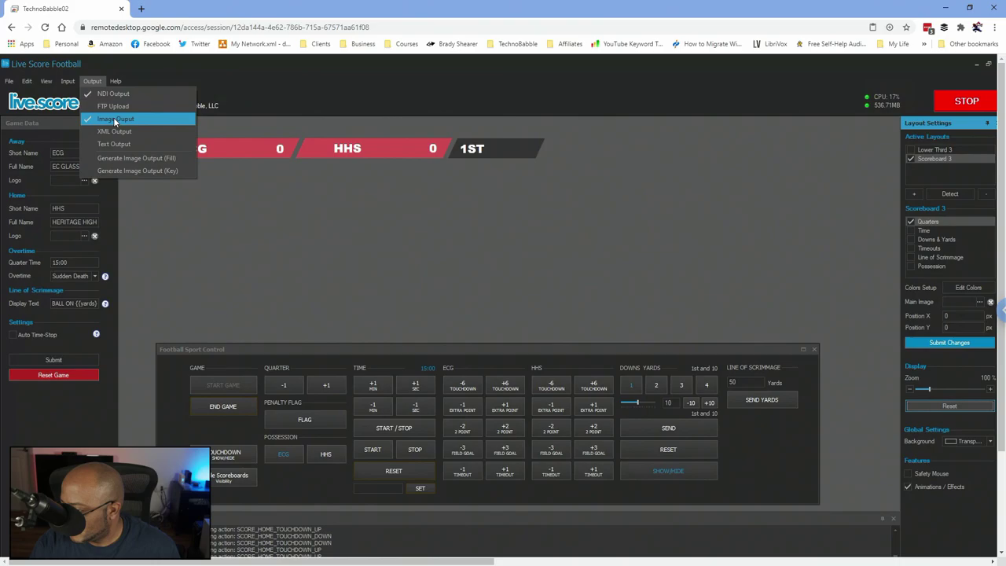
{"action": "left_click", "coordinate": [410, 349]}
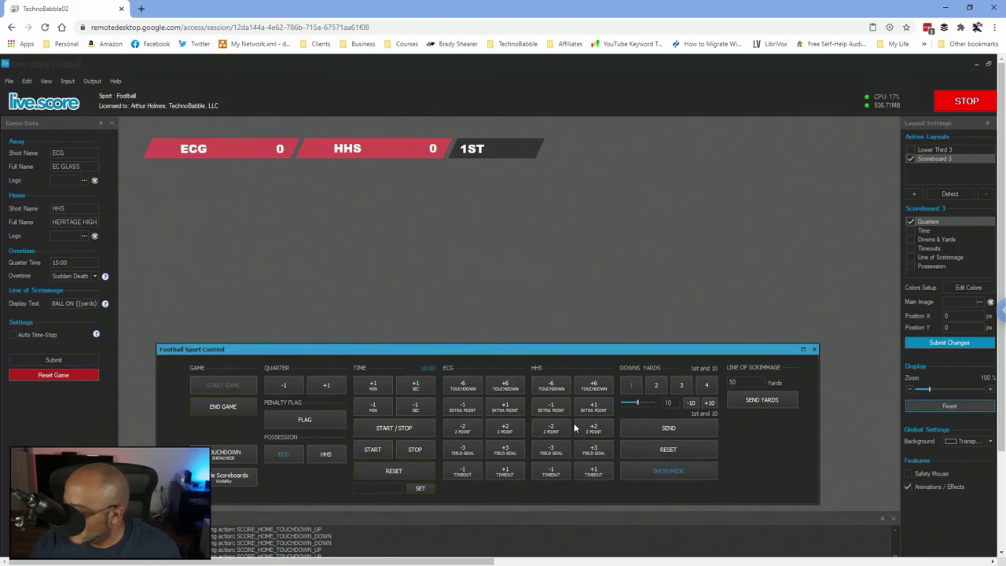
{"action": "left_click", "coordinate": [596, 388]}
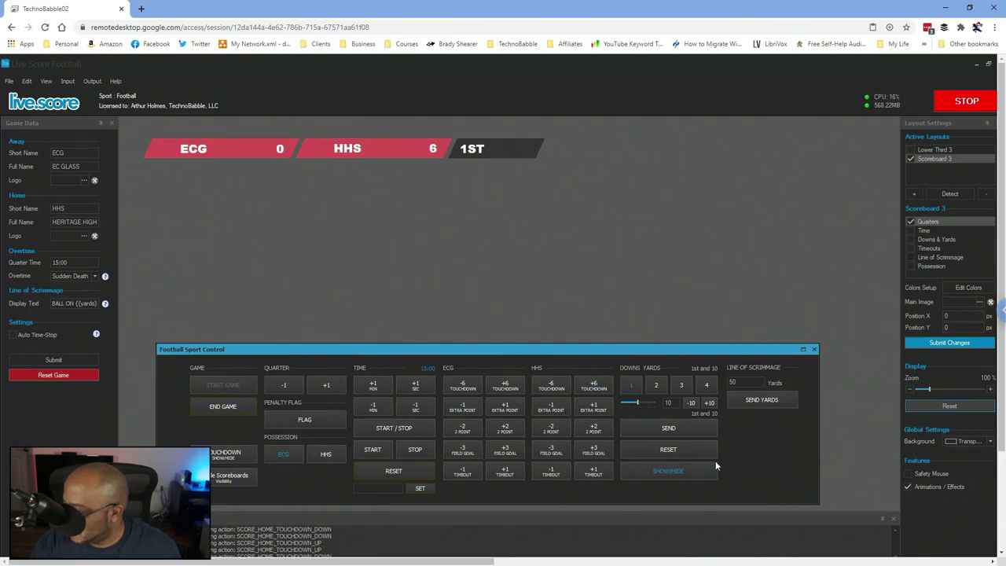
Step: Show the remote session in full screen, minimize Live Score Football and refresh the desktop to look for the rendered image
{"action": "left_click", "coordinate": [1002, 311]}
{"action": "left_click", "coordinate": [860, 129]}
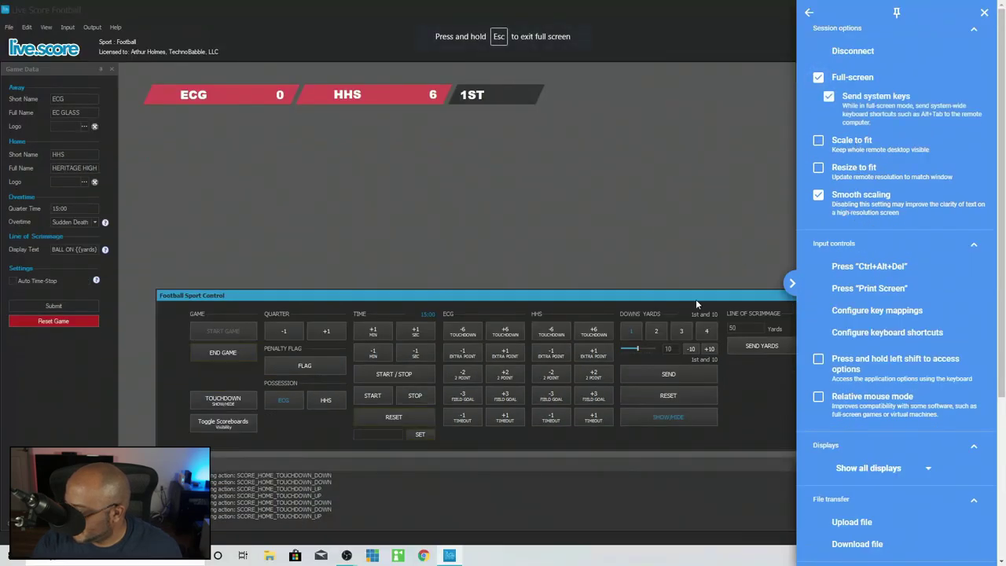
{"action": "left_click", "coordinate": [570, 505]}
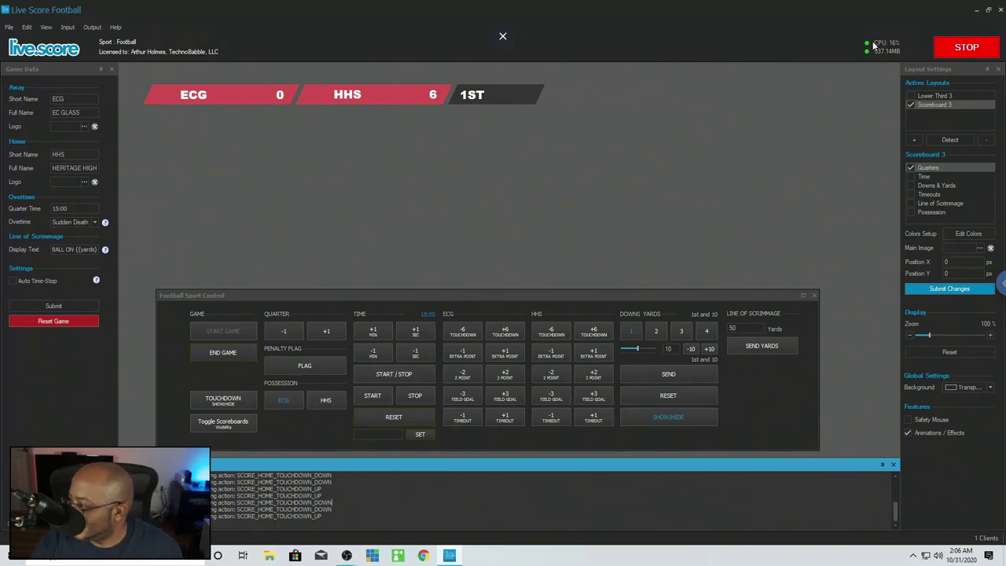
{"action": "left_click", "coordinate": [979, 14]}
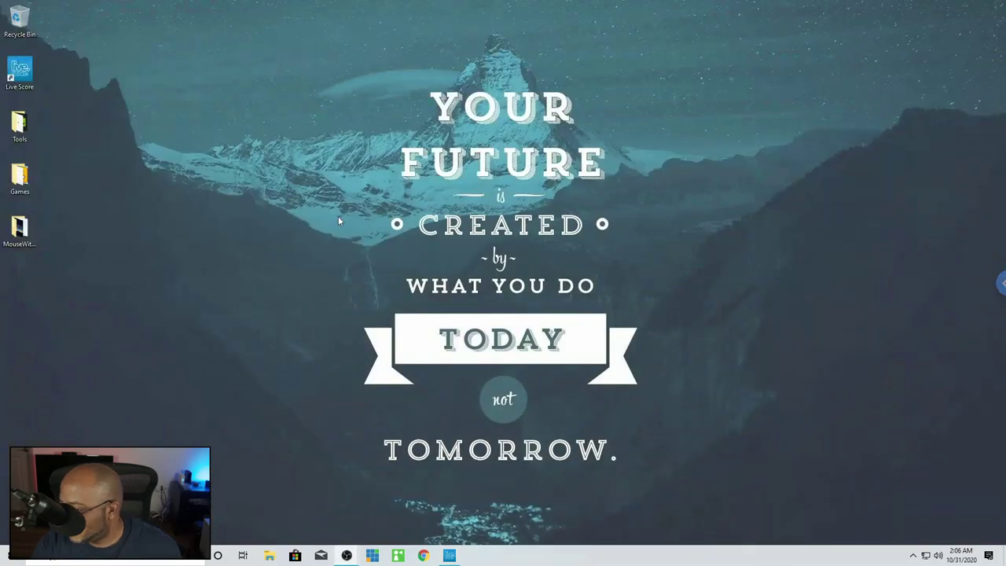
{"action": "right_click", "coordinate": [229, 310]}
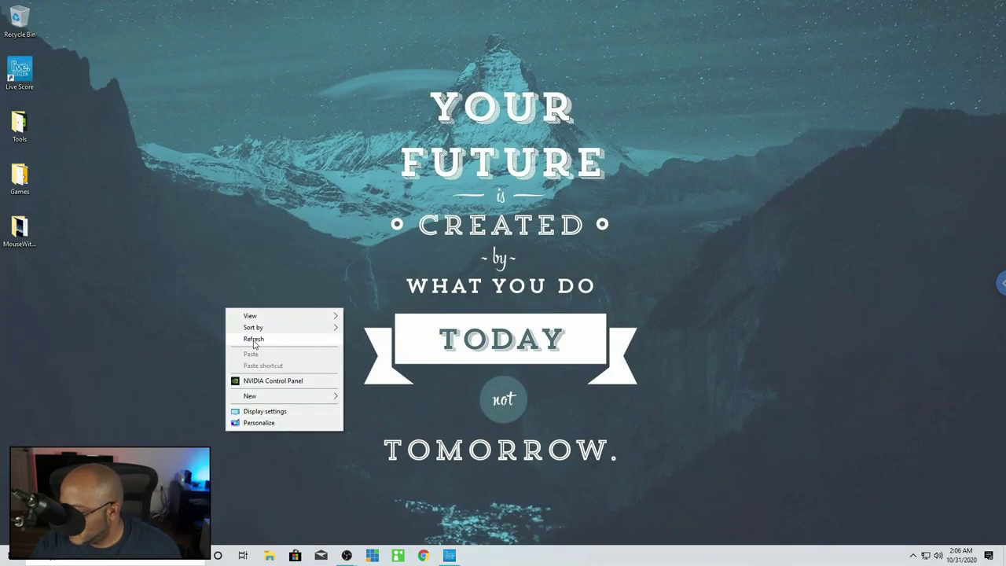
{"action": "left_click", "coordinate": [254, 339]}
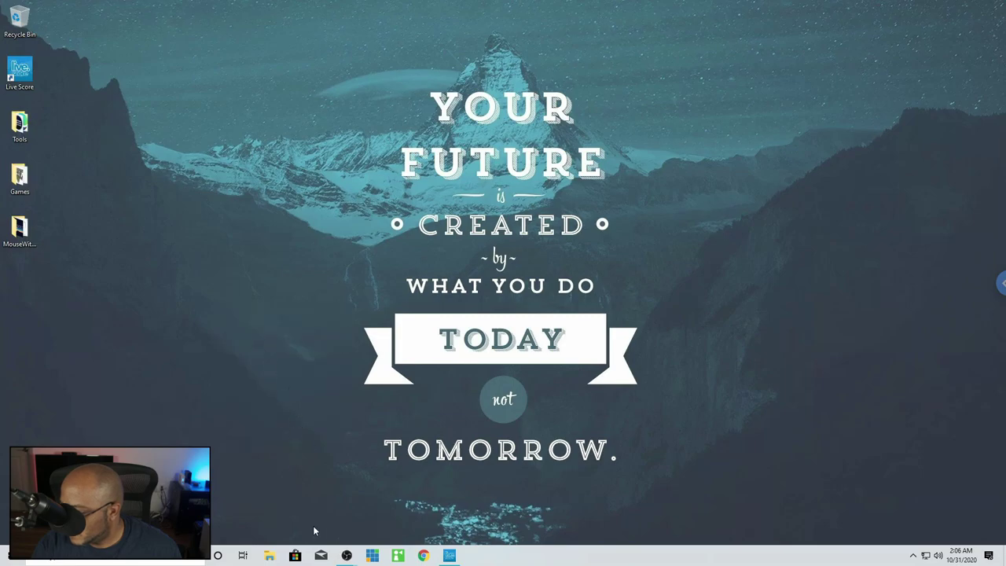
Step: Bring back Live Score Football, send the current downs and yards, and generate the Key image output
{"action": "left_click", "coordinate": [450, 539]}
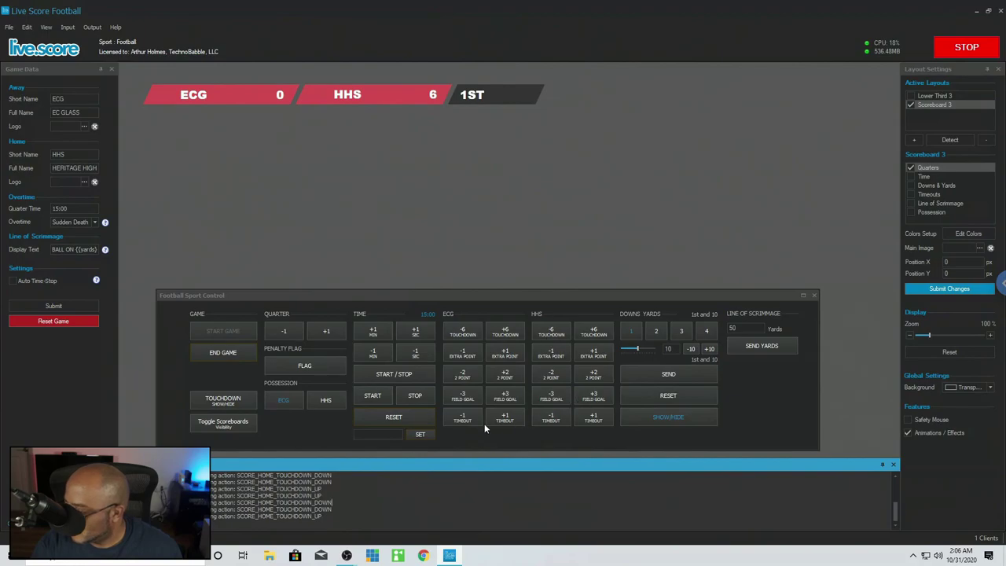
{"action": "left_click", "coordinate": [679, 379]}
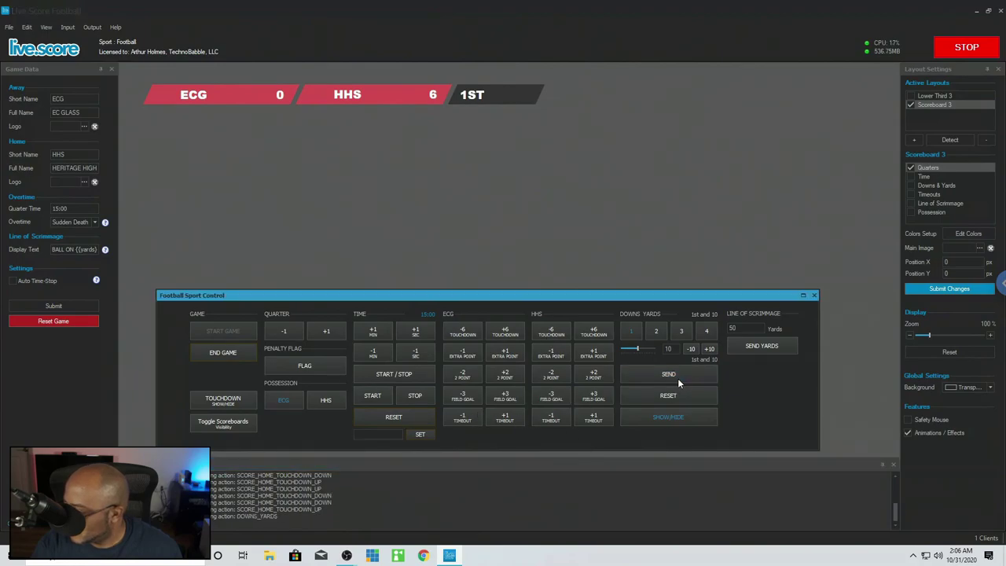
{"action": "left_click", "coordinate": [92, 28]}
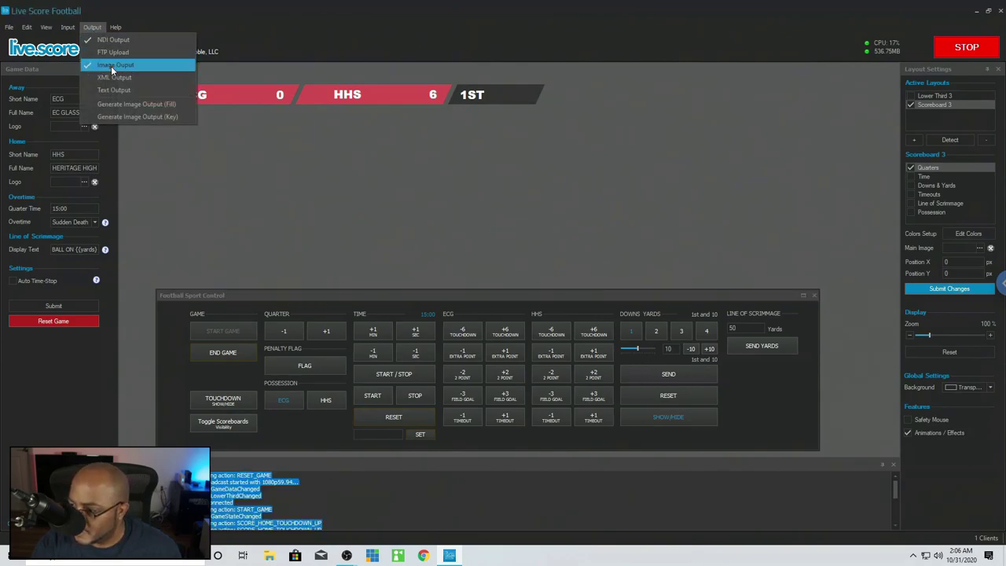
{"action": "left_click", "coordinate": [174, 118]}
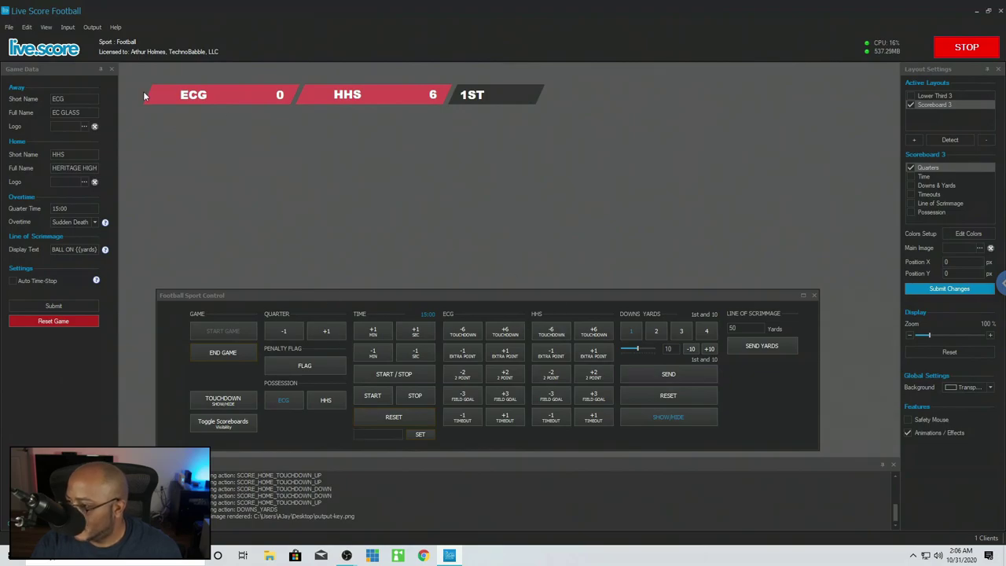
Step: Set the image output path in the Output Rendering settings to the critical network drive (T:) and save the settings
{"action": "left_click", "coordinate": [93, 27]}
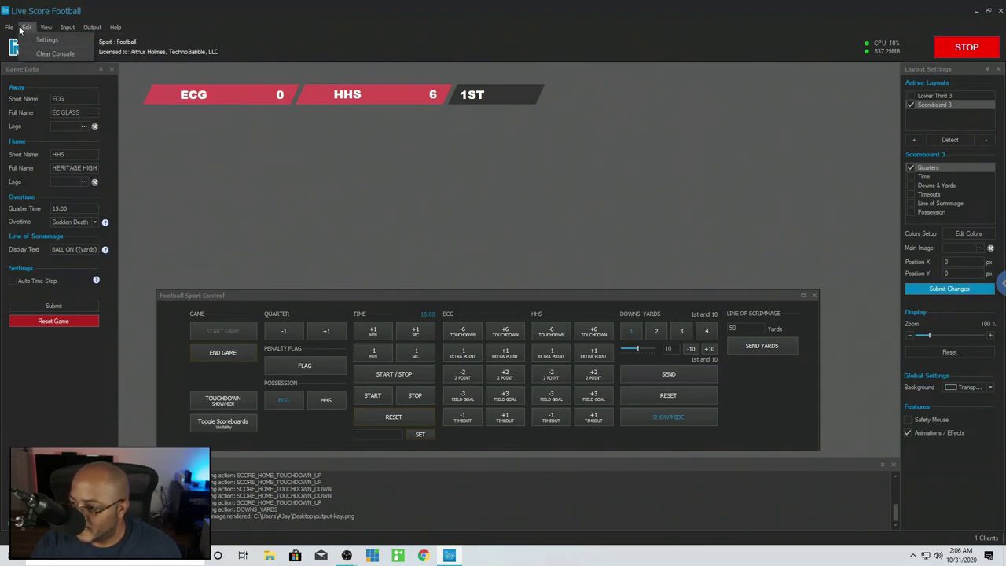
{"action": "left_click", "coordinate": [35, 39]}
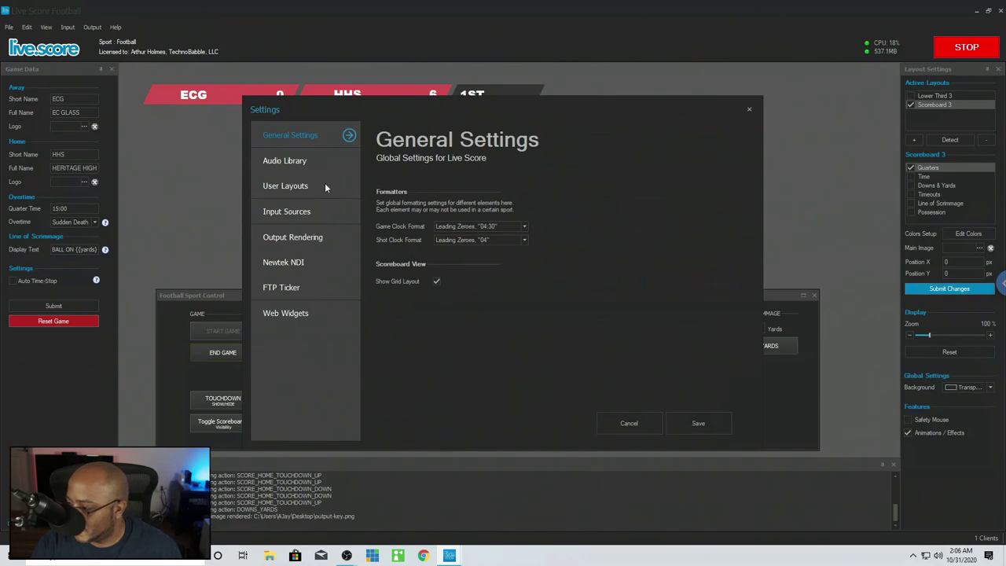
{"action": "left_click", "coordinate": [279, 212]}
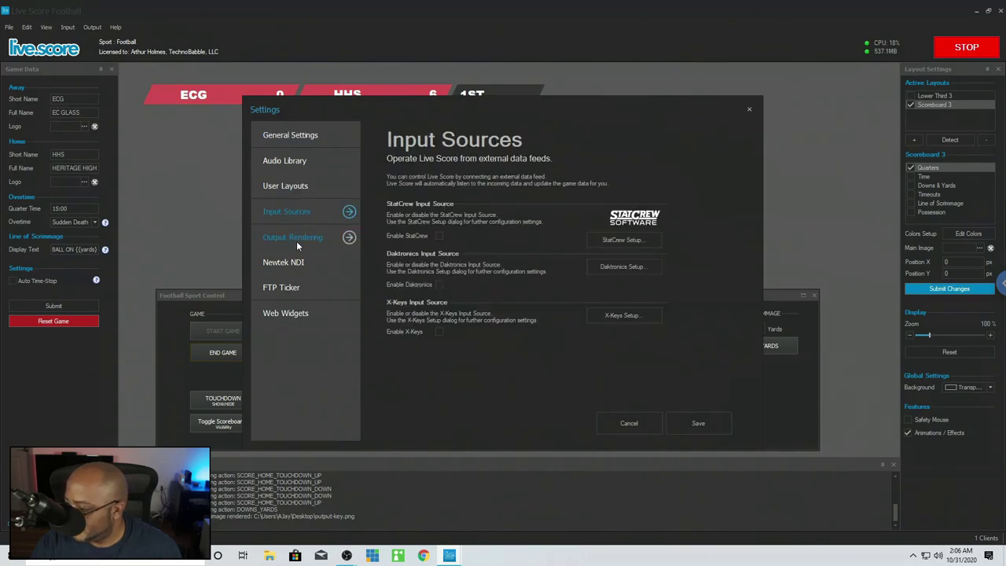
{"action": "left_click", "coordinate": [296, 238]}
{"action": "left_click", "coordinate": [614, 235]}
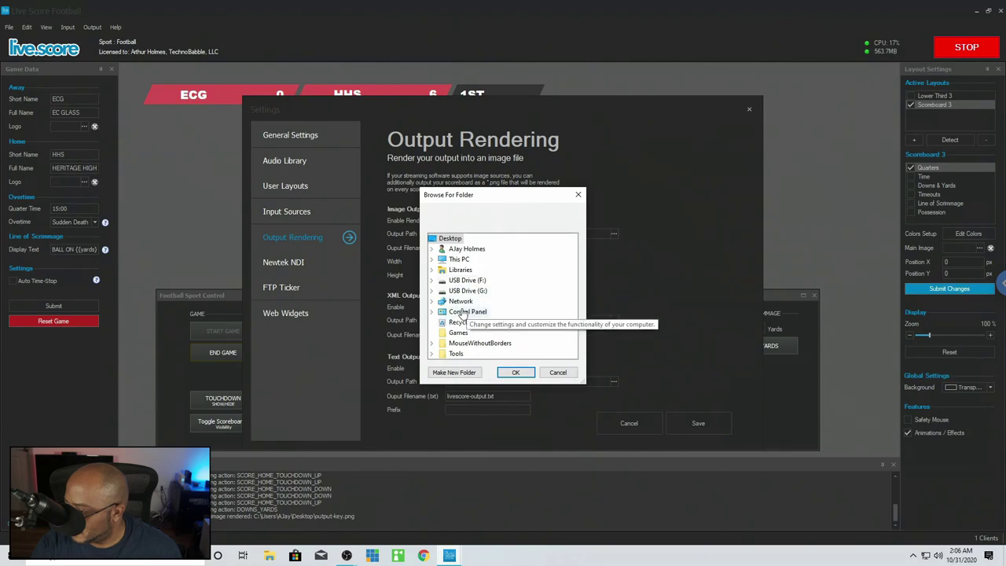
{"action": "left_click", "coordinate": [459, 303]}
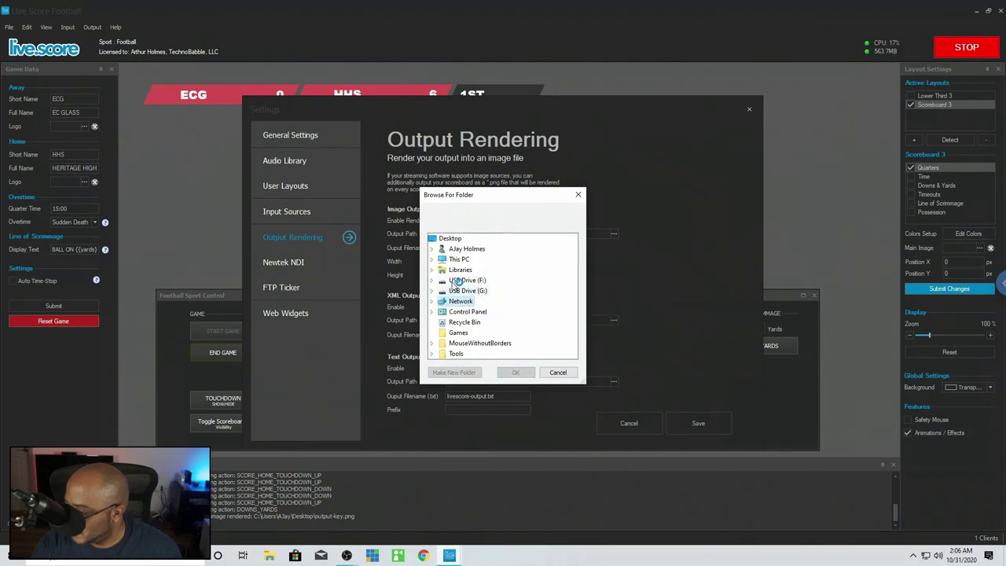
{"action": "left_click", "coordinate": [464, 260]}
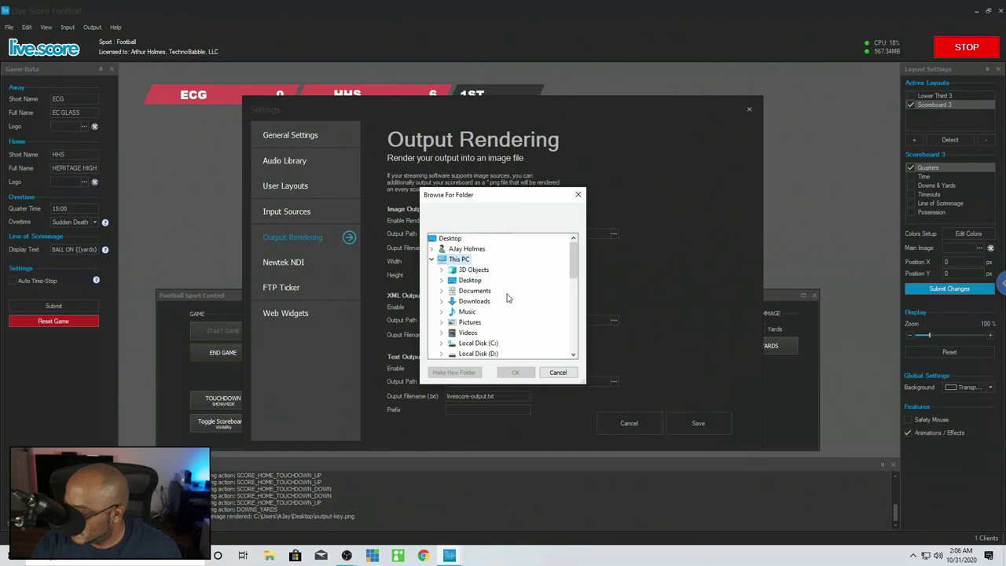
{"action": "scroll", "coordinate": [511, 307], "scroll_direction": "down", "scroll_amount": 6}
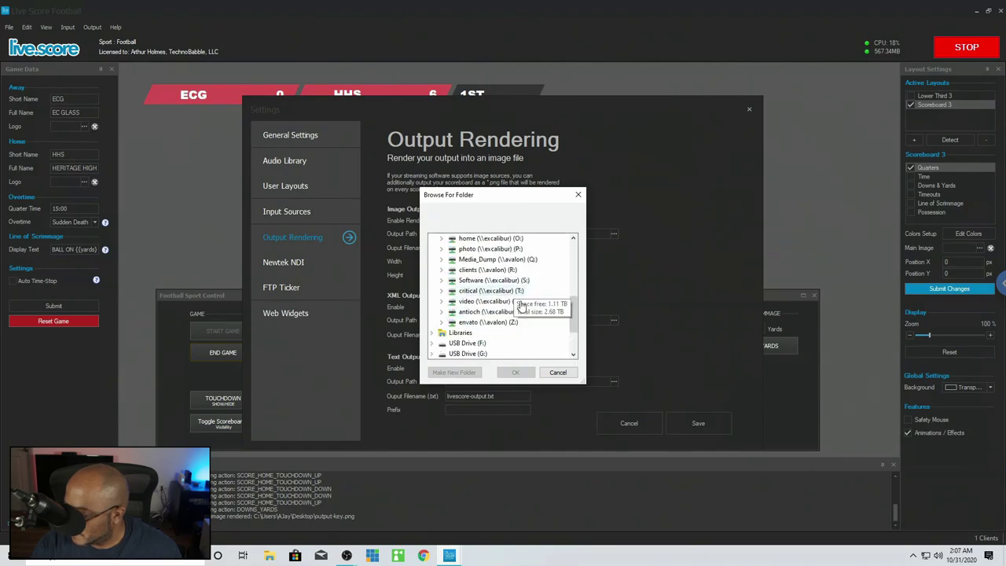
{"action": "left_click", "coordinate": [486, 291]}
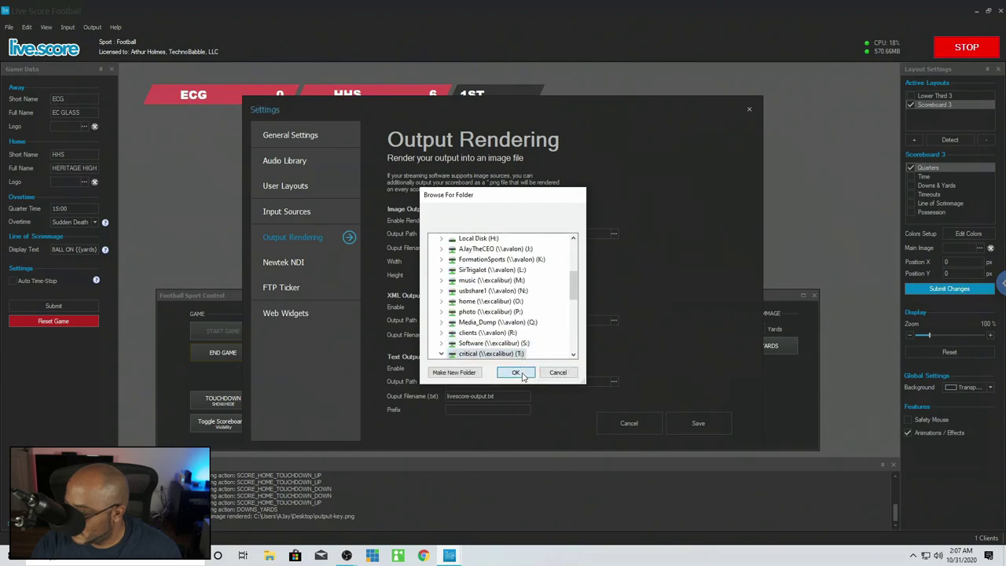
{"action": "left_click", "coordinate": [516, 373]}
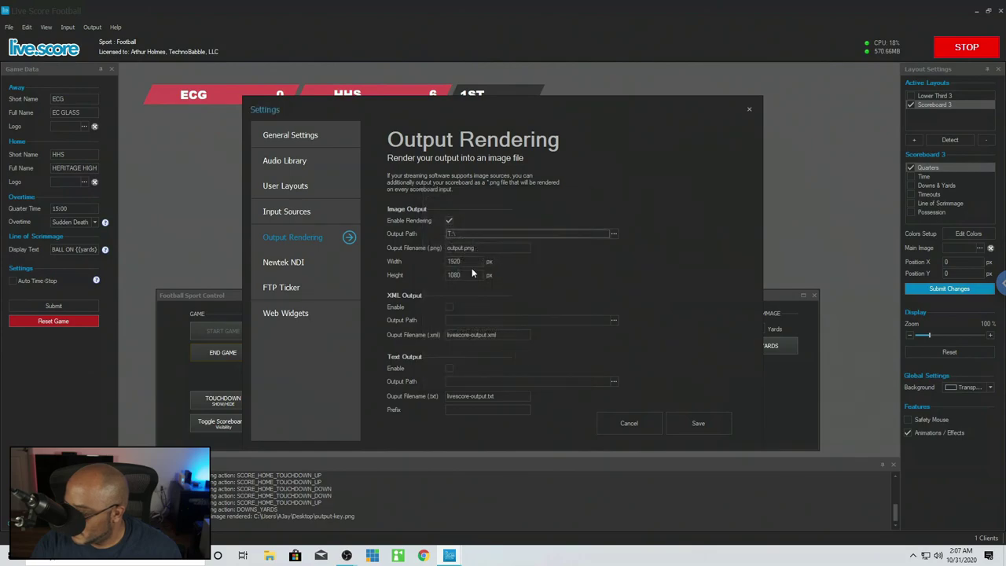
{"action": "left_click", "coordinate": [700, 423]}
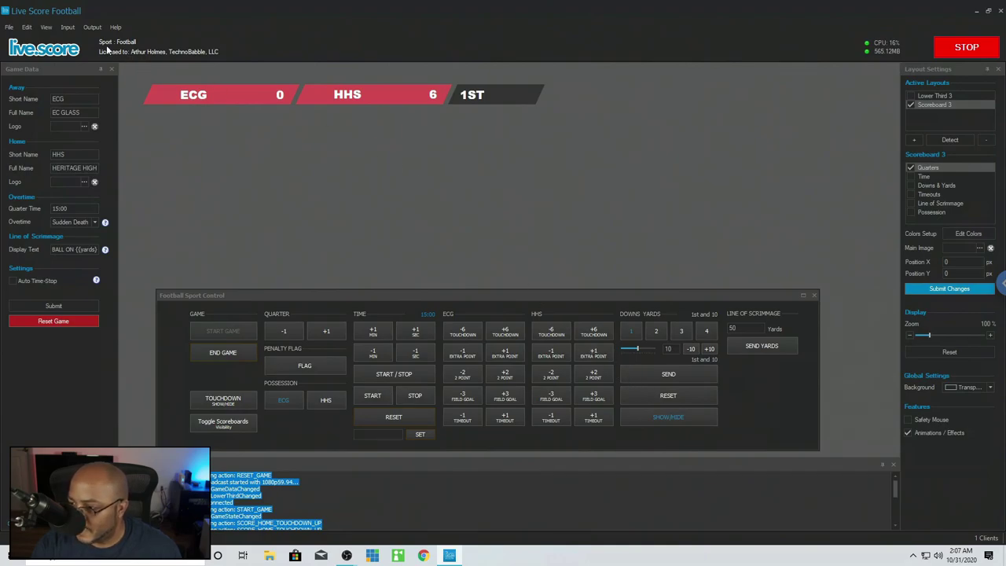
Step: Generate the Key image output to the new path, then leave the full-screen remote session and return to OBS
{"action": "left_click", "coordinate": [92, 27]}
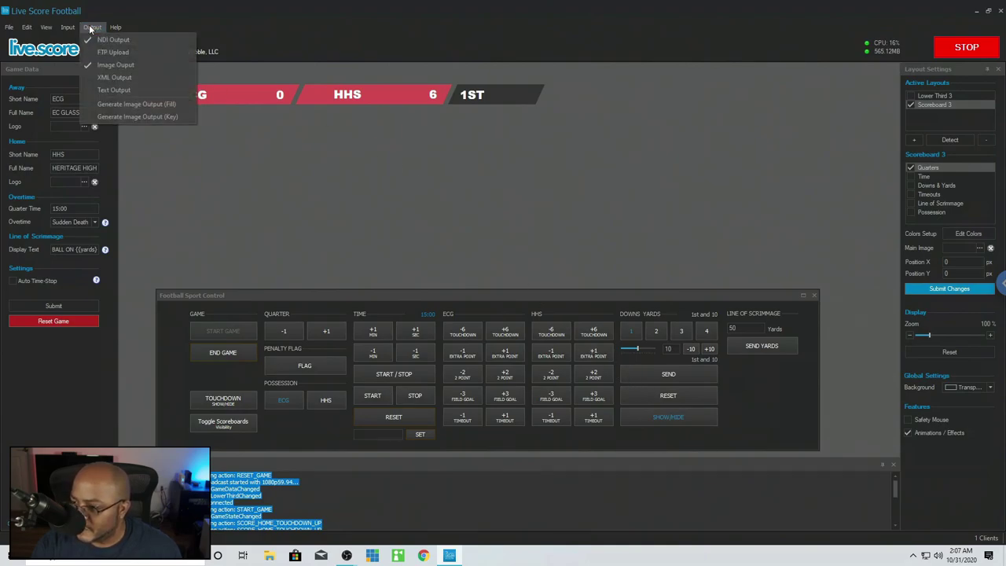
{"action": "left_click", "coordinate": [135, 116]}
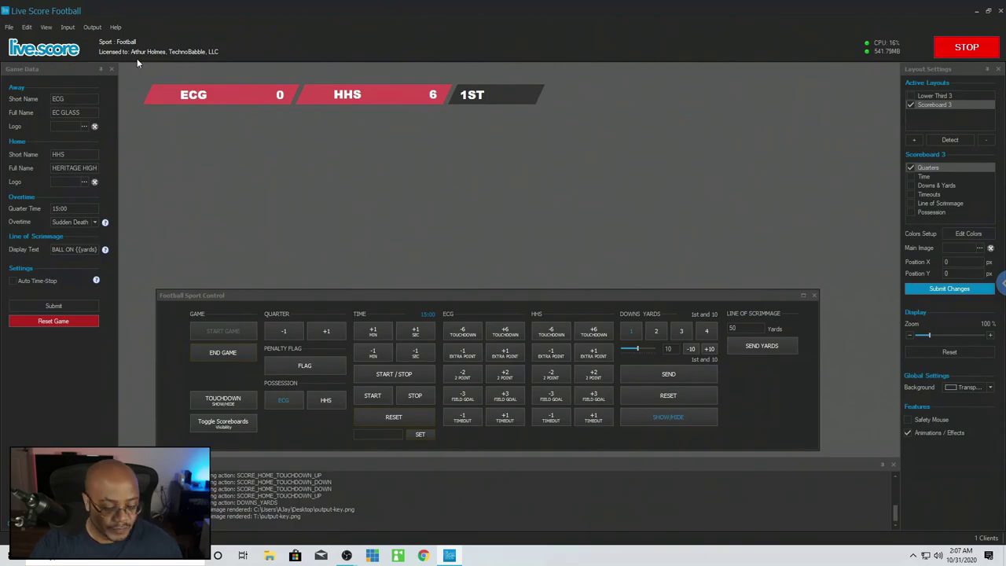
{"action": "left_click", "coordinate": [504, 38]}
{"action": "left_click", "coordinate": [945, 10]}
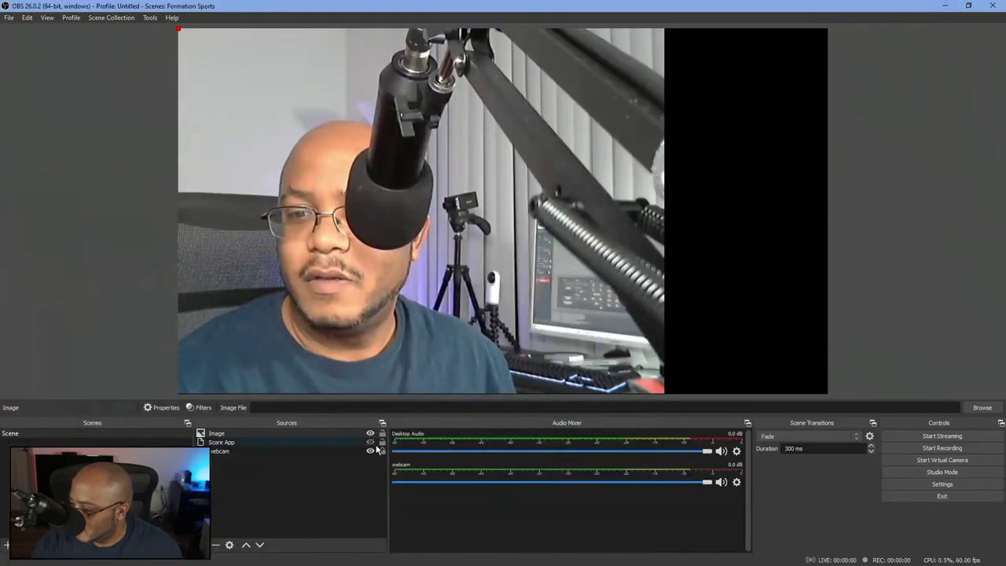
Step: Load output-key.png from the critical network drive (T:) as the Image source's file
{"action": "double_click", "coordinate": [240, 434]}
{"action": "left_click", "coordinate": [659, 455]}
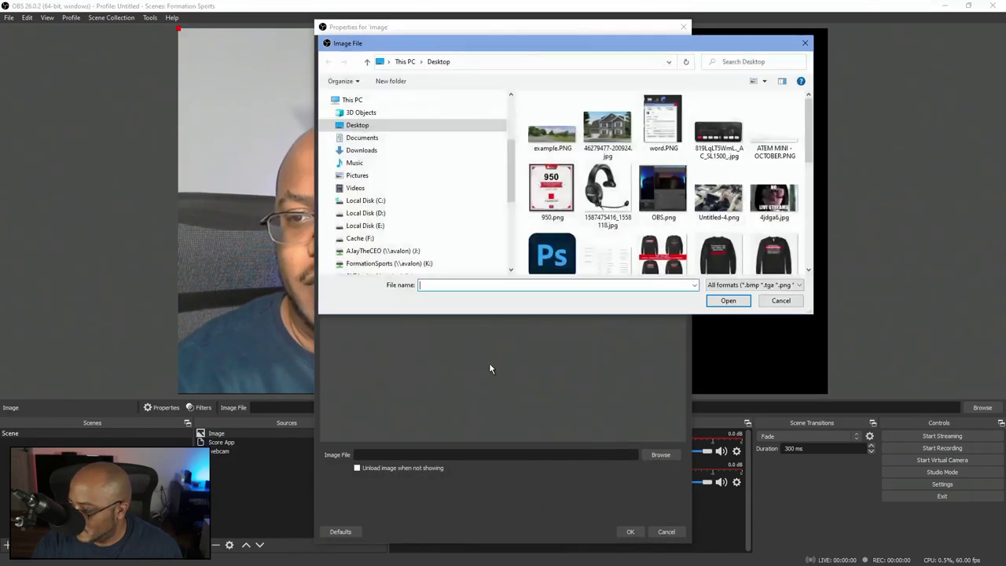
{"action": "scroll", "coordinate": [476, 256], "scroll_direction": "down", "scroll_amount": 2}
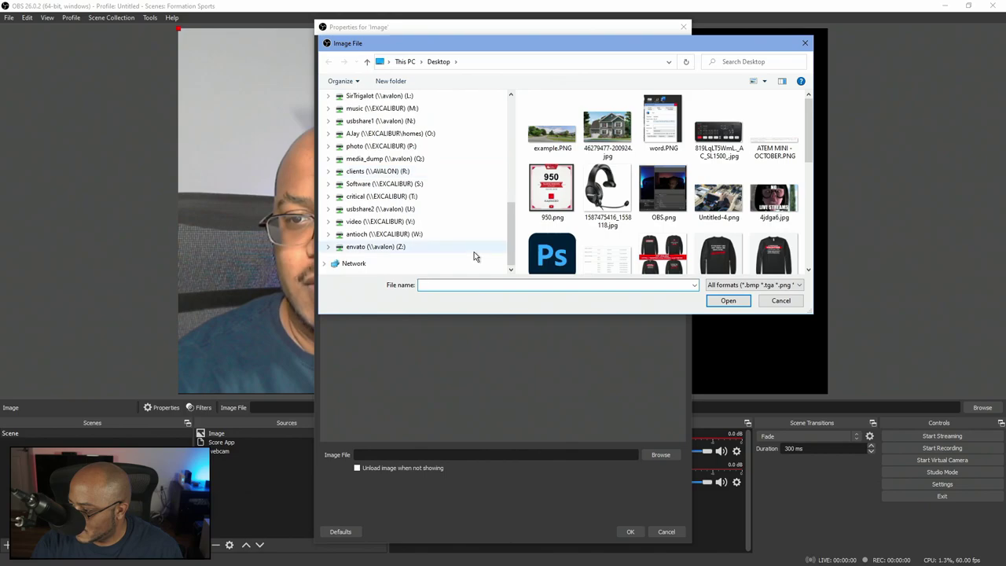
{"action": "left_click", "coordinate": [402, 198]}
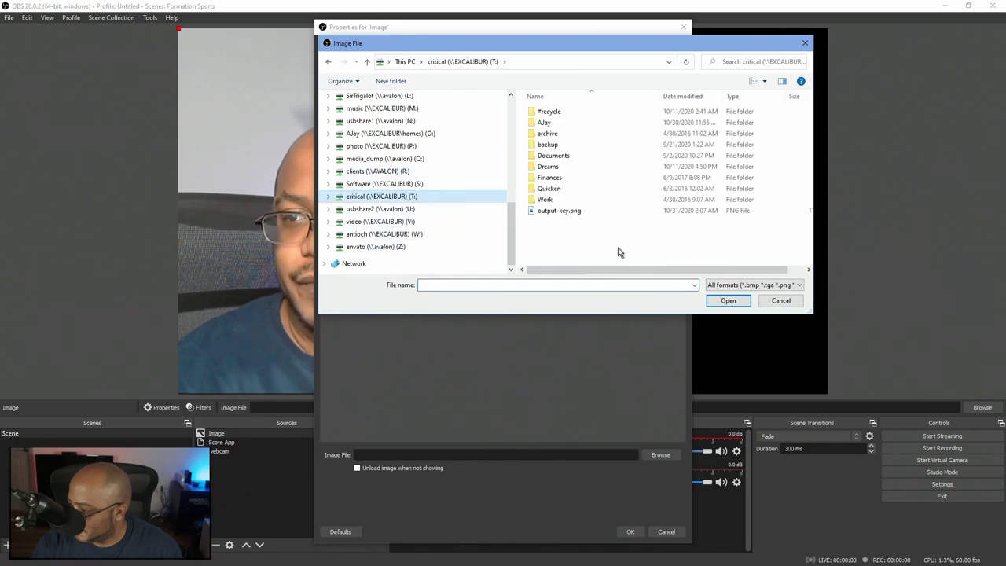
{"action": "left_click", "coordinate": [557, 211]}
{"action": "double_click", "coordinate": [558, 212]}
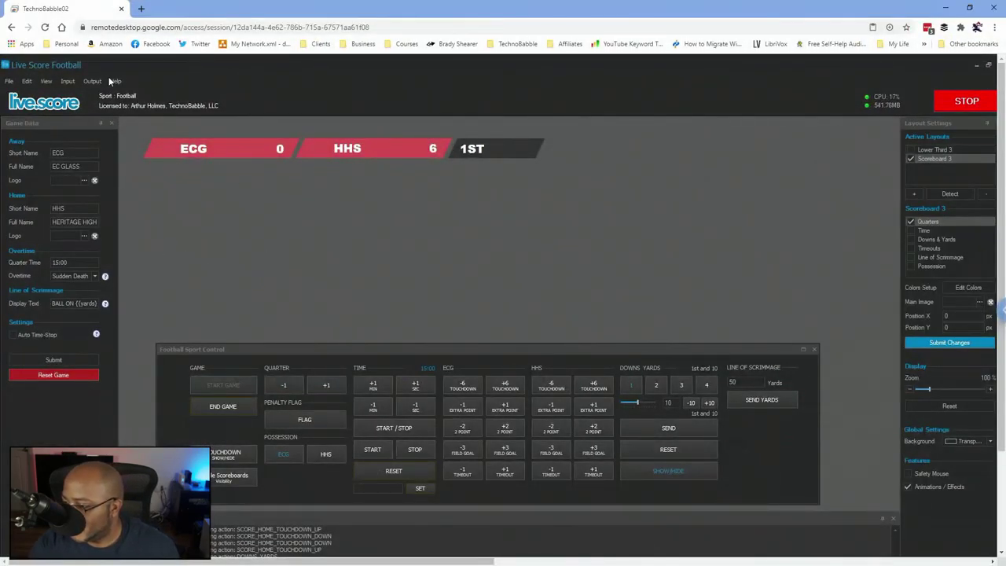
Step: Generate the Fill image output in Live Score Football and return to OBS
{"action": "left_click", "coordinate": [90, 81]}
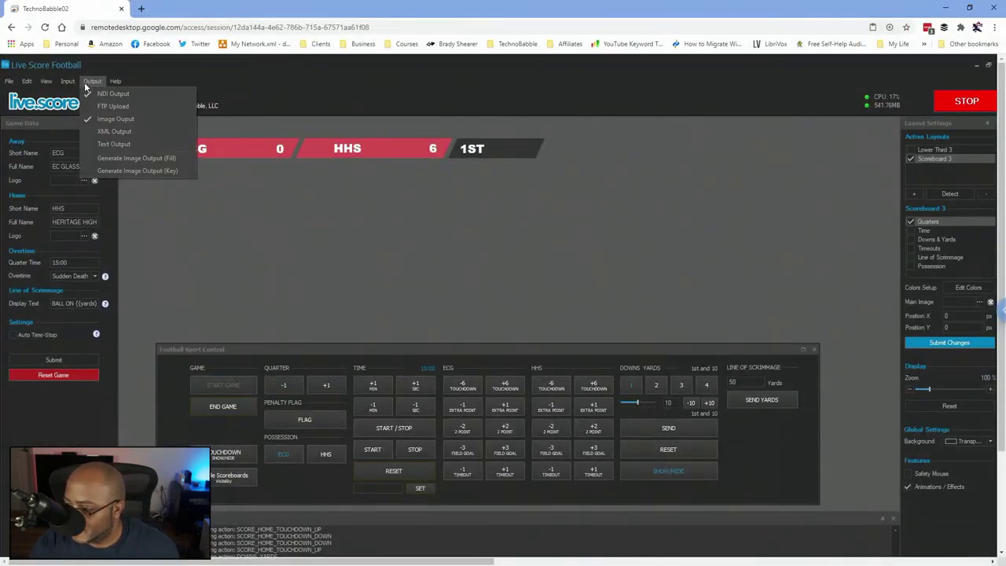
{"action": "left_click", "coordinate": [120, 159]}
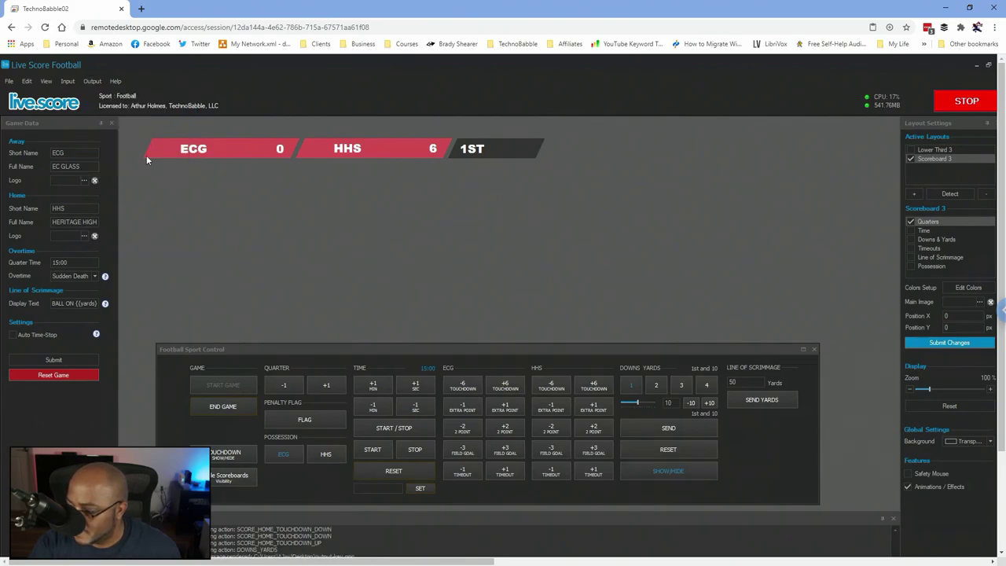
{"action": "left_click", "coordinate": [943, 8]}
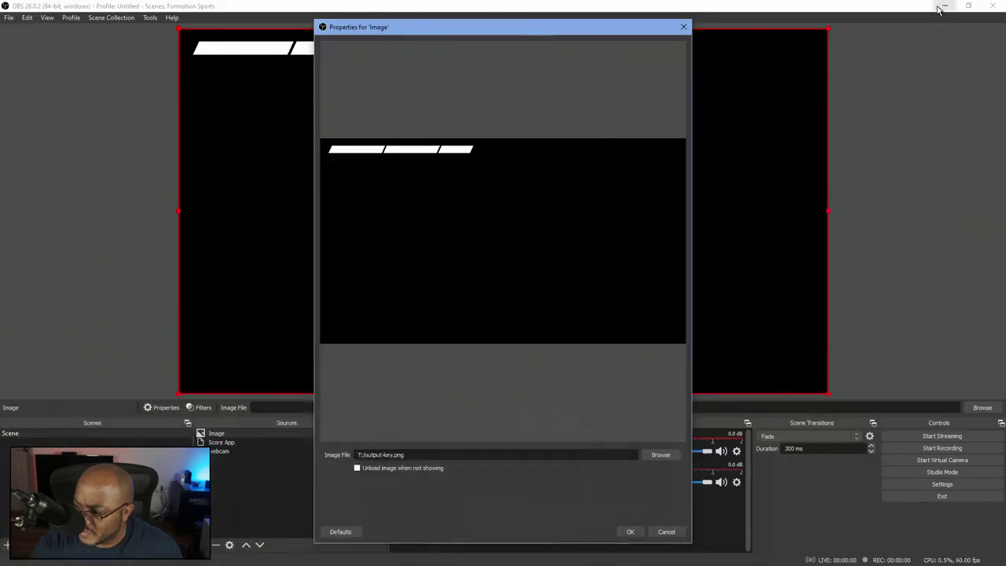
Step: Set the Image source's file to output.png on the T: drive and confirm the source properties
{"action": "left_click", "coordinate": [660, 455]}
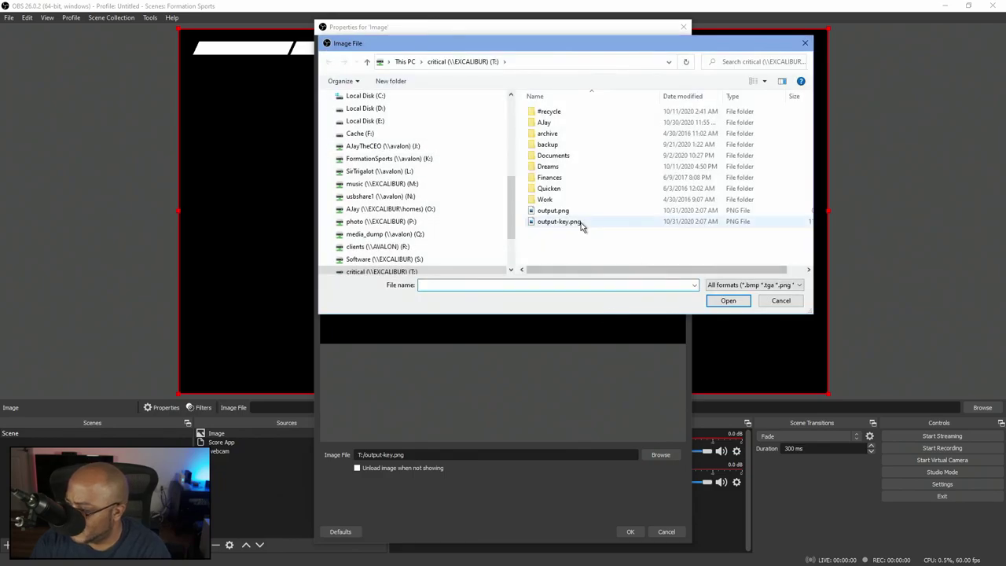
{"action": "double_click", "coordinate": [555, 211]}
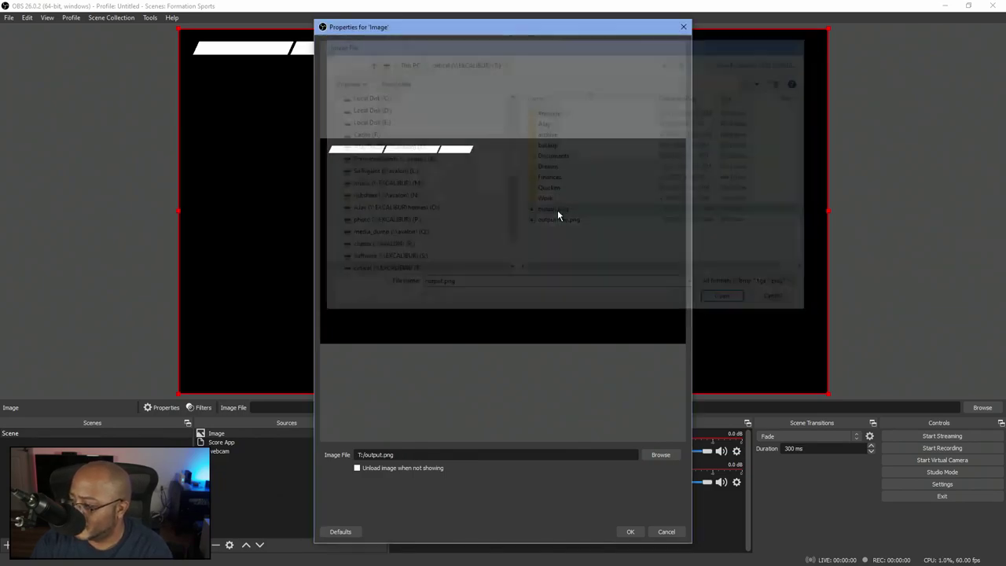
{"action": "left_click", "coordinate": [631, 533]}
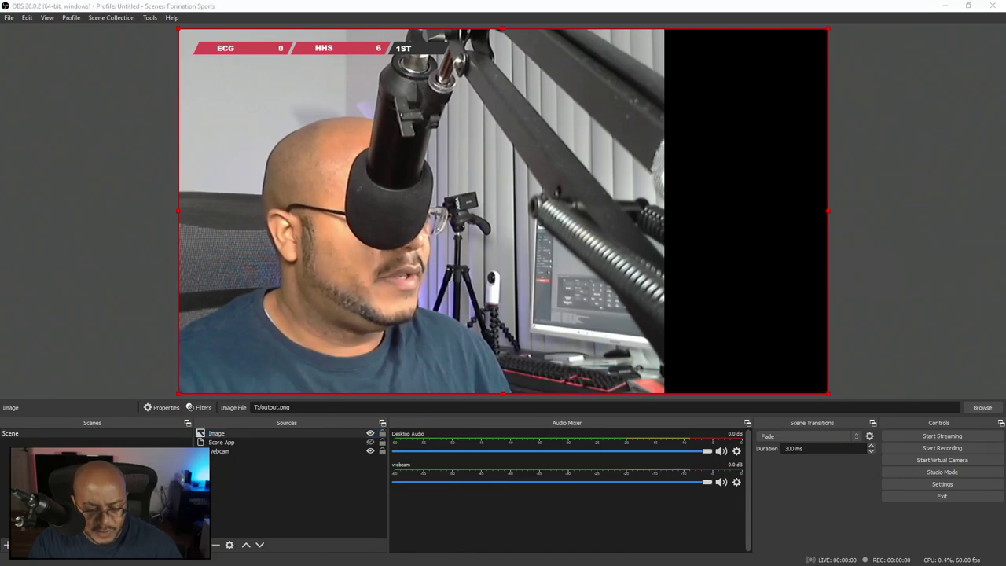
Step: Switch to the remote session and regenerate the Fill image output with the updated ECG and HHS scores
{"action": "key", "text": "alt+Tab"}
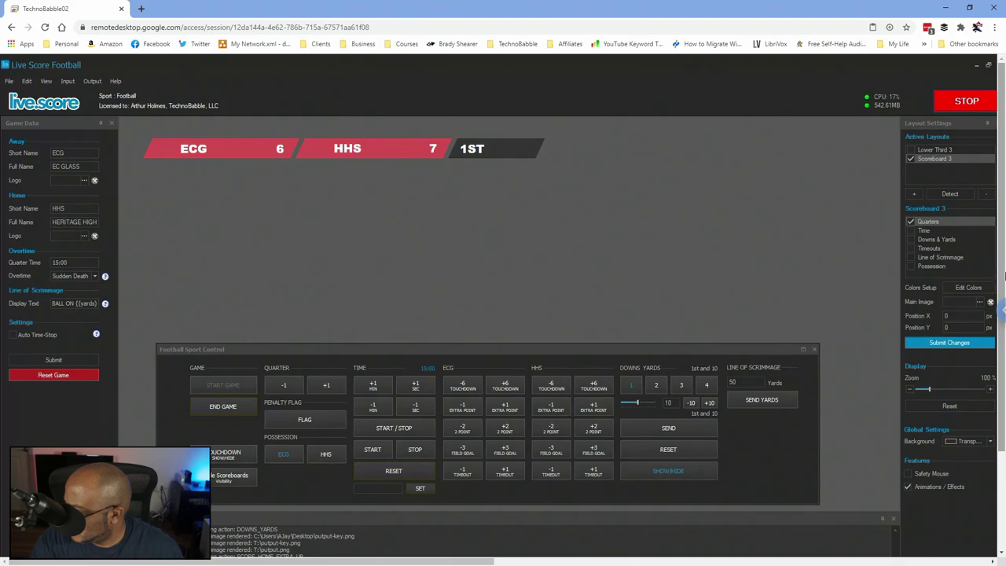
{"action": "left_click_drag", "start_coordinate": [1003, 268], "coordinate": [995, 328]}
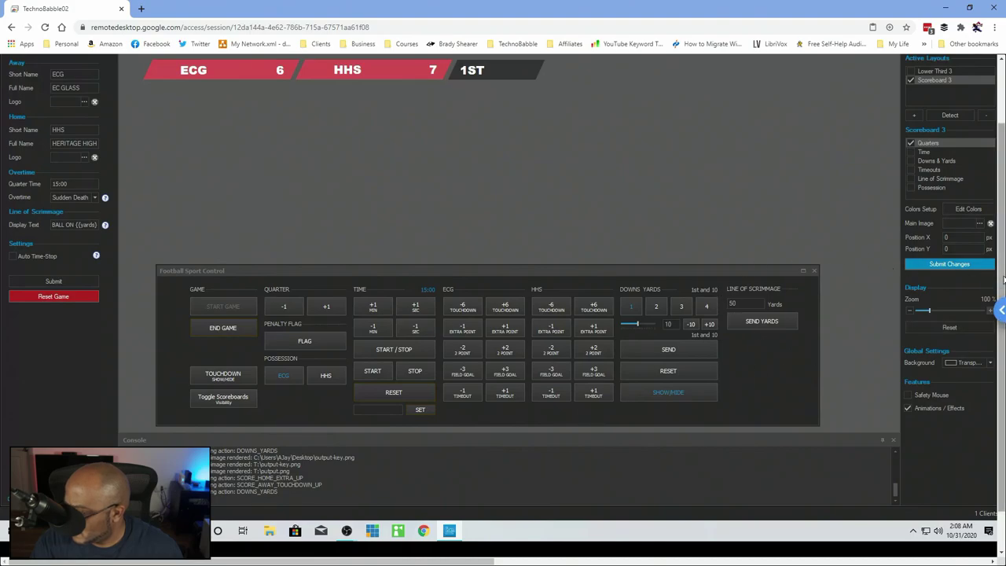
{"action": "scroll", "coordinate": [1002, 268], "scroll_direction": "up", "scroll_amount": 2}
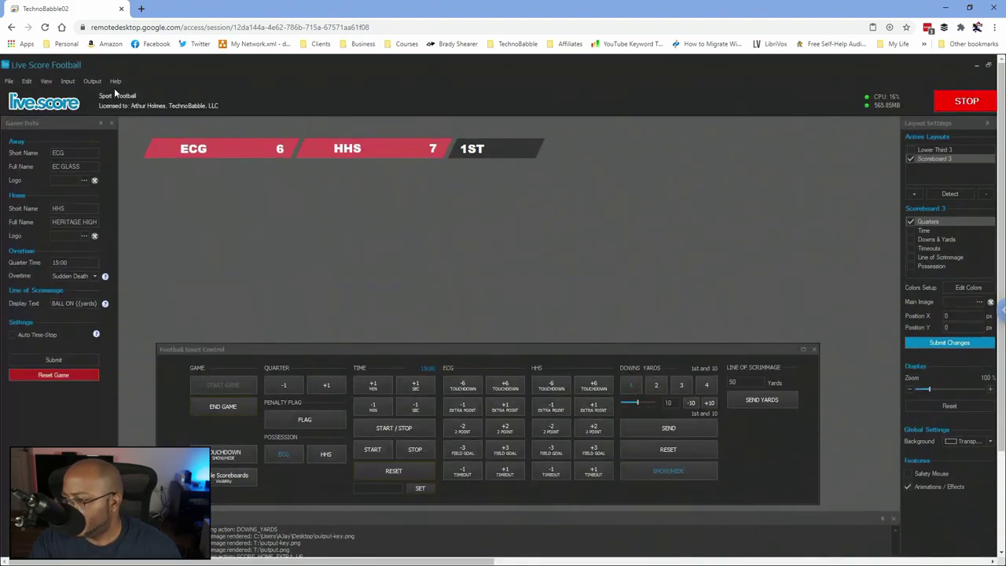
{"action": "left_click", "coordinate": [92, 81]}
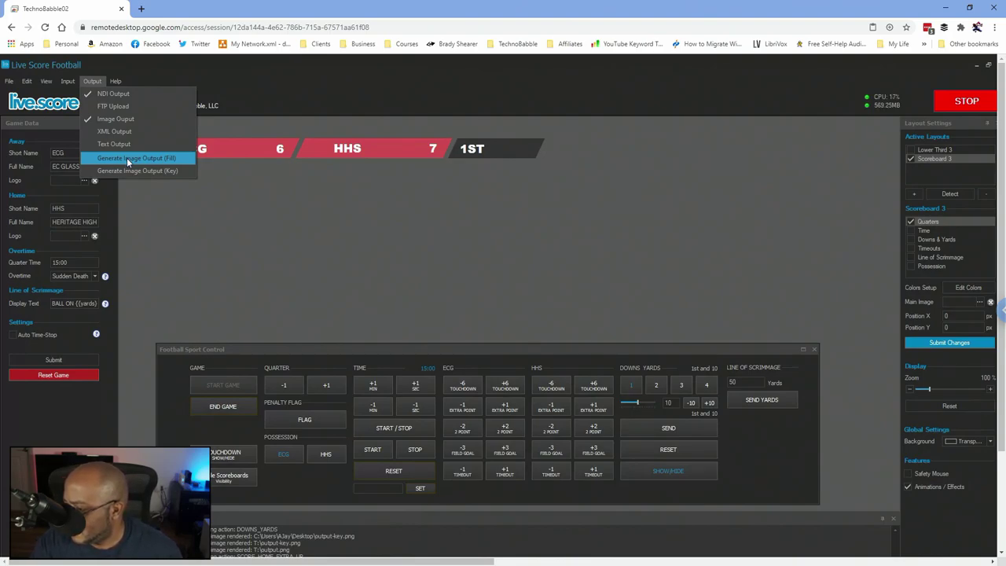
{"action": "left_click", "coordinate": [126, 158]}
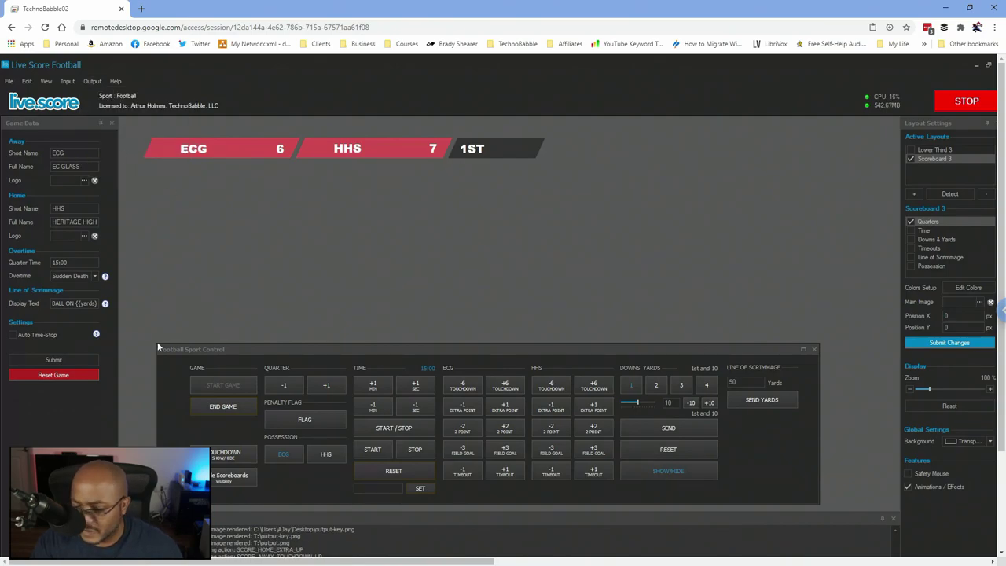
Step: Return to OBS to check the scoreboard image, and turn the Score App source's visibility on and off again
{"action": "key", "text": "alt+Tab"}
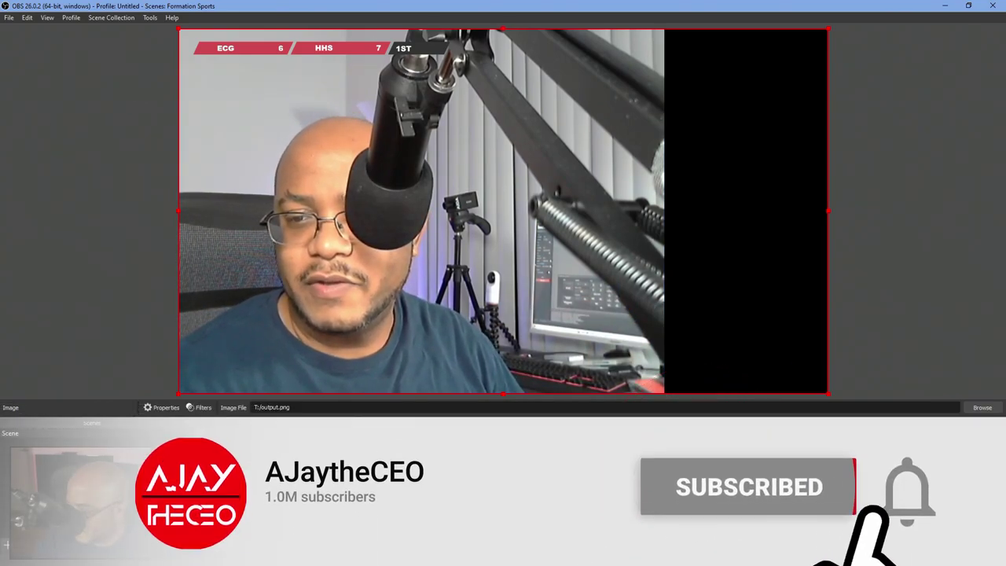
{"action": "left_click", "coordinate": [370, 442]}
{"action": "left_click", "coordinate": [370, 443]}
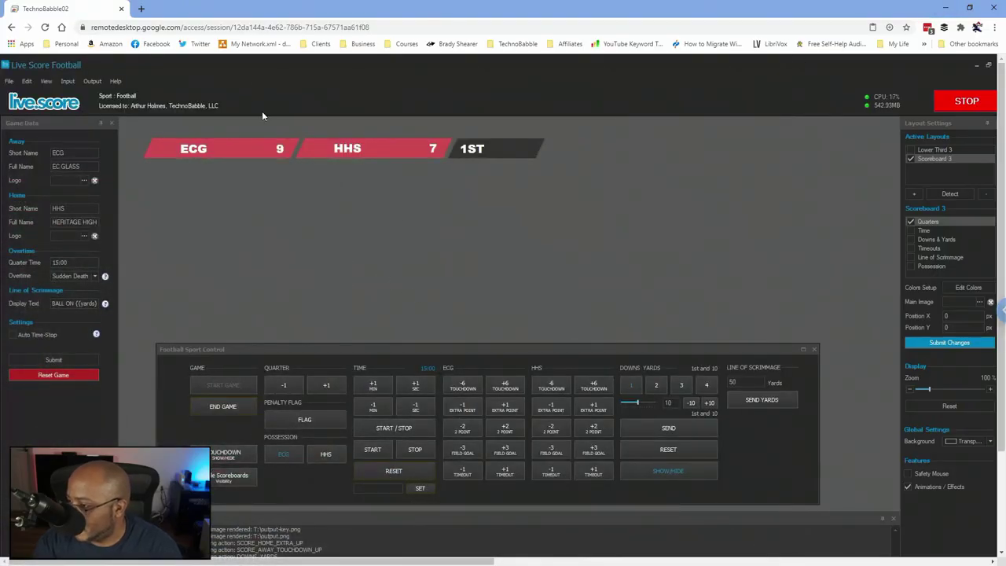
Step: View the scoreboard in Live Score Football's External Display window, close that window and minimize the remote session
{"action": "left_click", "coordinate": [91, 82]}
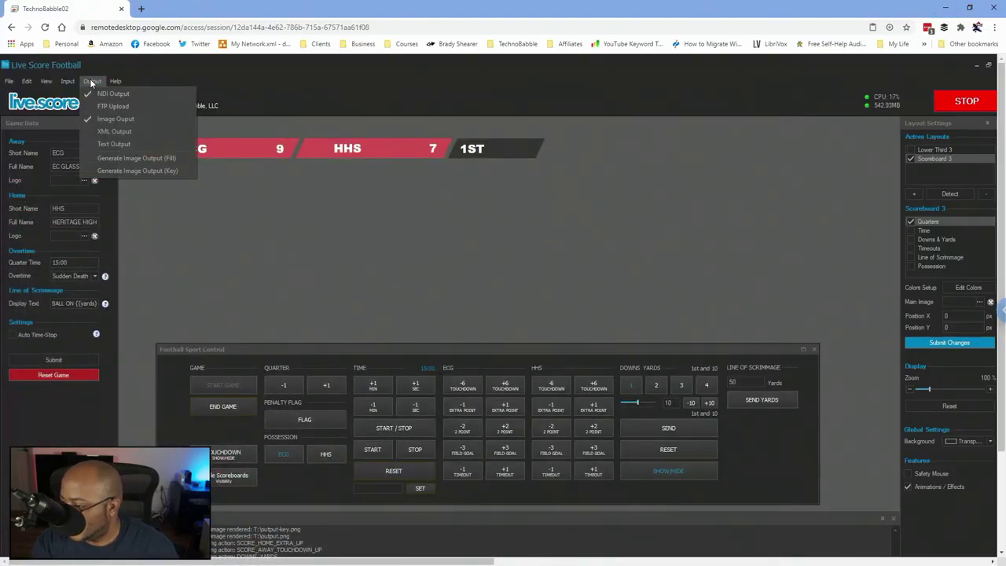
{"action": "mouse_move", "coordinate": [44, 85]}
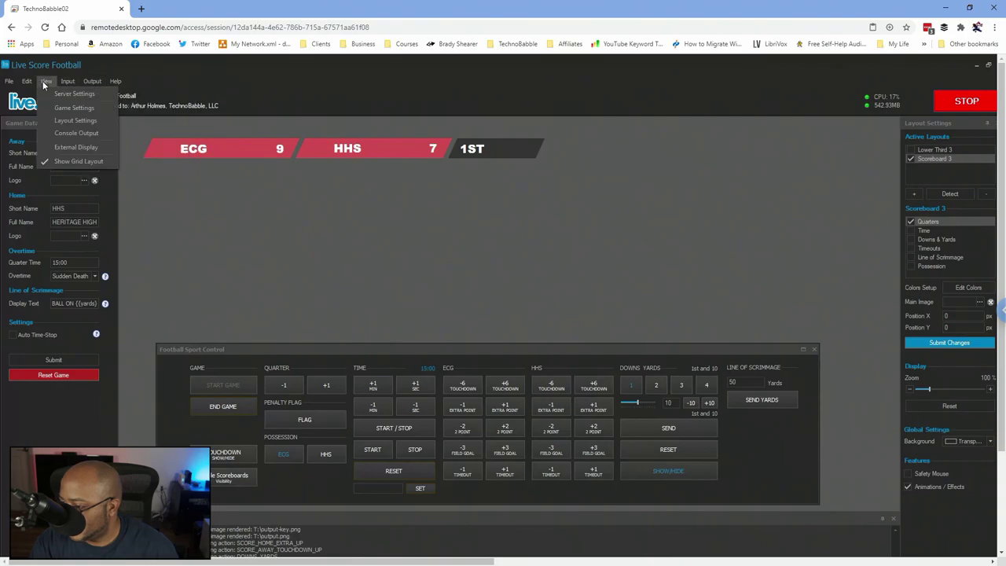
{"action": "left_click", "coordinate": [71, 149]}
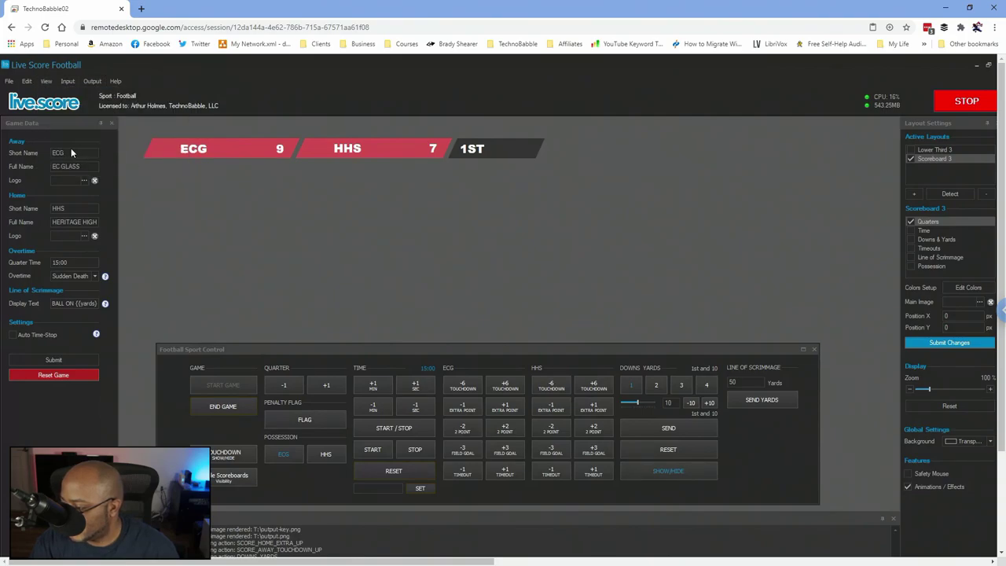
{"action": "left_click_drag", "start_coordinate": [245, 149], "coordinate": [398, 114]}
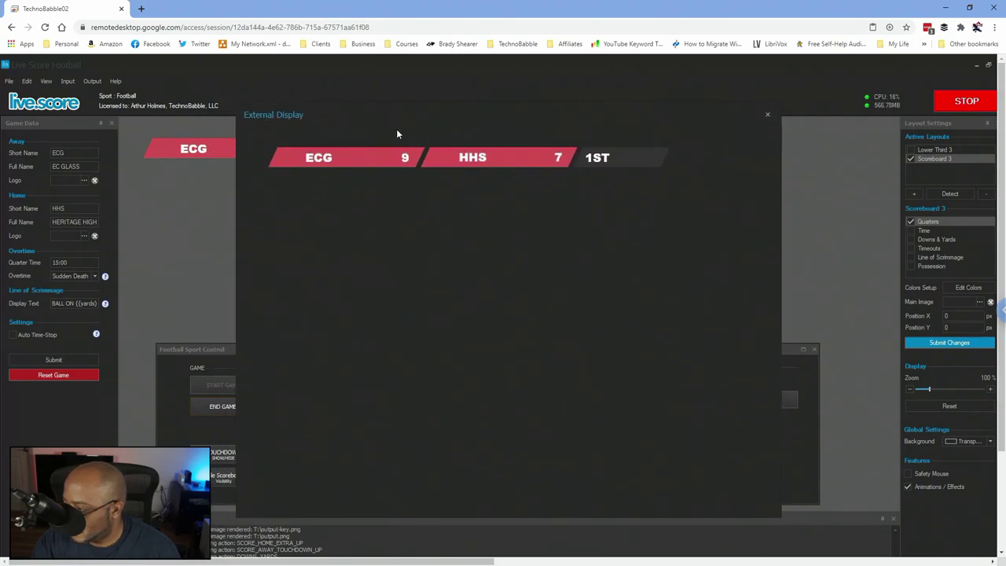
{"action": "left_click", "coordinate": [769, 118]}
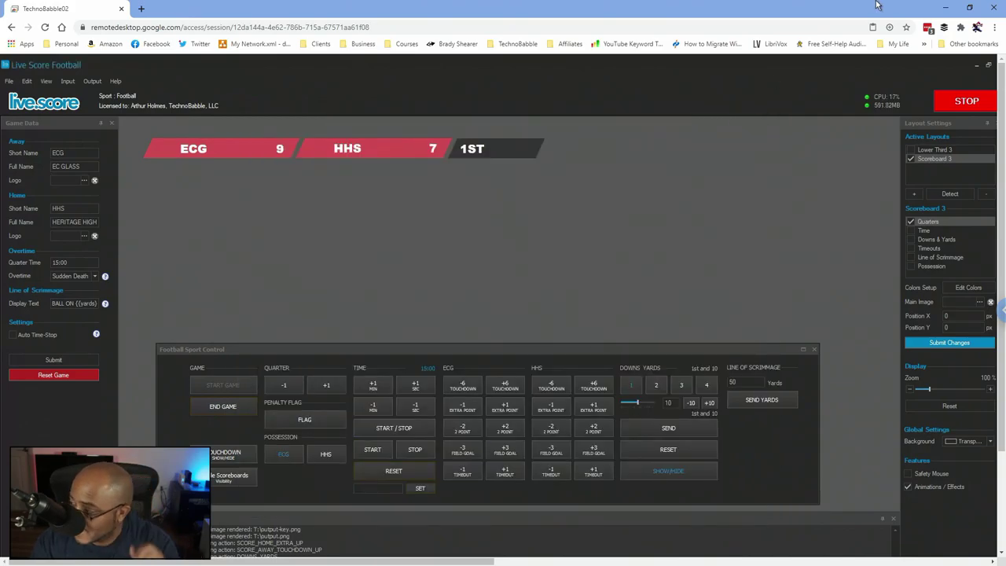
{"action": "left_click", "coordinate": [946, 8]}
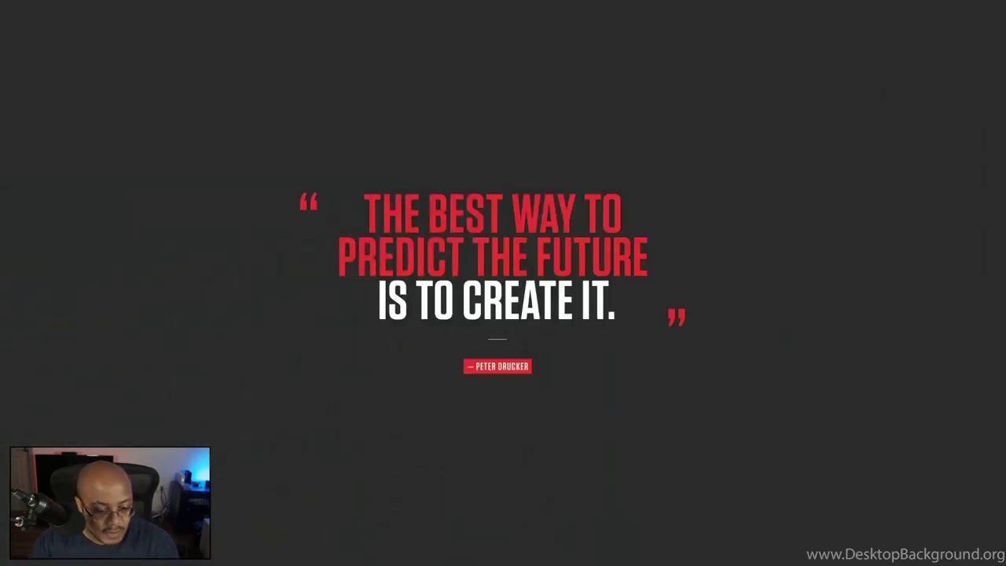
Step: Enable Time, Downs & Yards, Timeouts, Line of Scrimmage and Possession for Scoreboard 3, submit the changes and minimize the remote session
{"action": "key", "text": "alt+Tab"}
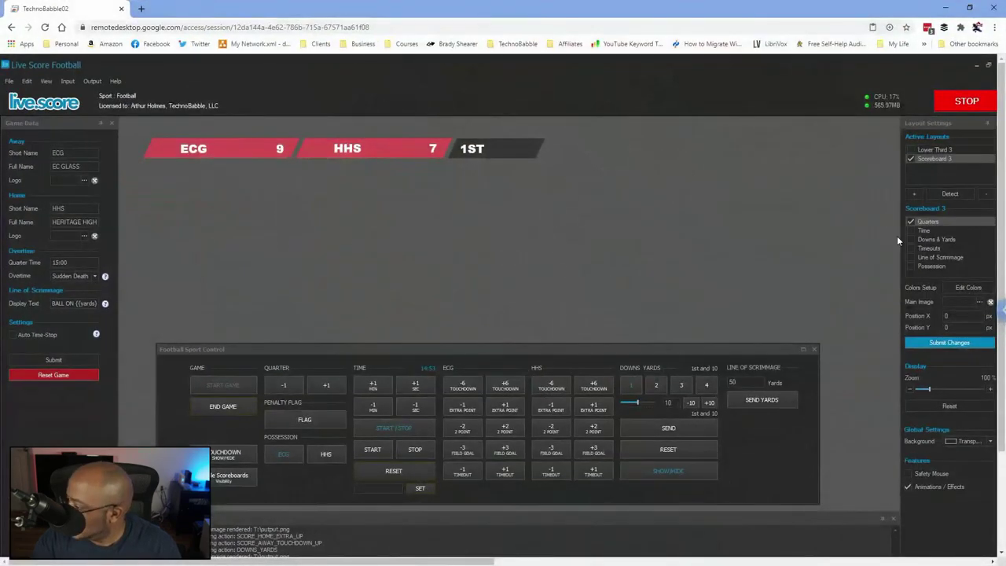
{"action": "left_click", "coordinate": [912, 233]}
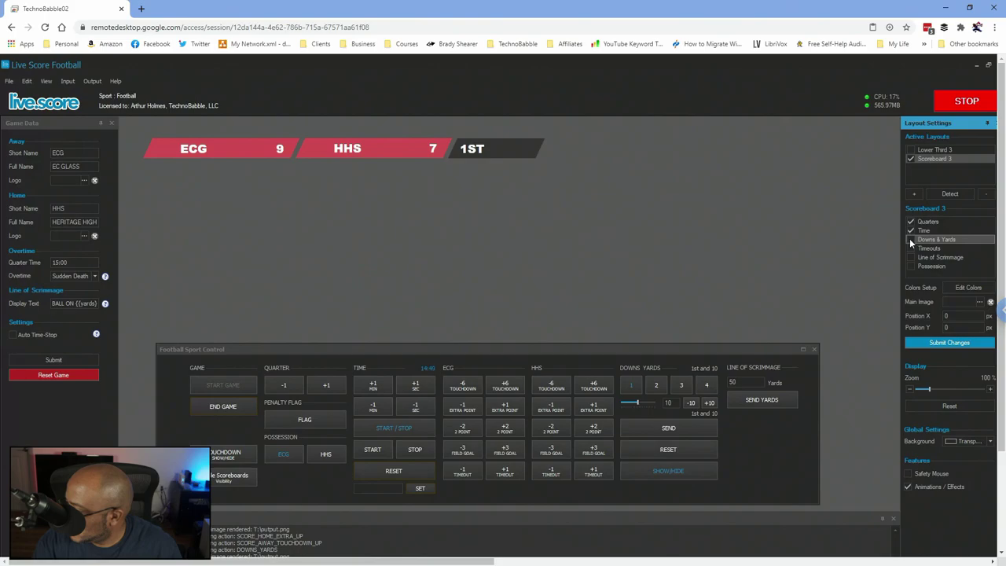
{"action": "left_click", "coordinate": [912, 239]}
{"action": "left_click", "coordinate": [912, 247]}
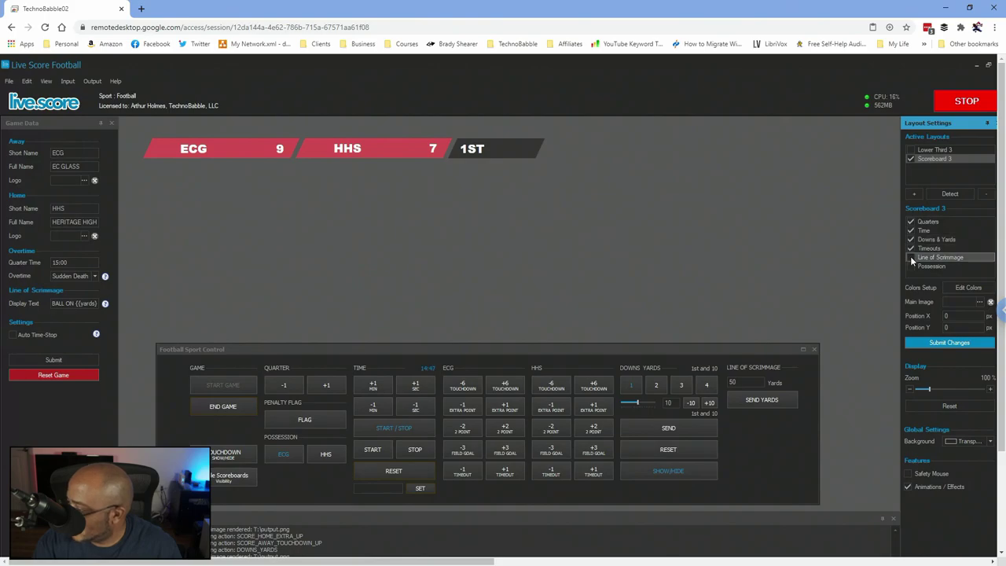
{"action": "left_click", "coordinate": [911, 258]}
{"action": "left_click", "coordinate": [934, 343]}
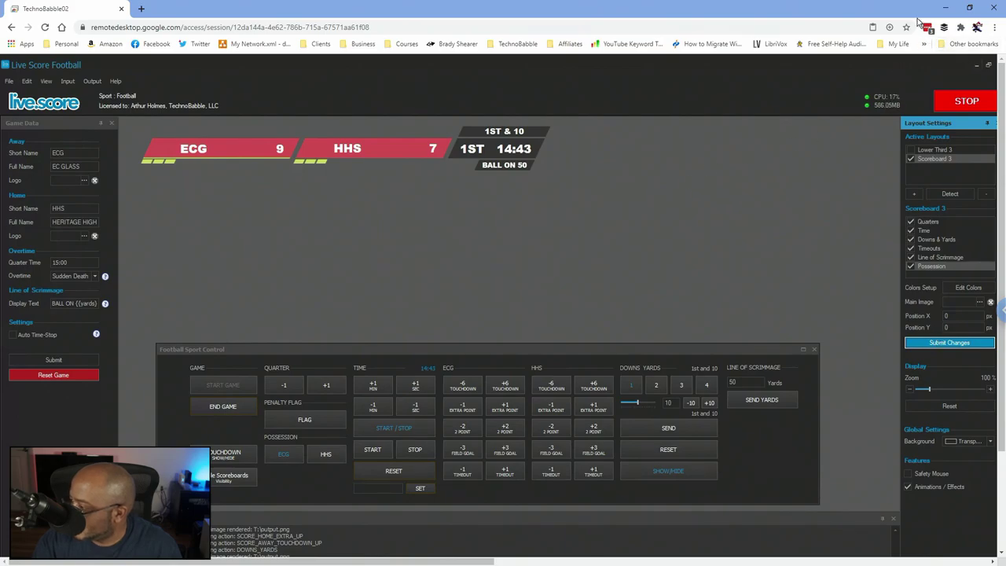
{"action": "left_click", "coordinate": [948, 10]}
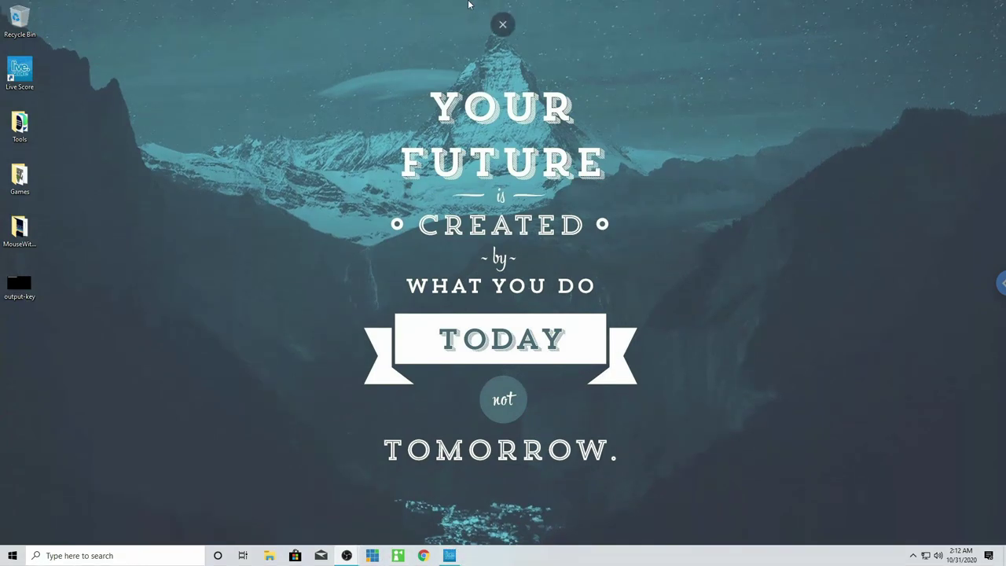
Step: Switch to vMix and add the Live Score NDI source from TECHNOBABBLE02 as input 1
{"action": "left_click", "coordinate": [373, 556]}
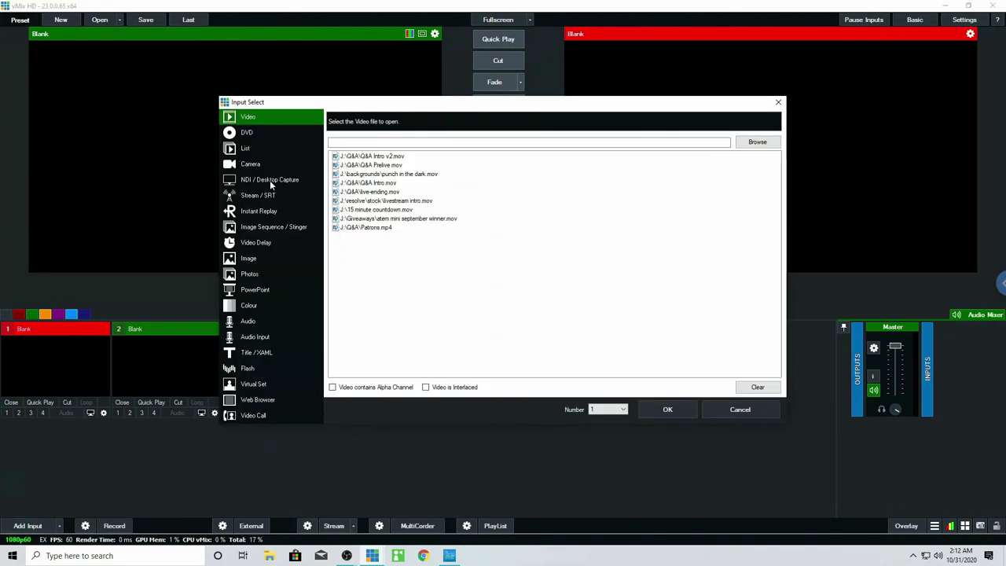
{"action": "left_click", "coordinate": [270, 183]}
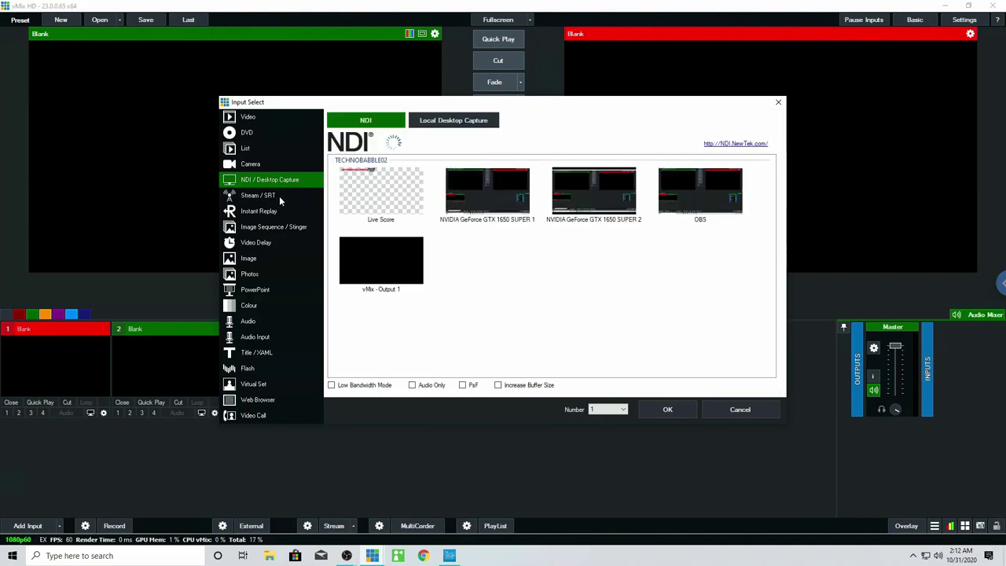
{"action": "left_click", "coordinate": [388, 197]}
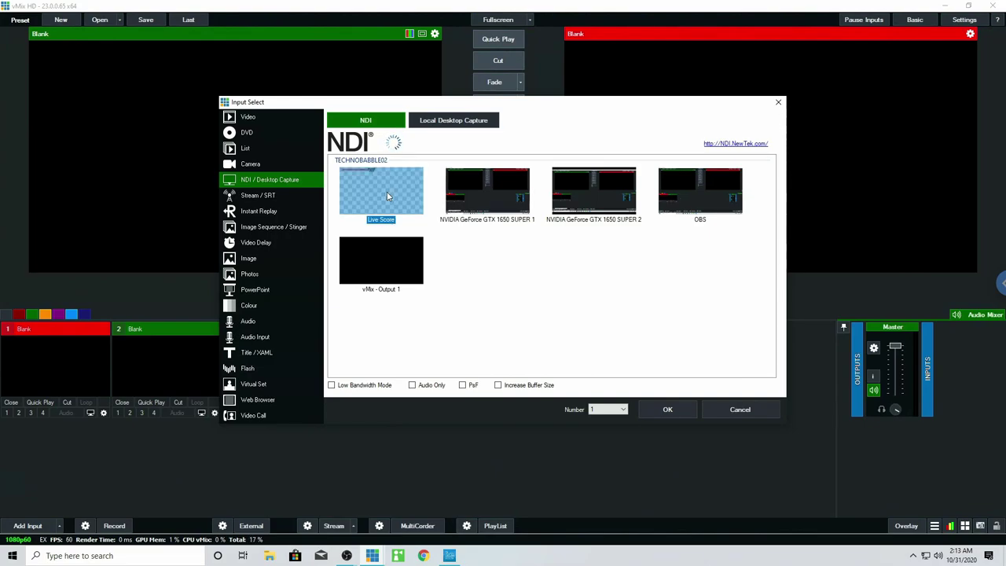
{"action": "left_click", "coordinate": [673, 409]}
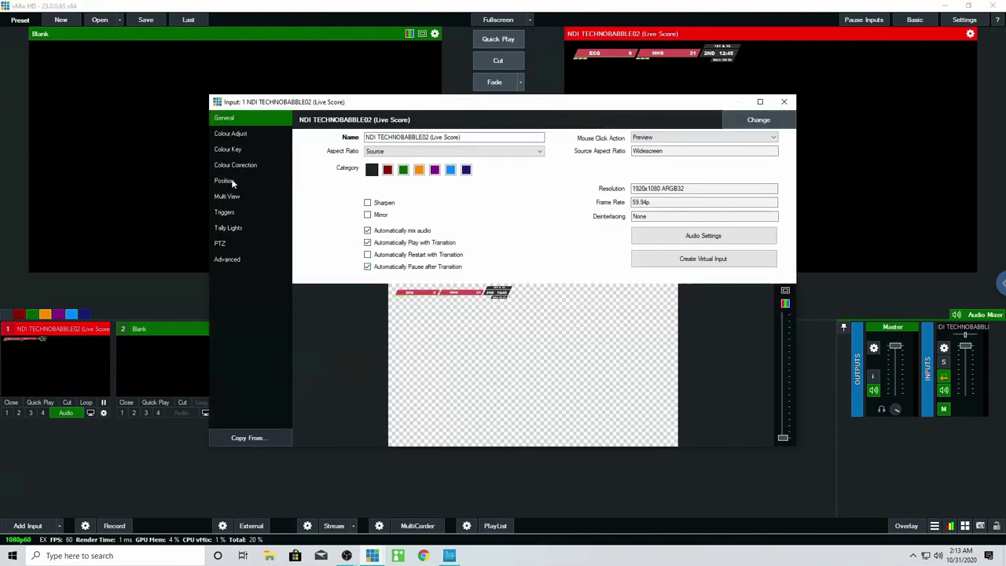
Step: Zoom the Live Score input to 1.74 and move the scoreboard to the picture's lower-right corner, about 1.22 Pan X and -2.36 Pan Y
{"action": "left_click", "coordinate": [233, 181]}
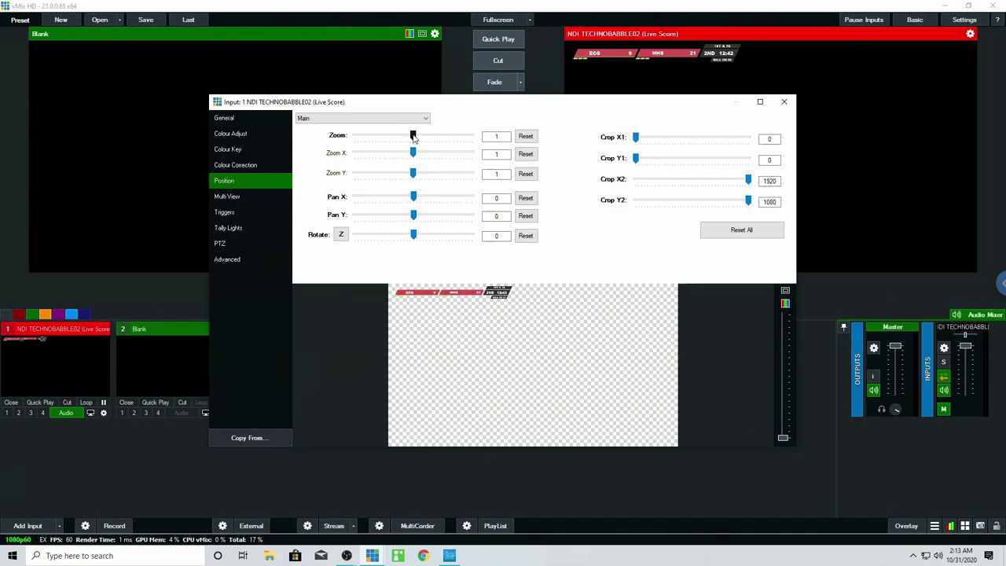
{"action": "left_click_drag", "start_coordinate": [414, 136], "coordinate": [424, 136]}
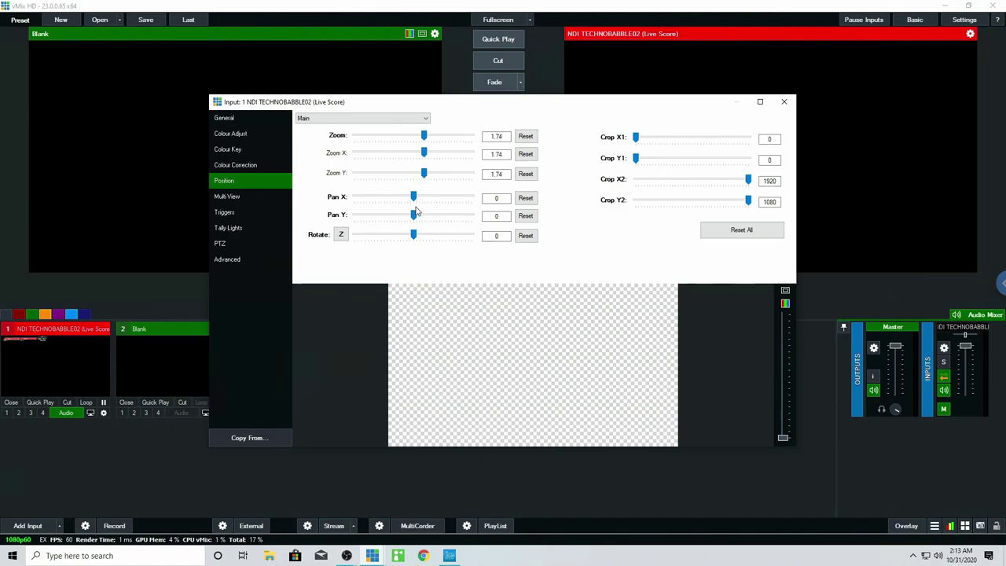
{"action": "left_click_drag", "start_coordinate": [415, 214], "coordinate": [390, 217]}
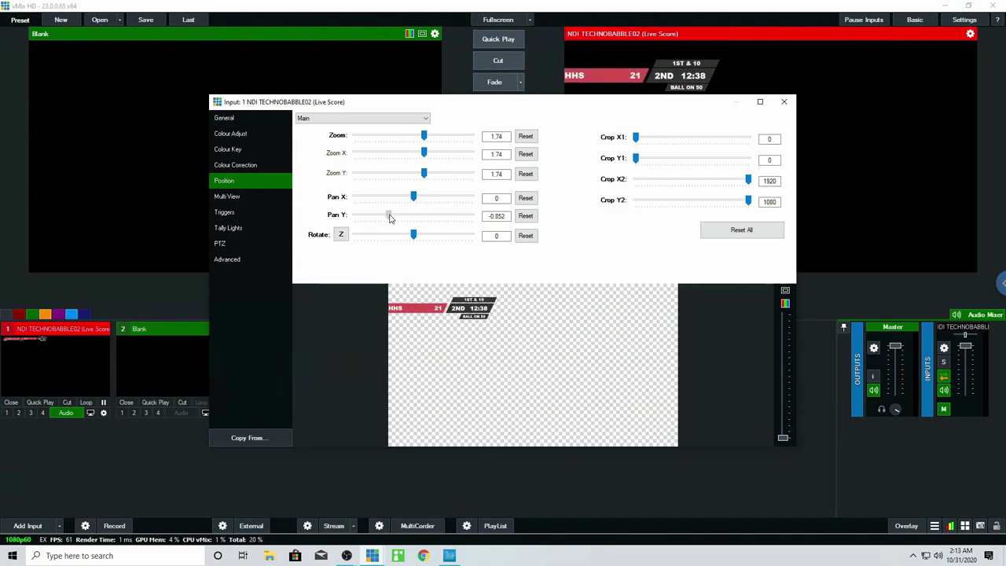
{"action": "left_click_drag", "start_coordinate": [453, 299], "coordinate": [595, 436]}
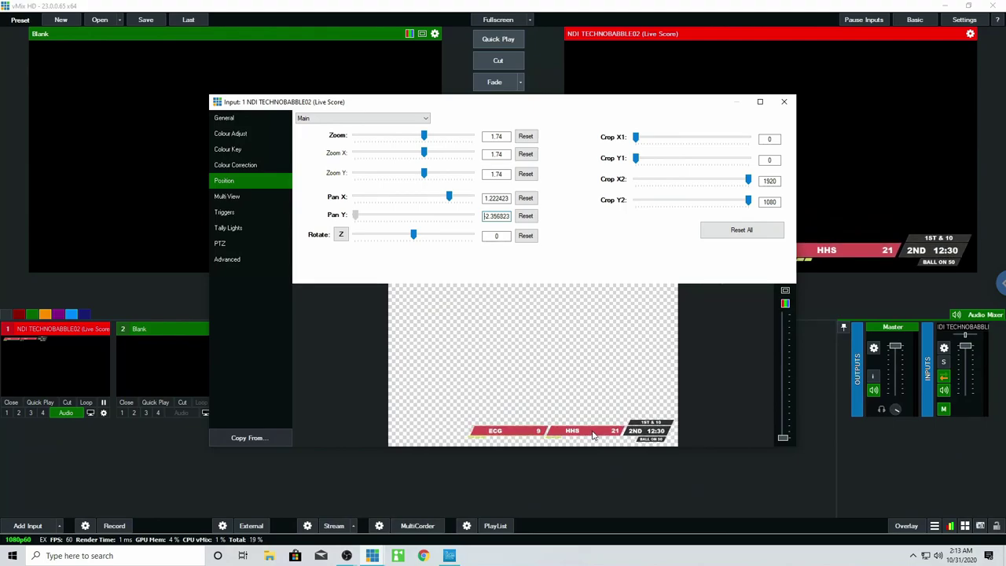
{"action": "left_click", "coordinate": [785, 103]}
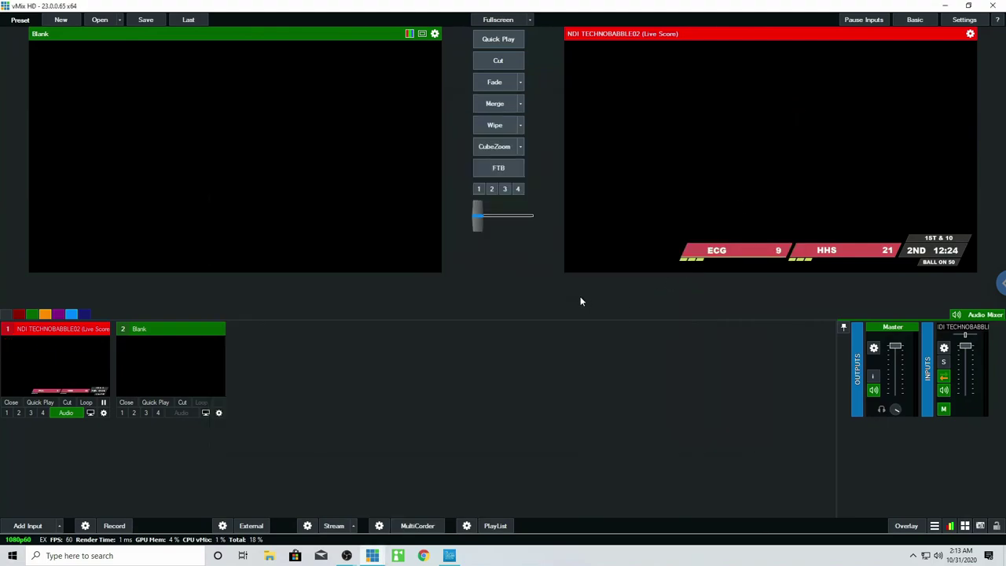